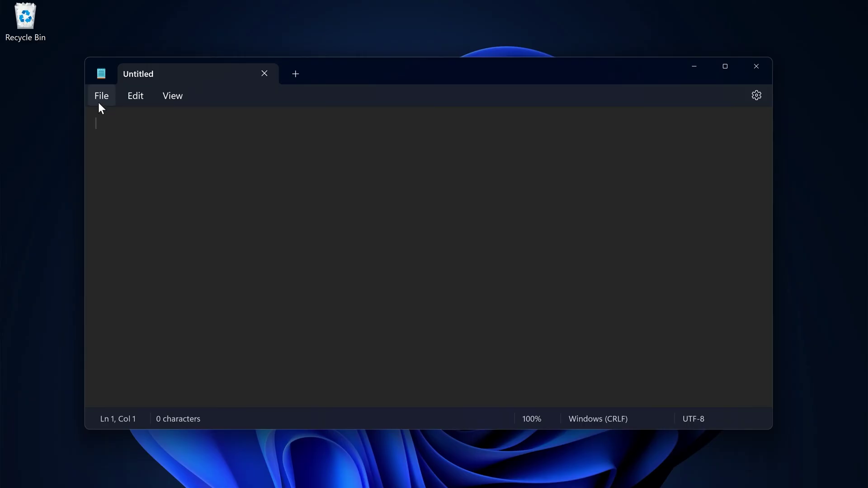
- Start opening a file and browse to the System32 folder inside Windows on Local Disk (C:)
click(102, 96)
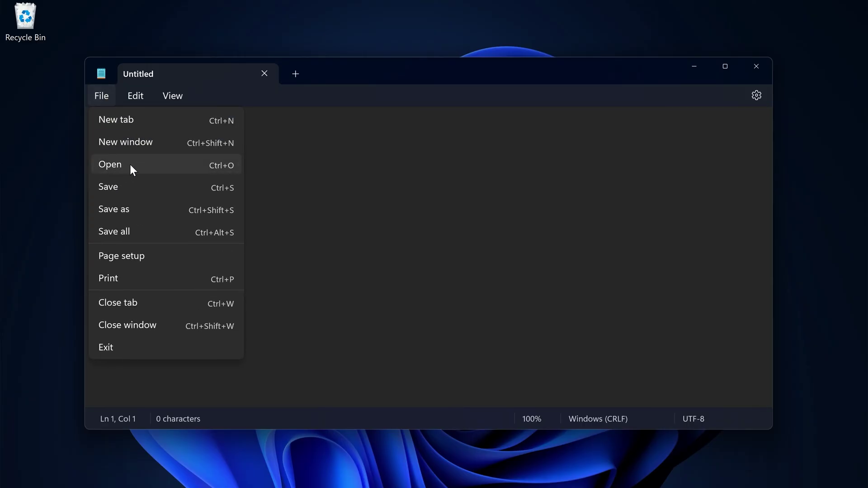
click(121, 165)
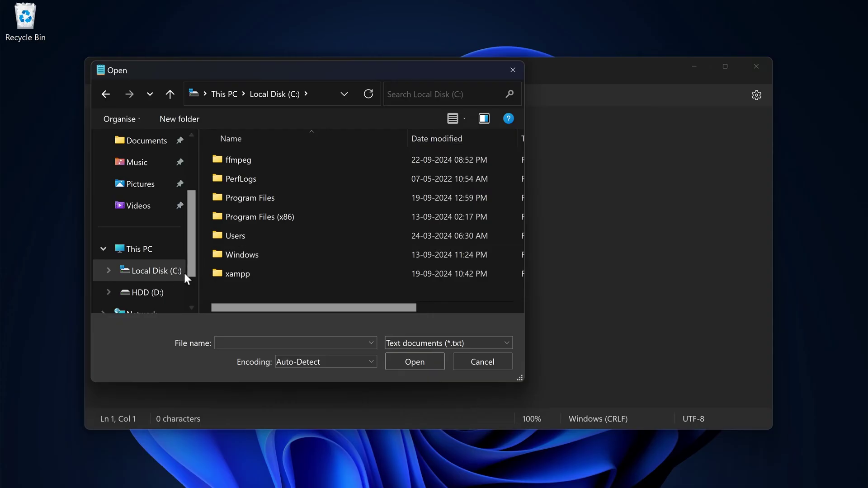
double_click(250, 256)
scroll(258, 235, down, 3)
scroll(255, 231, down, 16)
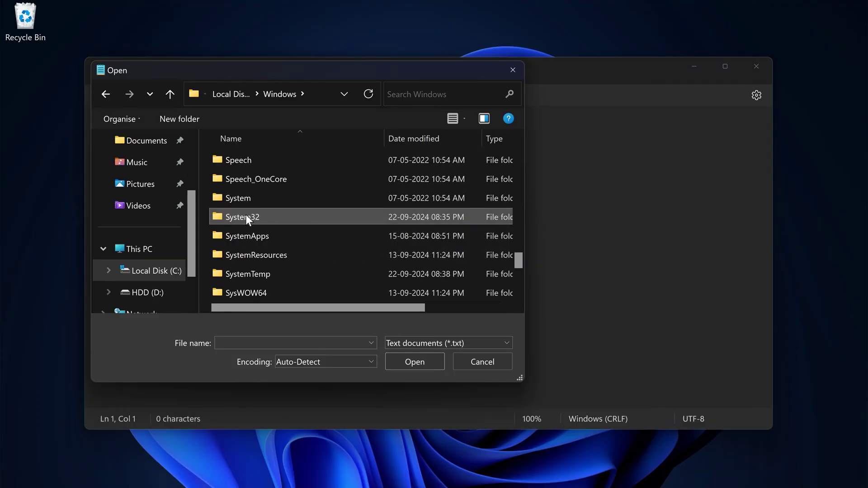
double_click(252, 217)
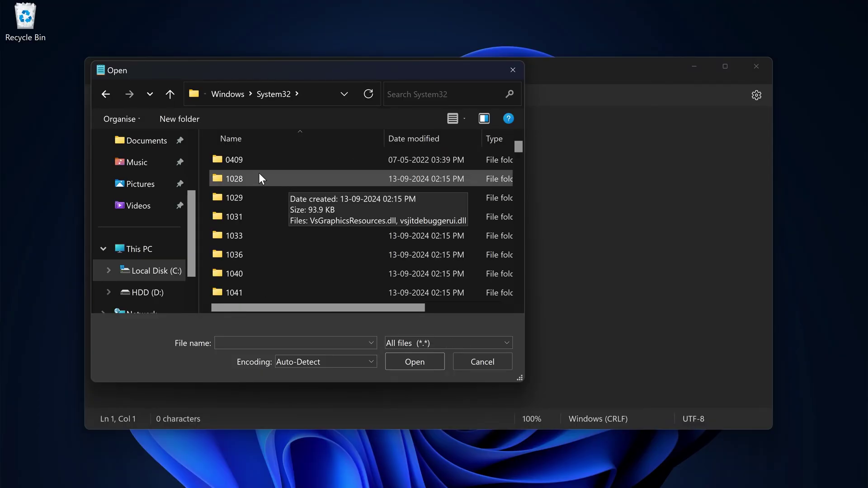
- Go into the drivers folder within System32 and open its etc subfolder
scroll(265, 181, down, 14)
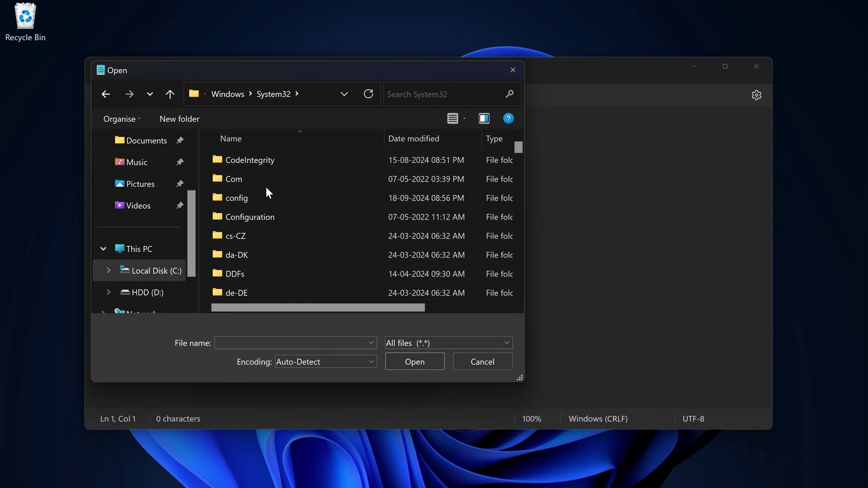
scroll(265, 189, down, 1)
click(267, 199)
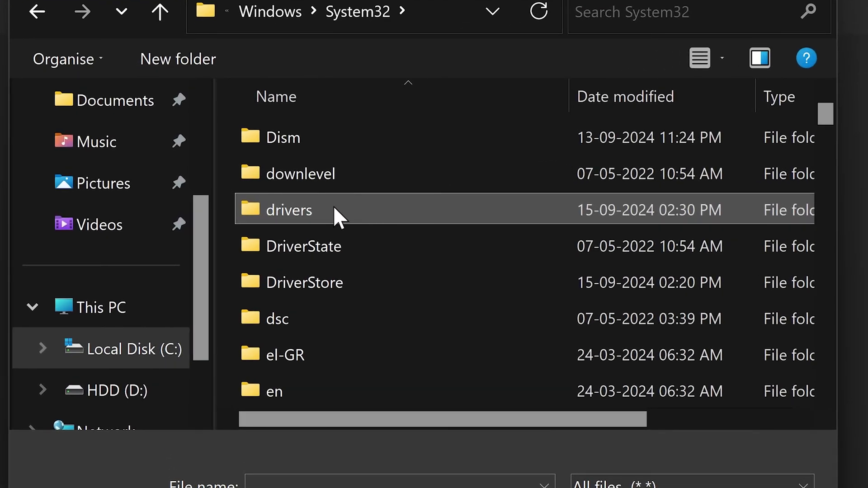
double_click(328, 210)
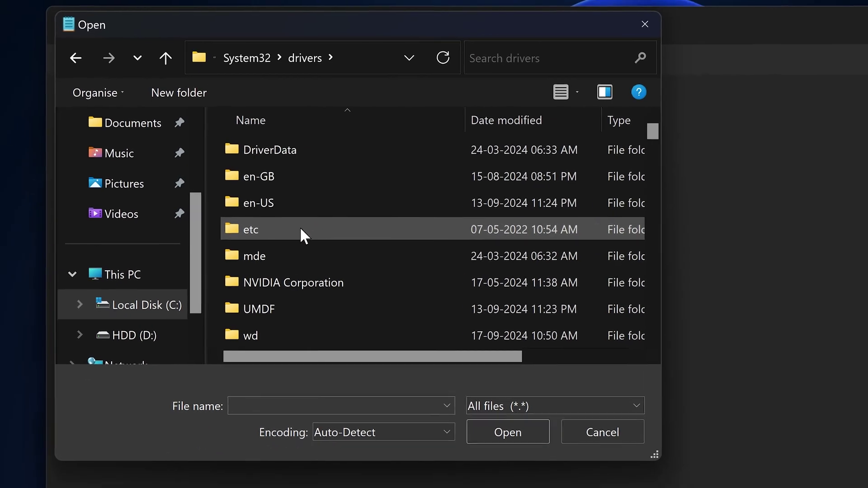
scroll(331, 222, down, 1)
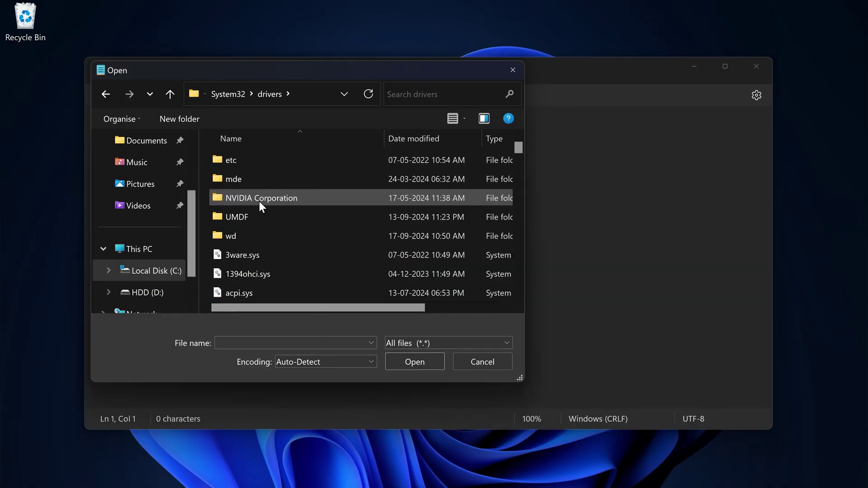
scroll(259, 202, down, 1)
scroll(239, 194, up, 2)
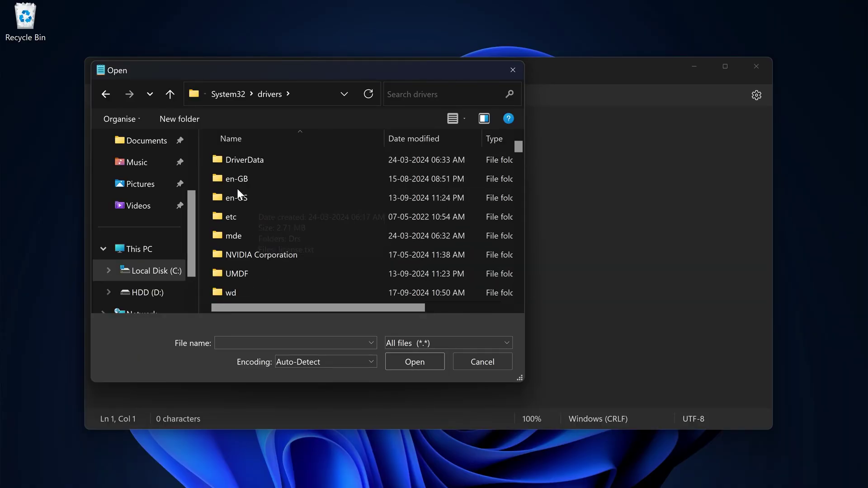
double_click(276, 215)
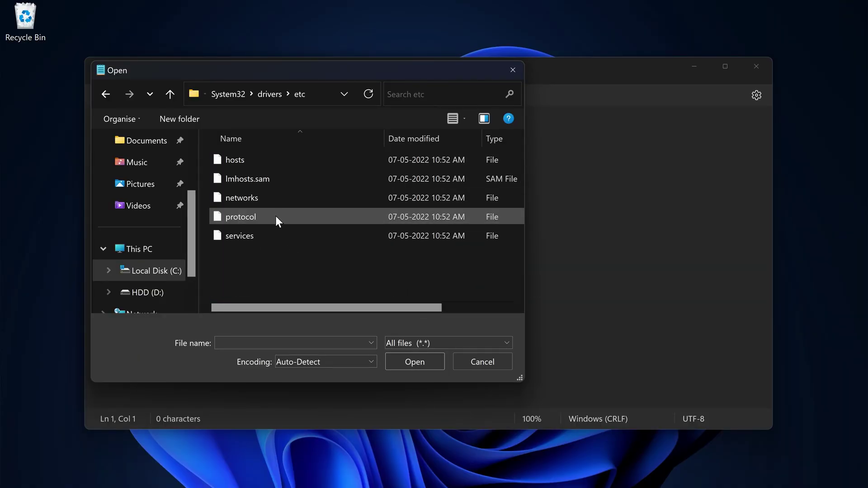
- Set the file type filter to All files (*.*) and select the hosts file in the etc folder
click(424, 344)
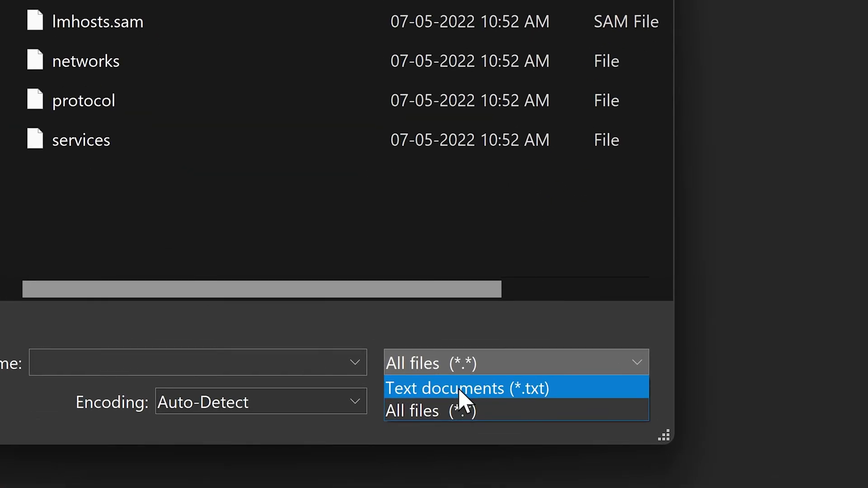
click(421, 355)
click(450, 370)
click(412, 409)
drag(256, 252, 229, 151)
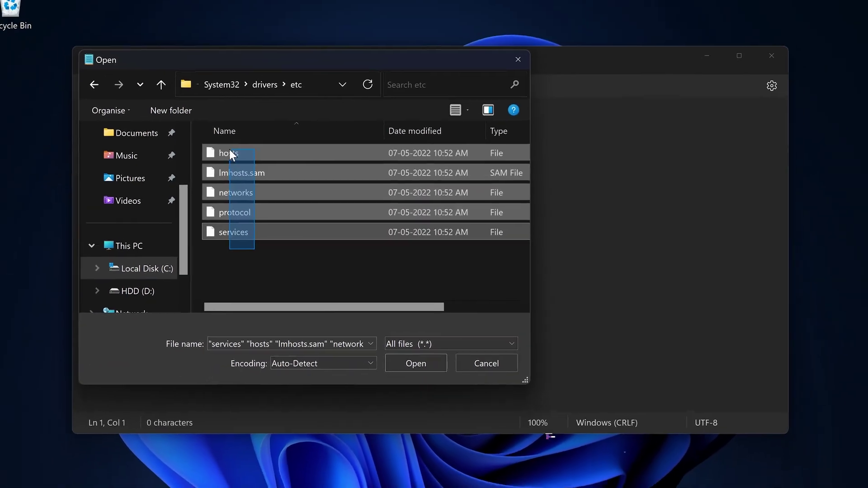
click(286, 270)
click(226, 161)
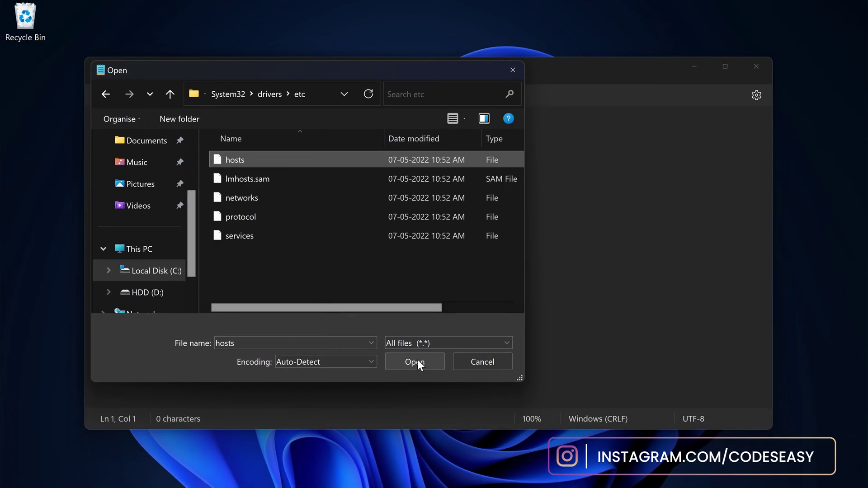
- Show the full path of the etc folder as text and highlight it to examine the hosts file's location
click(315, 94)
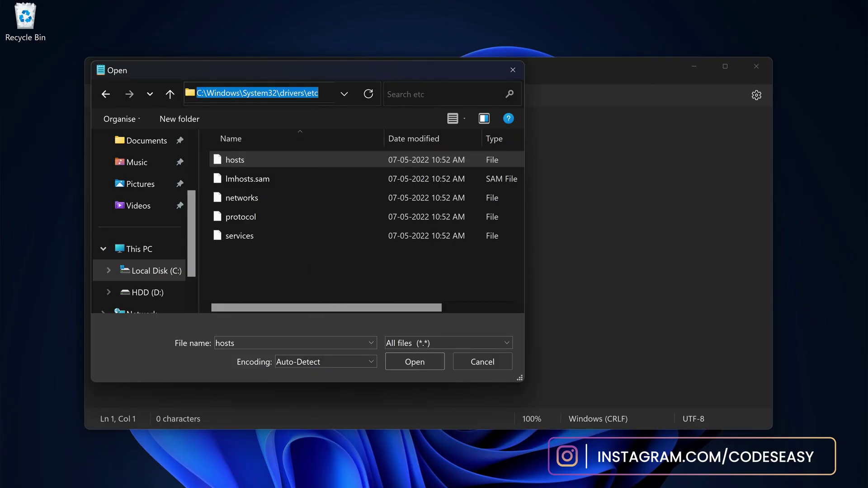
drag(318, 93, 196, 93)
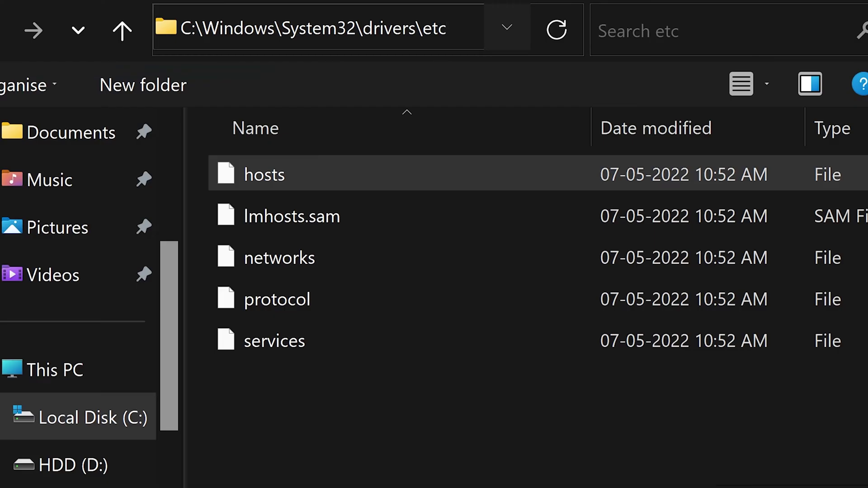
drag(447, 28, 180, 28)
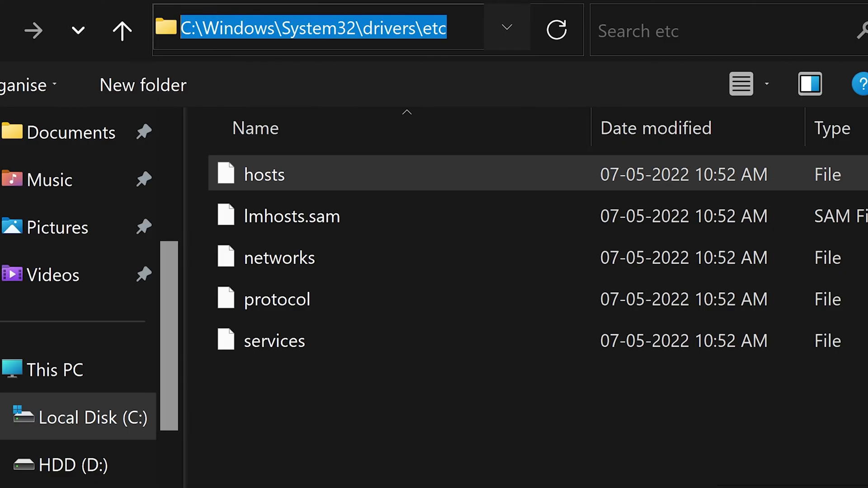
key(Right)
key(shift+Left)
key(shift+Left)
key(shift+Left)
key(shift+Left)
key(shift+Left)
key(shift+Left)
key(shift+Left)
key(shift+Left)
key(shift+Left)
key(shift+Left)
key(shift+Left)
key(shift+Left)
key(shift+Left)
key(shift+Left)
key(shift+Left)
key(shift+Left)
key(shift+Left)
key(shift+Left)
key(shift+Left)
key(shift+Left)
key(shift+Left)
key(shift+Left)
key(shift+Left)
key(shift+Left)
key(shift+Left)
key(shift+Left)
key(shift+Left)
key(shift+Left)
key(shift+Left)
key(shift+Left)
key(shift+Left)
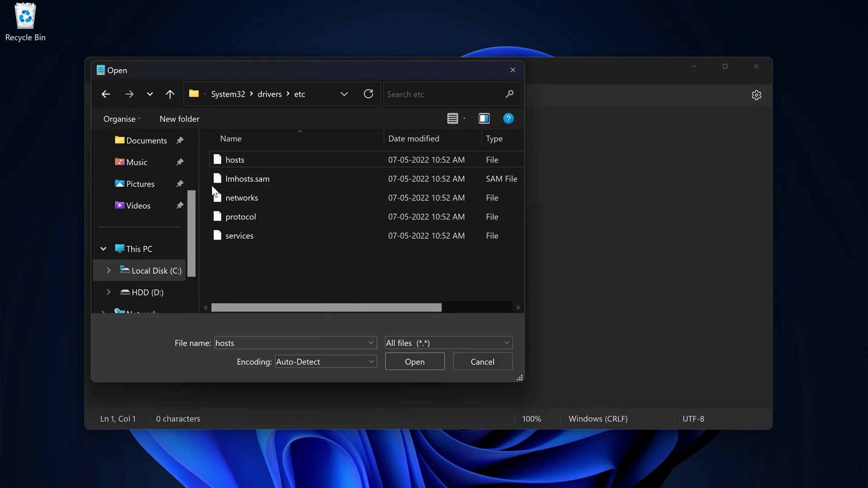
- Open the hosts file and copy its sample 127.0.0.1 localhost entry without the comment sign
click(414, 361)
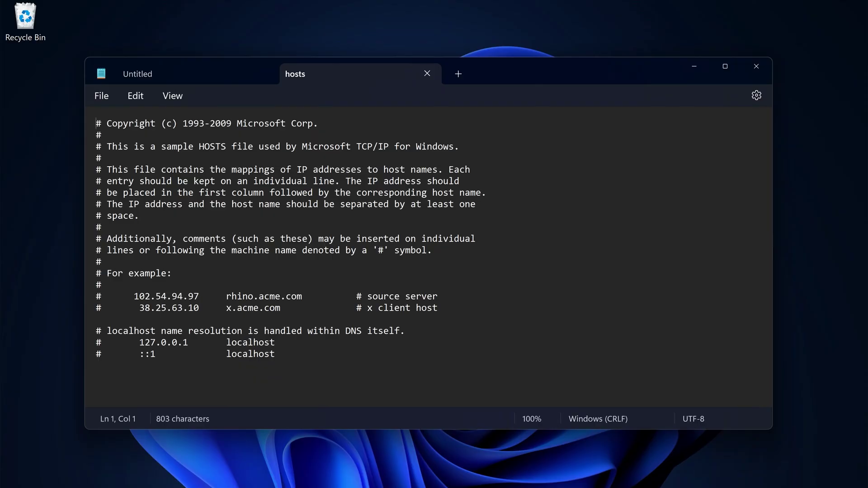
drag(97, 365, 103, 254)
click(174, 273)
drag(275, 342, 140, 346)
key(ctrl+c)
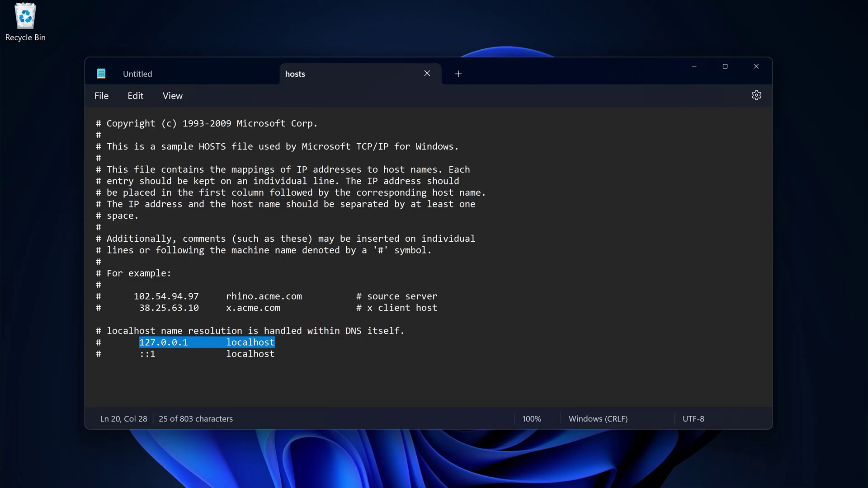
- Paste the copied 127.0.0.1 localhost entry at the end of the hosts file, separated by a blank line
click(275, 354)
key(Return)
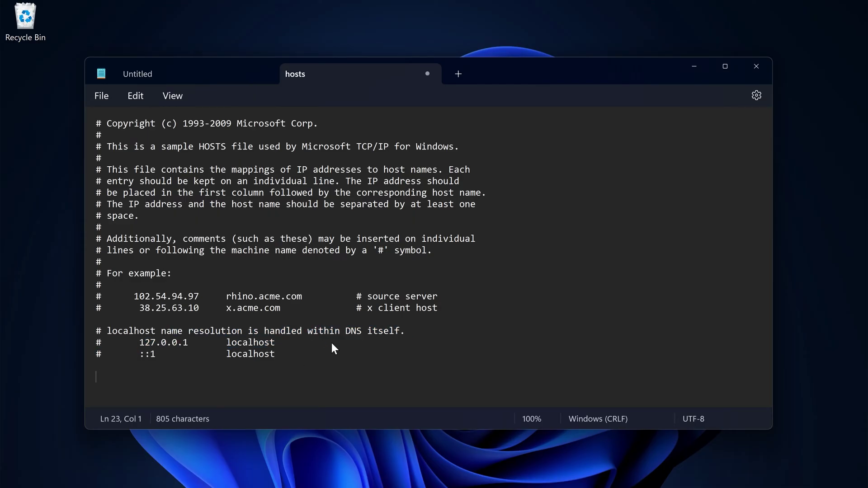
key(ctrl+plus)
key(ctrl+plus)
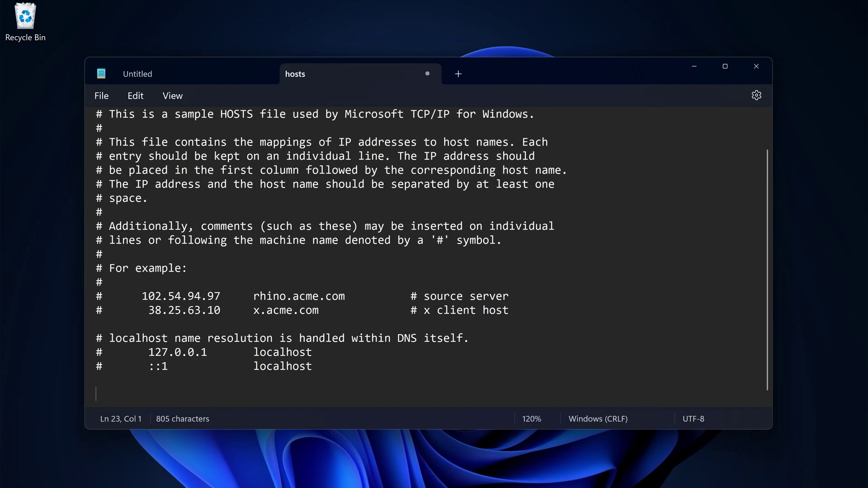
key(ctrl+plus)
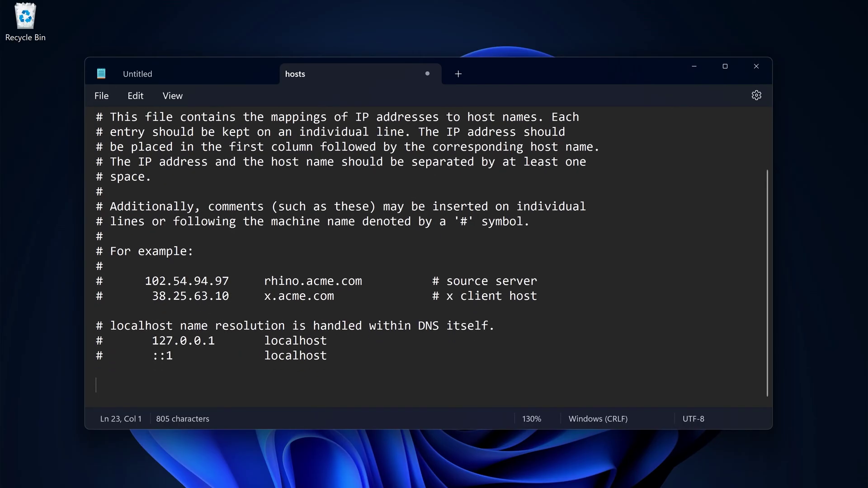
key(ctrl+v)
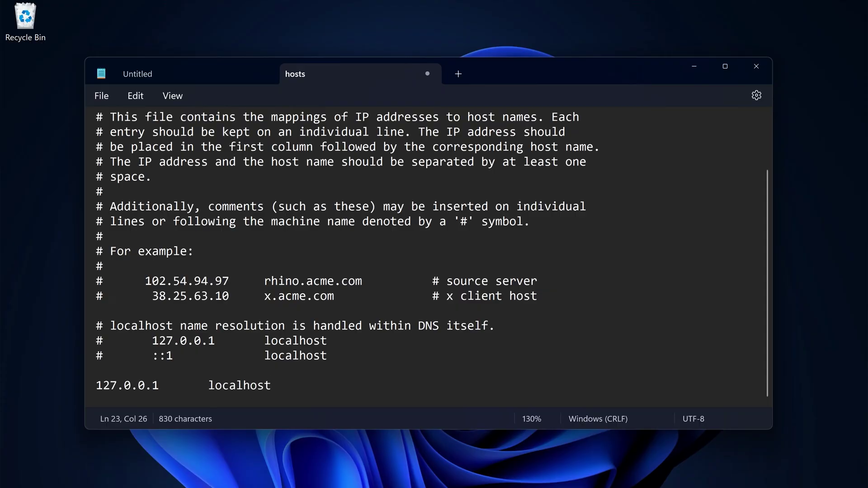
- Replace localhost in the new 127.0.0.1 entry with the domain codeseasy.dev
drag(438, 69, 480, 54)
key(BackSpace)
key(BackSpace)
key(BackSpace)
key(BackSpace)
key(BackSpace)
key(BackSpace)
key(BackSpace)
key(BackSpace)
key(BackSpace)
text(codeseasy.dev)
- Review the new codeseasy.dev entry, save the hosts file, and close the editor
drag(341, 370, 251, 368)
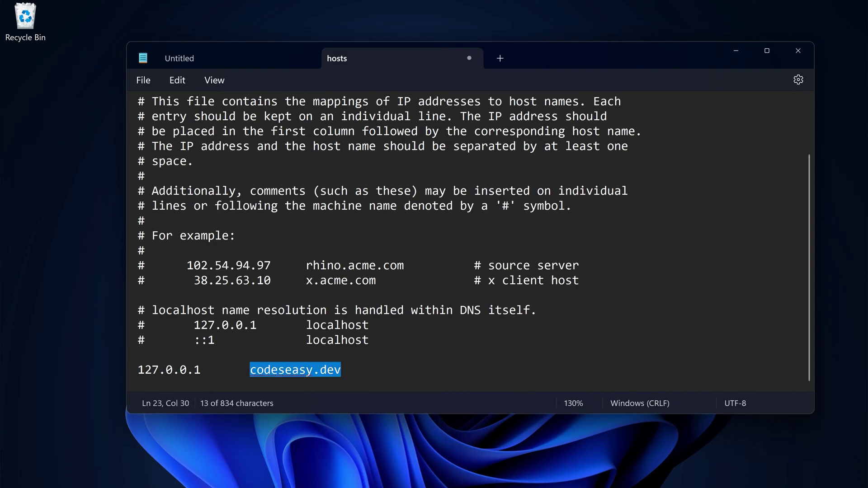
click(370, 376)
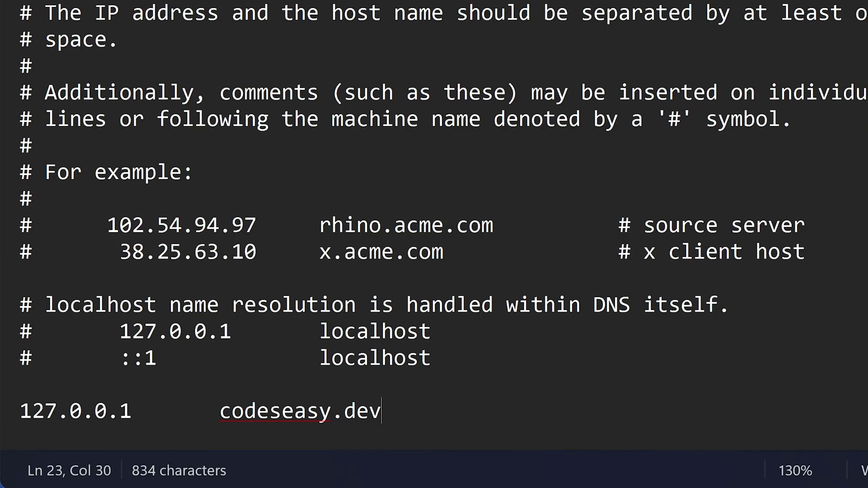
drag(341, 371, 254, 372)
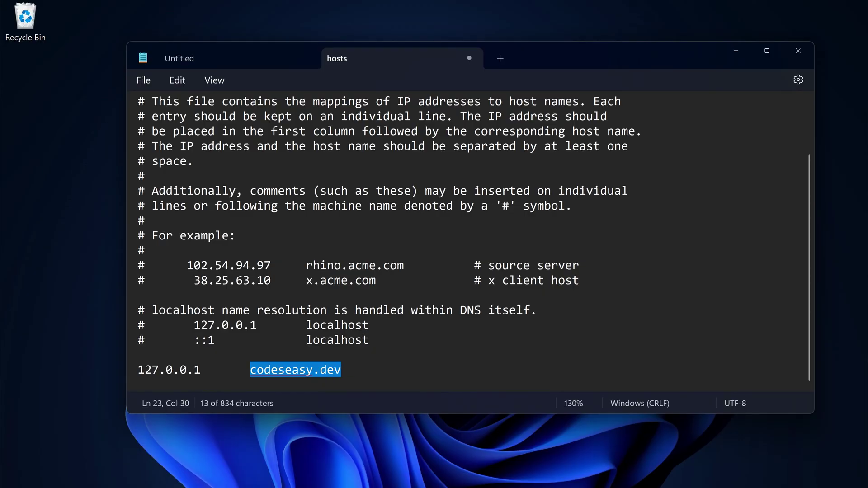
click(342, 371)
drag(342, 371, 137, 355)
click(138, 355)
key(ctrl+s)
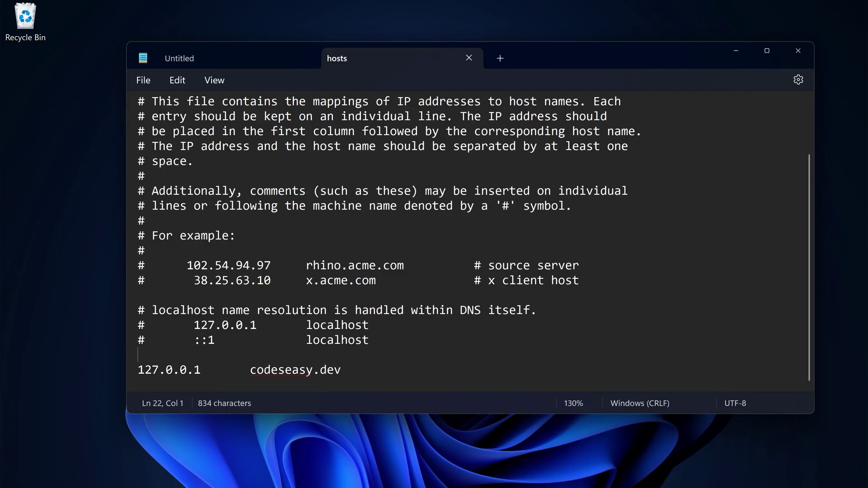
click(796, 56)
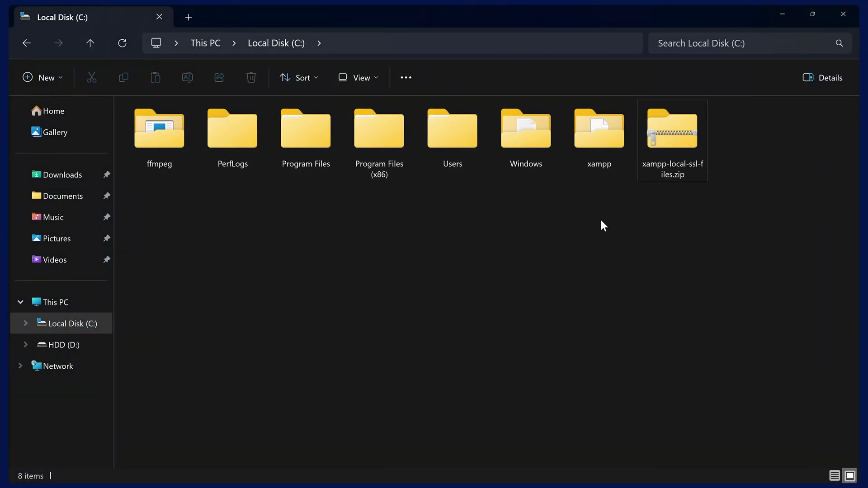
- In File Explorer, browse from Local Disk (C:) to the xampp\apache\conf\extra folder
click(597, 142)
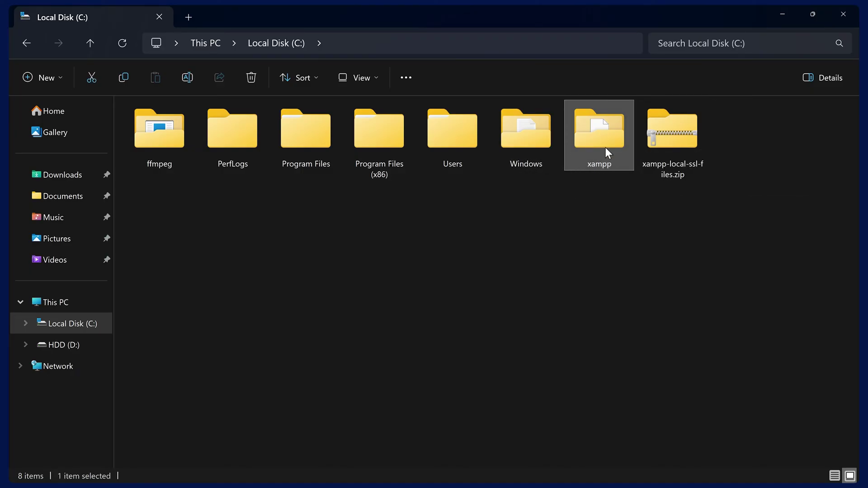
click(594, 235)
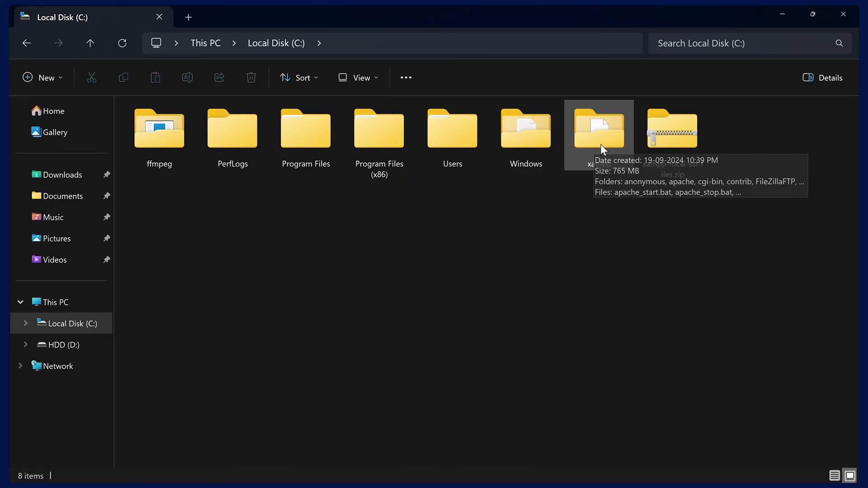
double_click(600, 144)
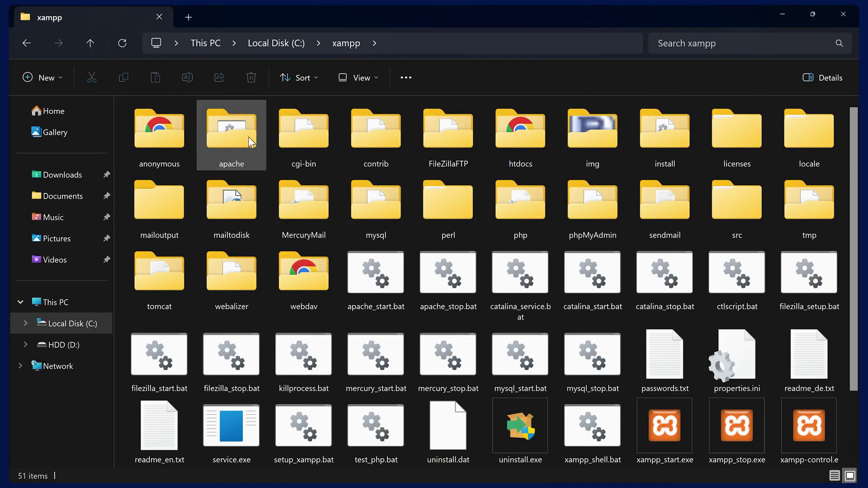
click(224, 137)
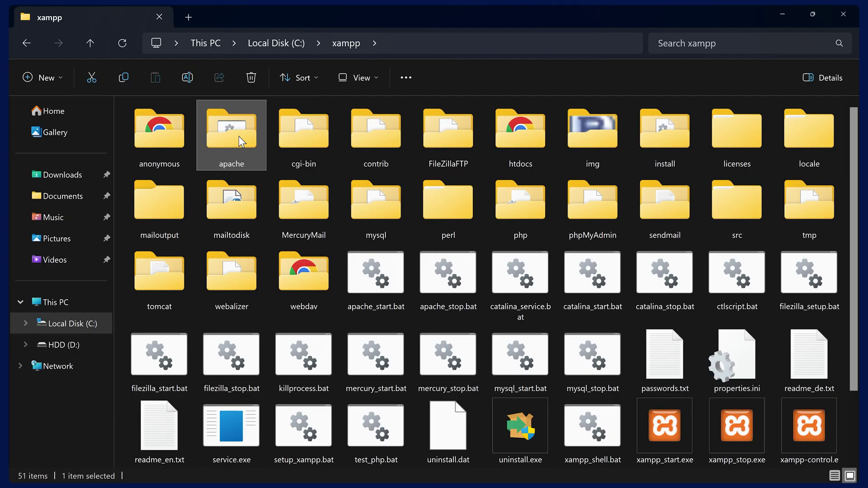
double_click(239, 136)
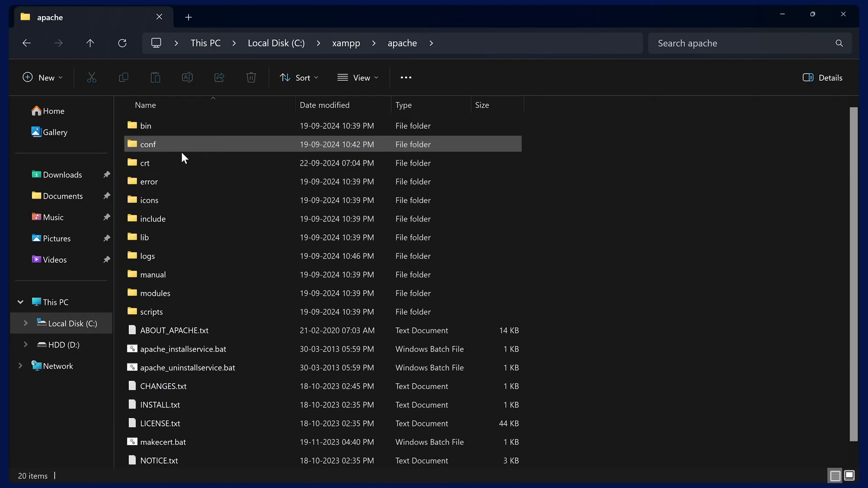
double_click(156, 144)
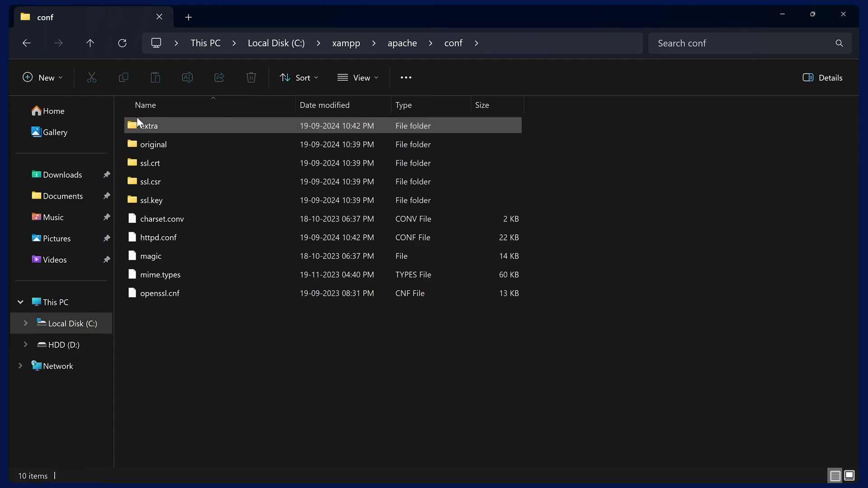
double_click(146, 125)
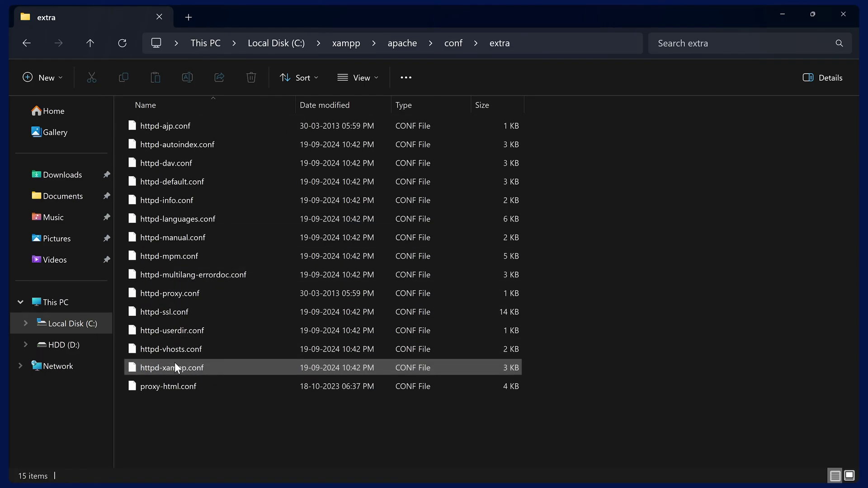
- Open httpd-vhosts.conf from the extra folder for editing in Notepad
click(159, 356)
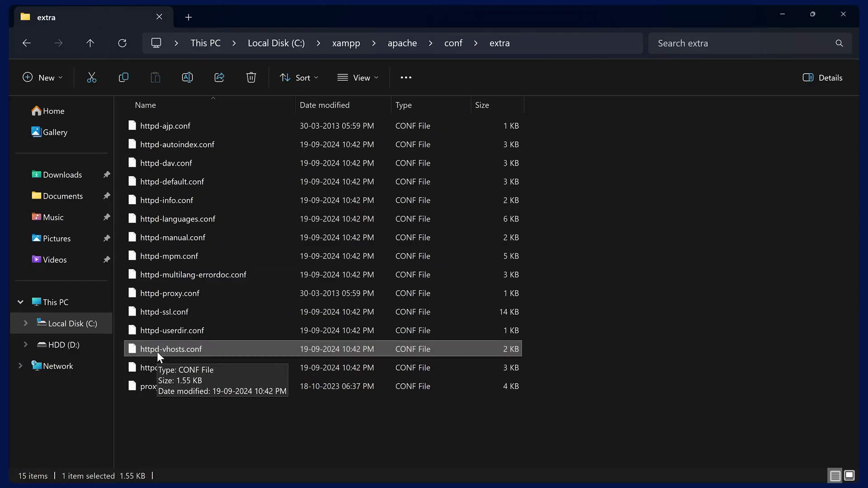
right_click(187, 347)
click(273, 309)
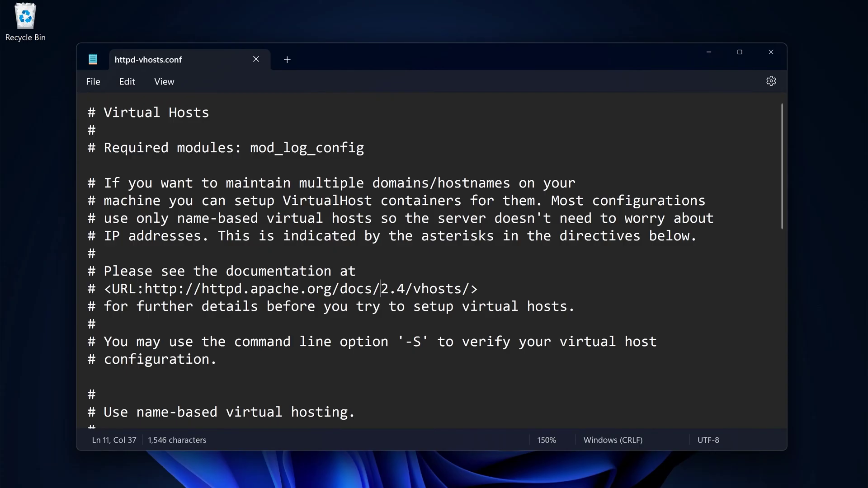
- Below the sample blocks, add a *:80 VirtualHost for codeseasy.dev with the desktop CodesEasy folder as DocumentRoot and ServerAlias *.codeseasy.dev
scroll(381, 289, down, 8)
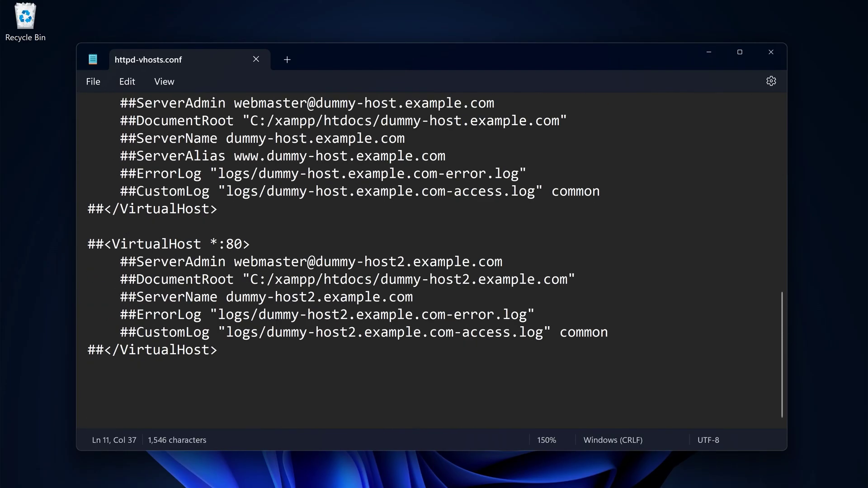
click(87, 401)
drag(273, 370, 2, 242)
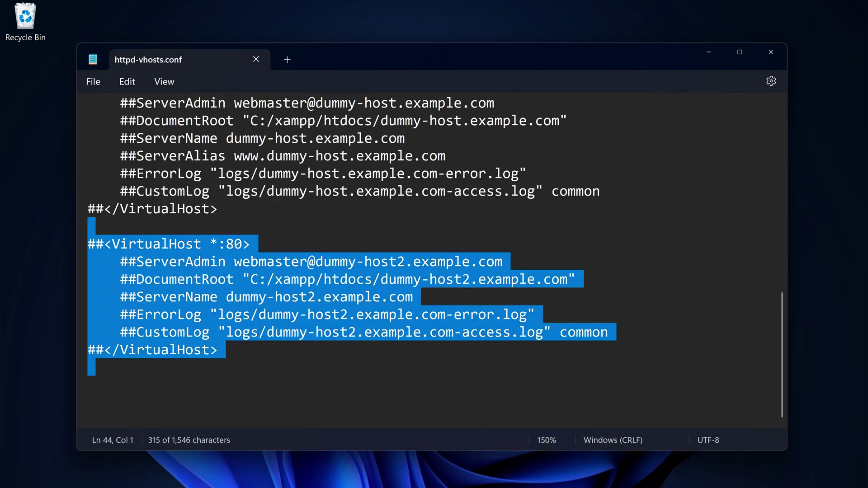
click(286, 404)
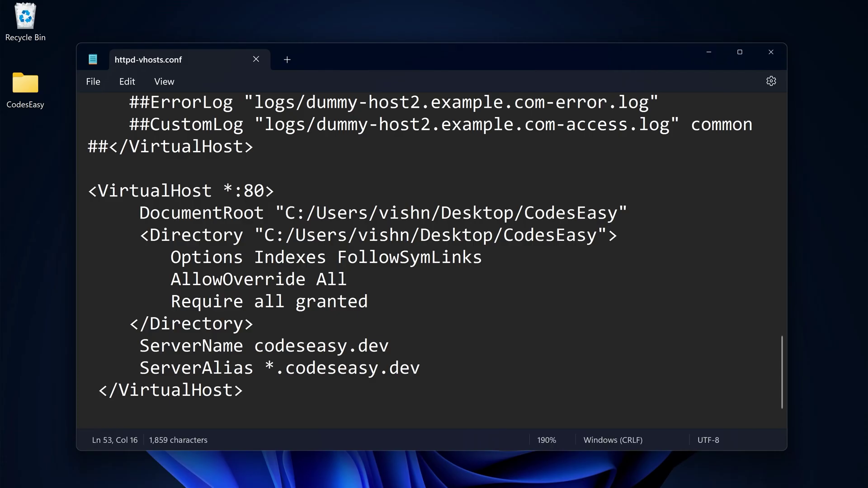
- Review the new VirtualHost block, checking the domain in its ServerName and ServerAlias lines
drag(244, 390, 65, 197)
click(352, 271)
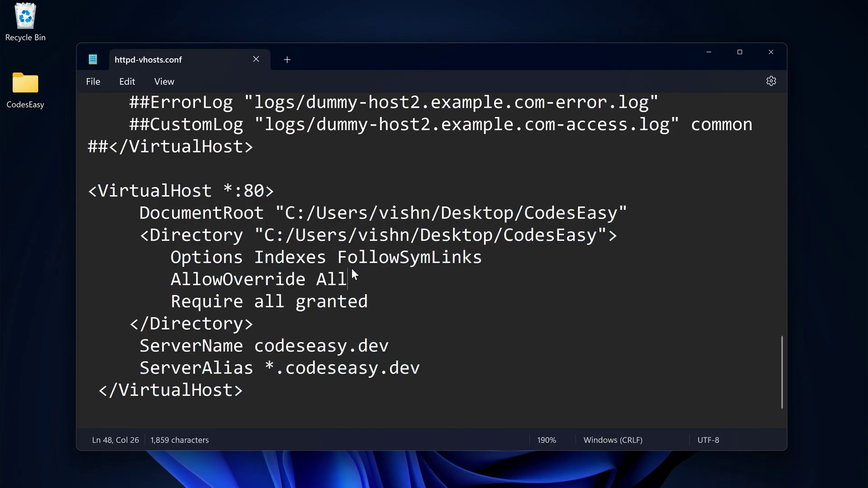
drag(88, 190, 293, 408)
click(244, 389)
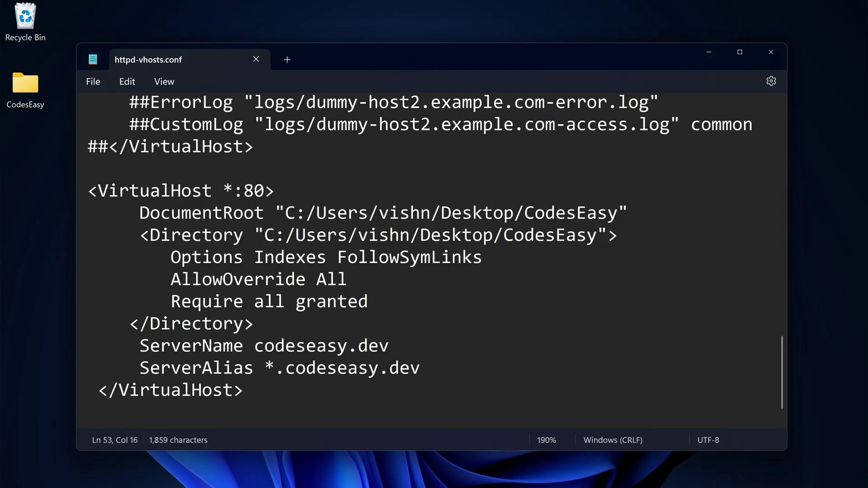
drag(140, 345, 412, 352)
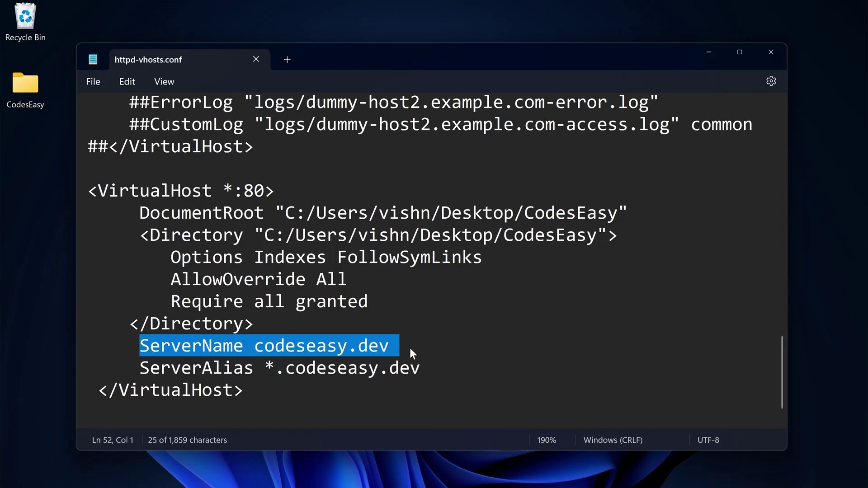
click(398, 347)
drag(254, 346, 399, 346)
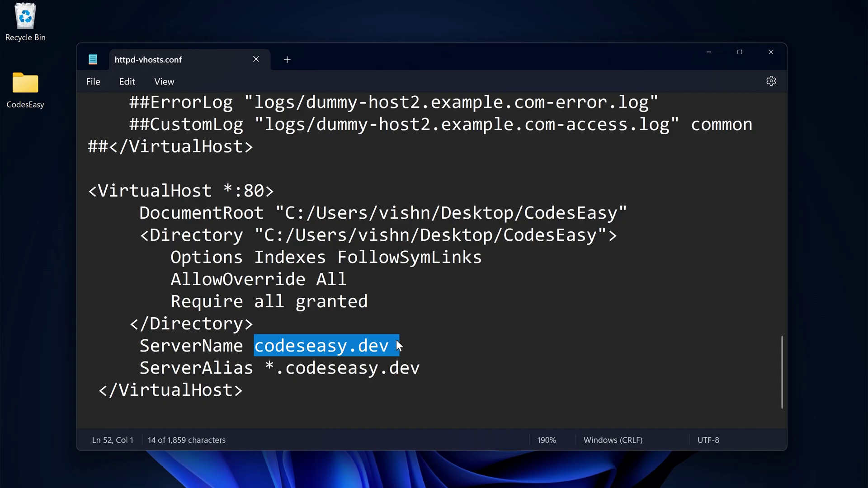
double_click(302, 347)
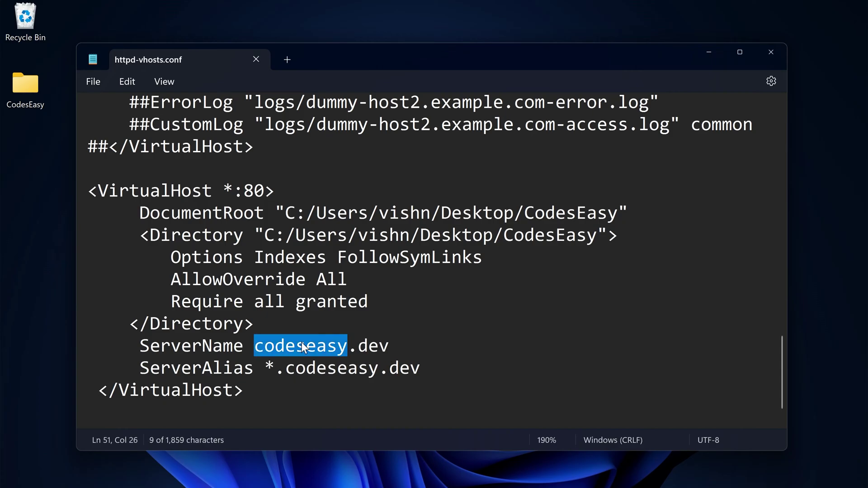
click(358, 345)
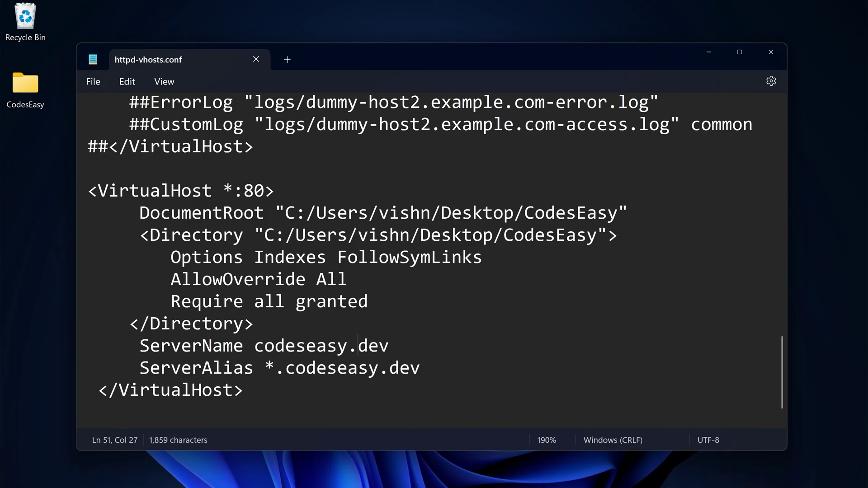
drag(140, 368, 429, 368)
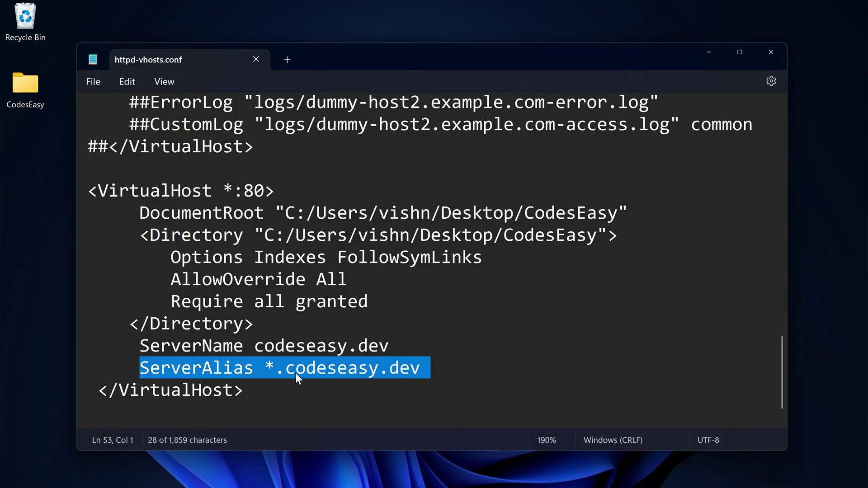
click(295, 370)
drag(276, 369, 436, 368)
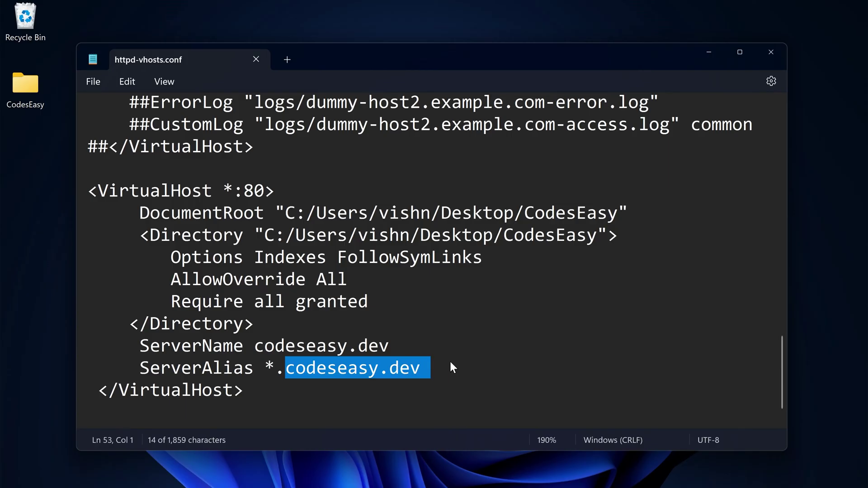
click(449, 362)
click(389, 324)
- Examine the folder paths in the Directory and DocumentRoot lines of the new VirtualHost block
drag(264, 235, 594, 236)
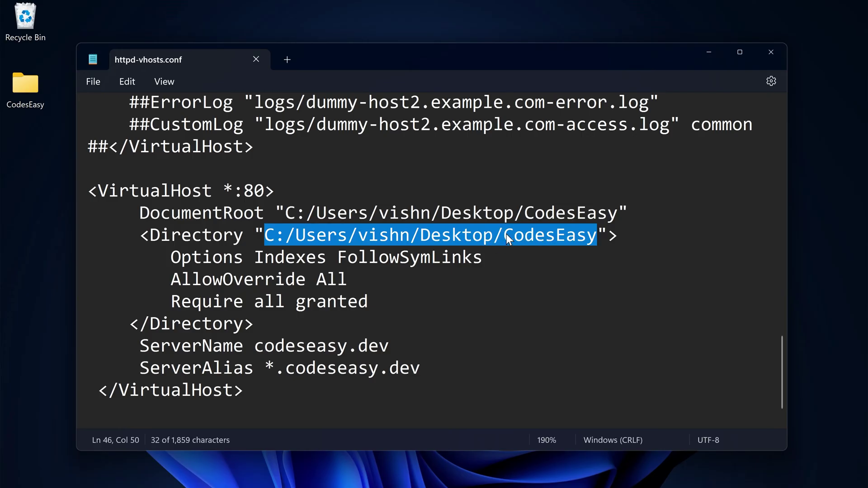
drag(265, 236, 595, 235)
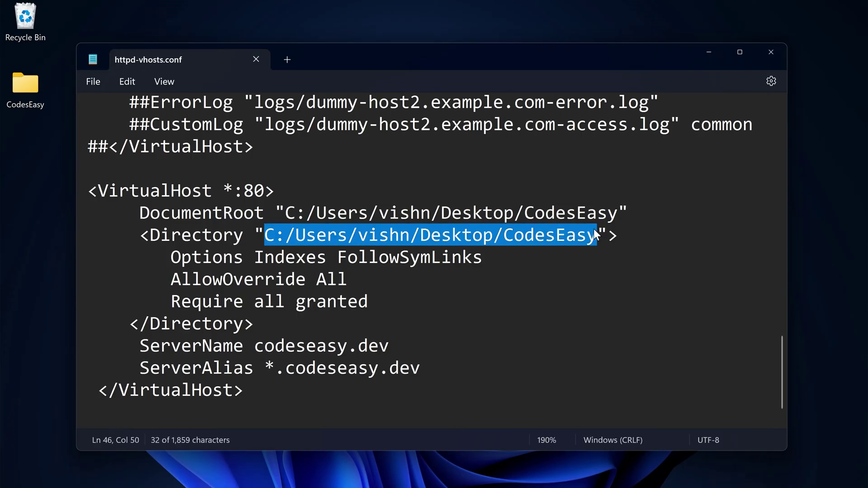
click(472, 236)
drag(264, 235, 597, 236)
click(285, 212)
drag(285, 212, 603, 213)
click(488, 175)
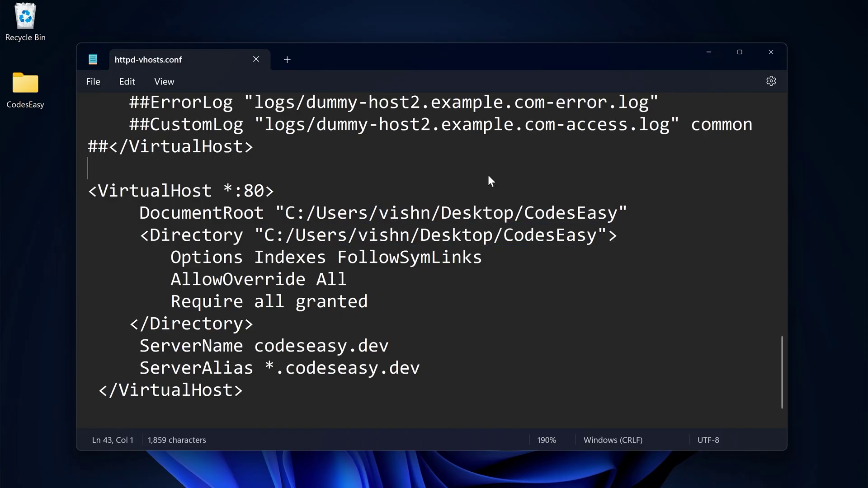
- Open the CodesEasy folder on the desktop to check its contents, and minimize its window
click(23, 93)
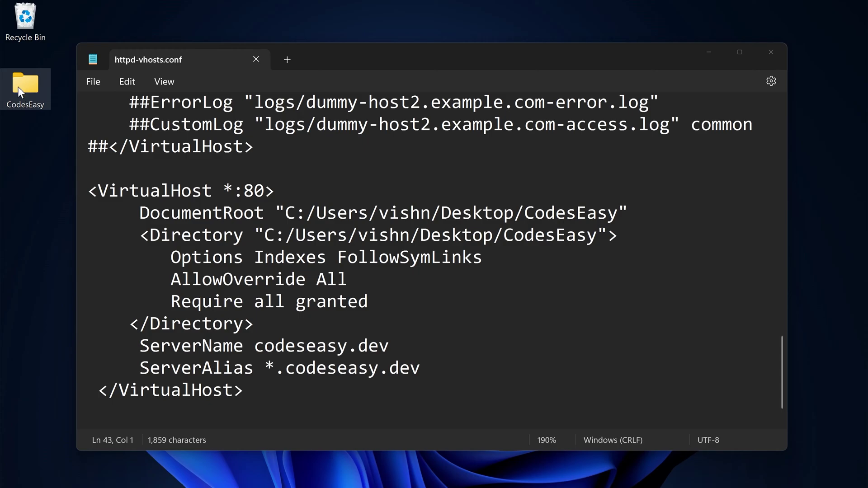
double_click(22, 87)
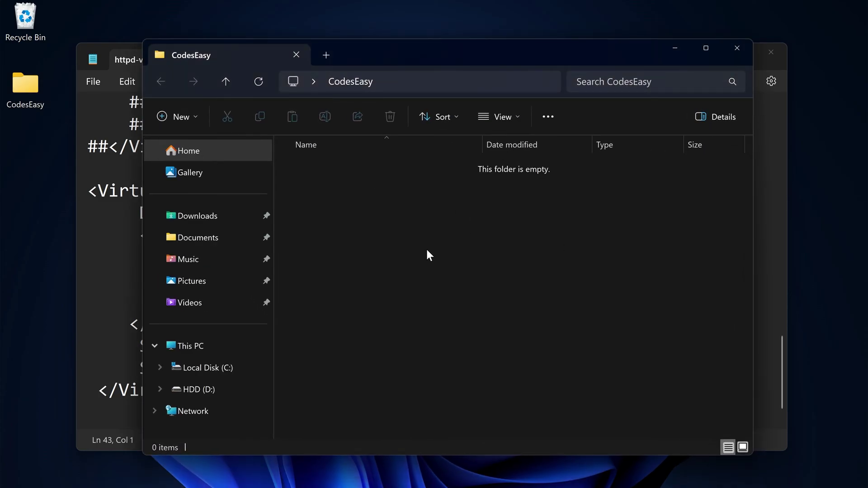
click(675, 48)
- Compare the DocumentRoot and Directory paths, and review the Directory section and the complete VirtualHost block
click(326, 235)
drag(286, 213, 617, 213)
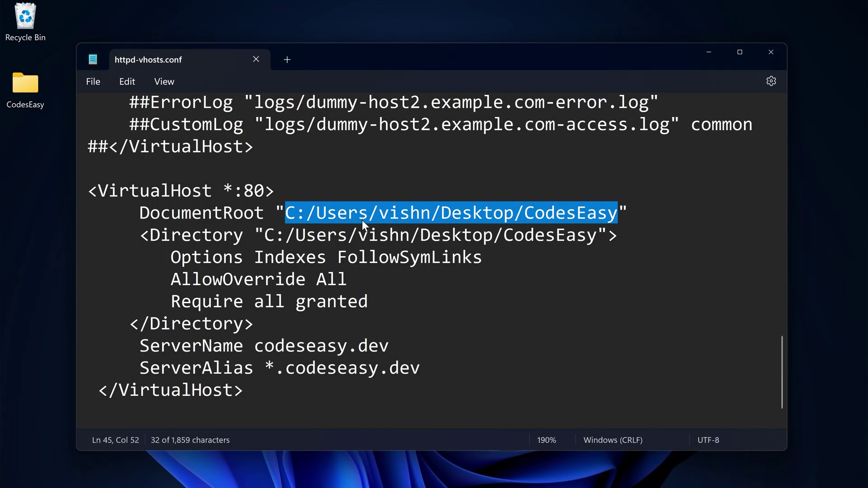
click(337, 235)
drag(286, 213, 617, 213)
drag(265, 235, 595, 236)
drag(253, 323, 140, 235)
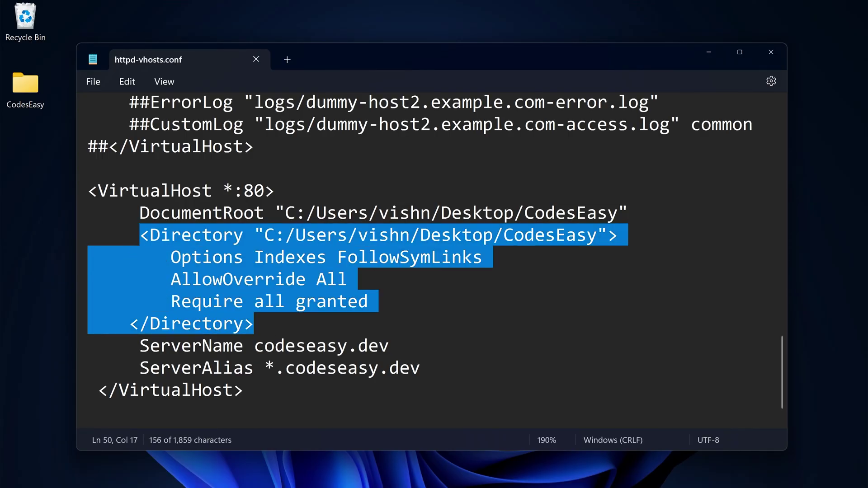
click(253, 324)
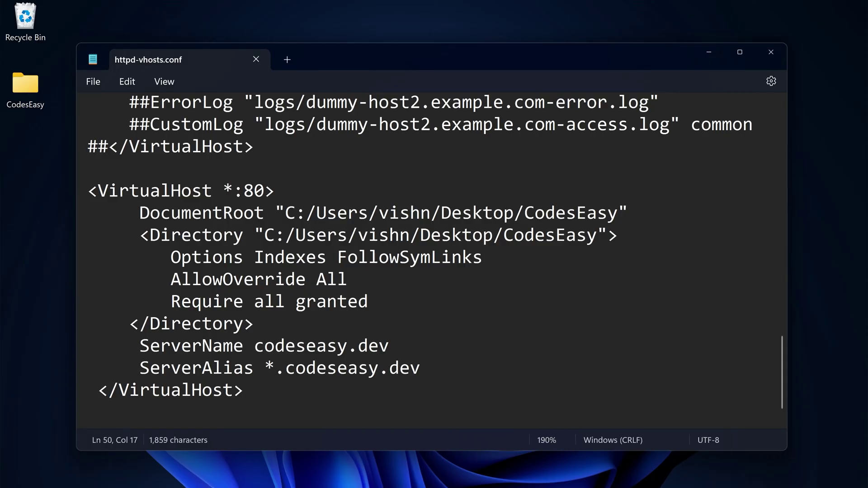
drag(254, 324, 139, 235)
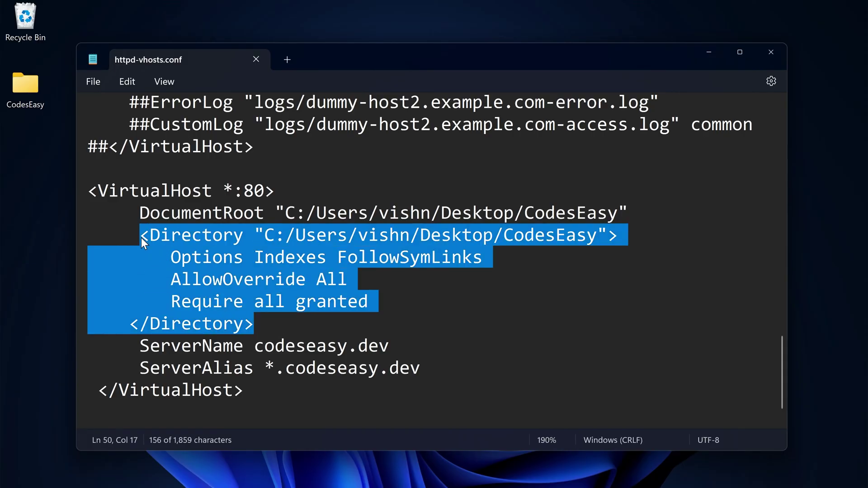
click(275, 399)
drag(275, 399, 78, 198)
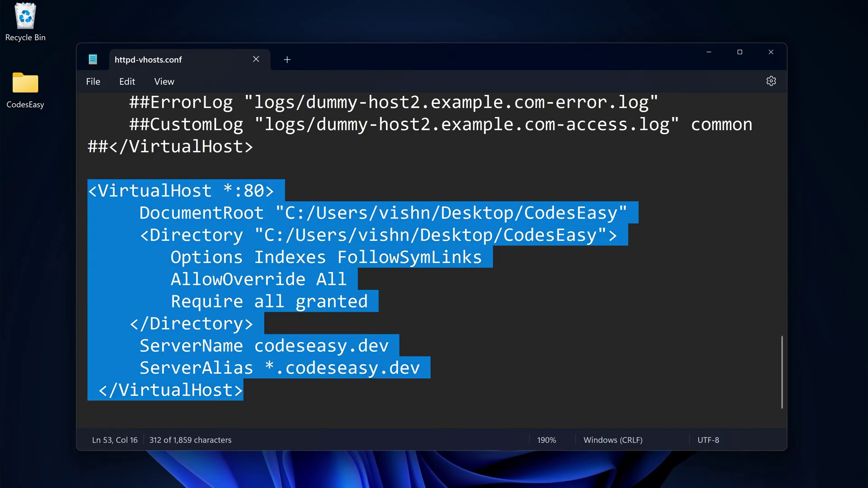
click(487, 326)
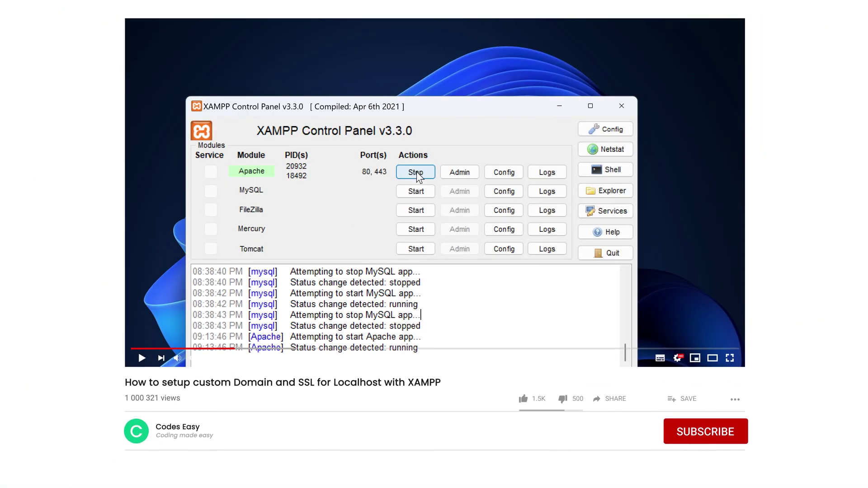
click(414, 175)
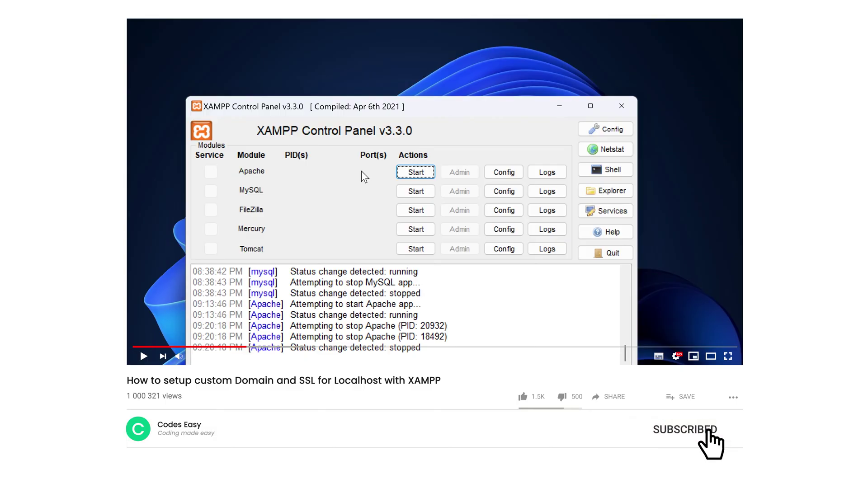
click(398, 172)
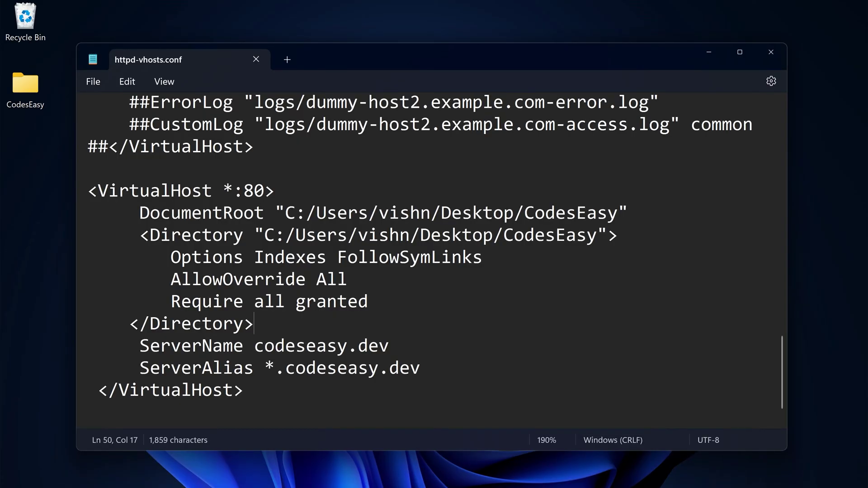
- Check the VirtualHost block's port and the .dev domain ending in the ServerName and ServerAlias lines
drag(348, 345, 400, 344)
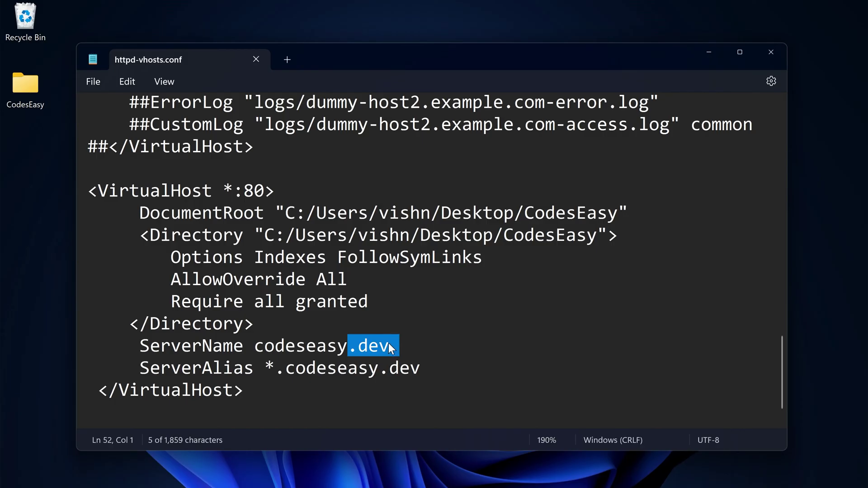
click(389, 346)
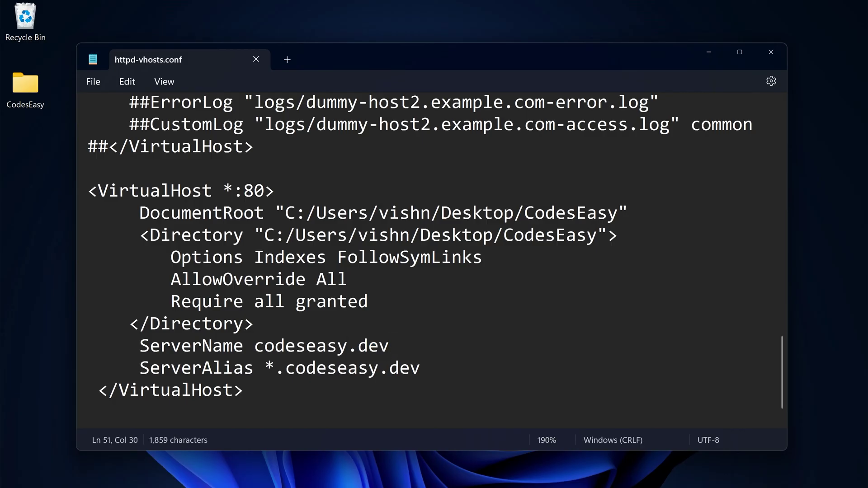
drag(271, 393, 82, 198)
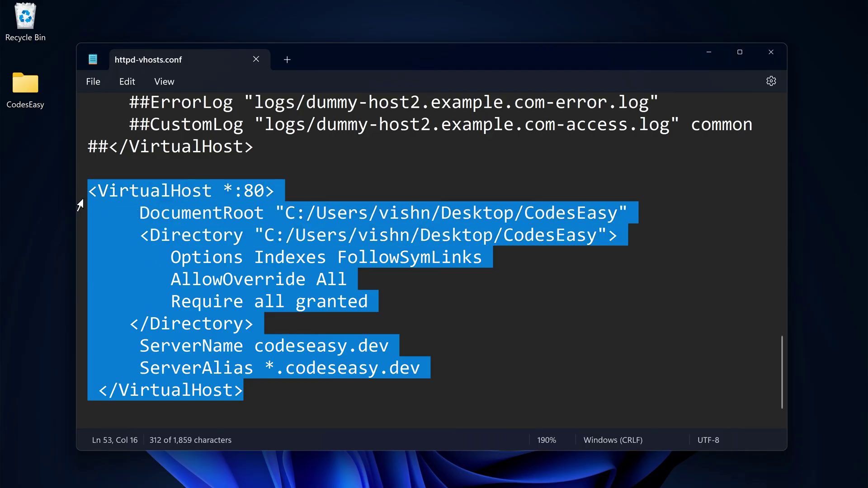
double_click(253, 193)
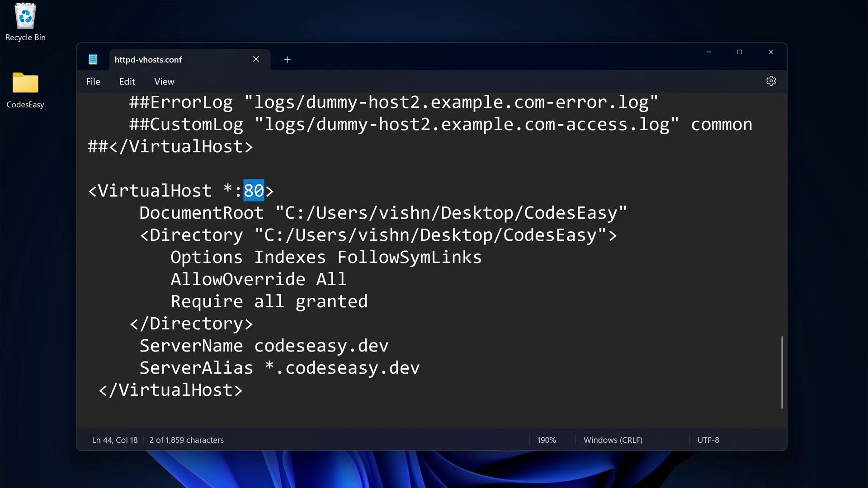
drag(244, 391, 89, 189)
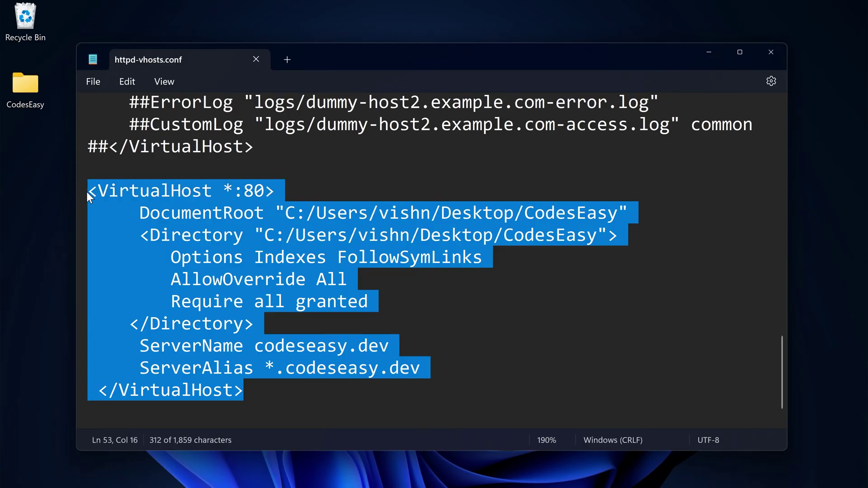
click(368, 302)
drag(254, 346, 398, 348)
click(378, 345)
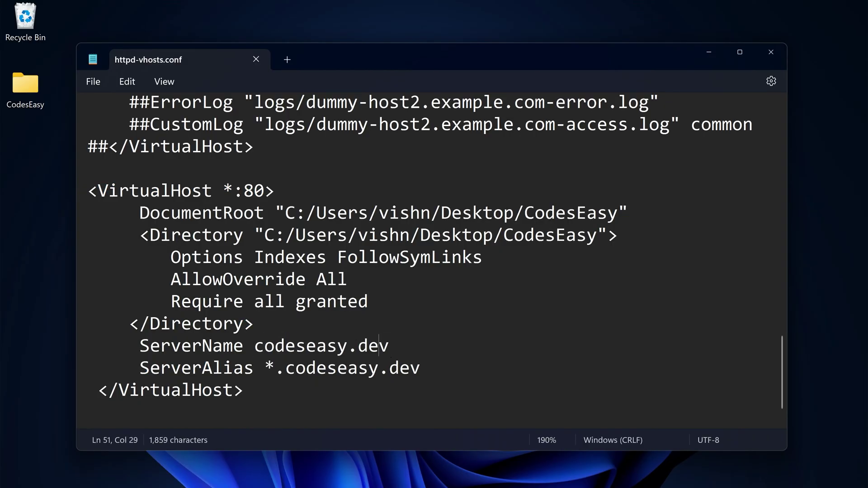
click(388, 346)
drag(420, 368, 285, 368)
- Change the domain ending in the ServerName line to test, making it codeseasy.test
double_click(386, 346)
text(test)
click(380, 346)
- Copy test from the ServerName line over the ServerAlias ending to make it *.codeseasy.test, and save httpd-vhosts.conf
double_click(379, 347)
key(ctrl+c)
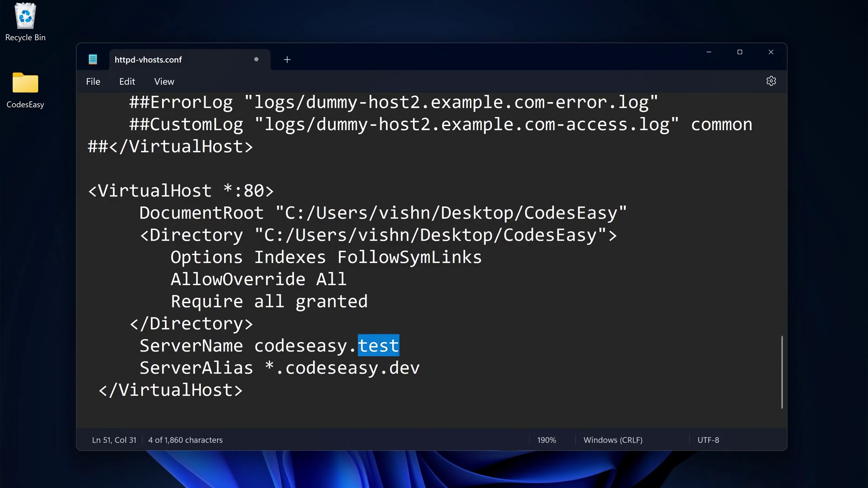
key(Right)
double_click(406, 368)
key(ctrl+v)
key(ctrl+s)
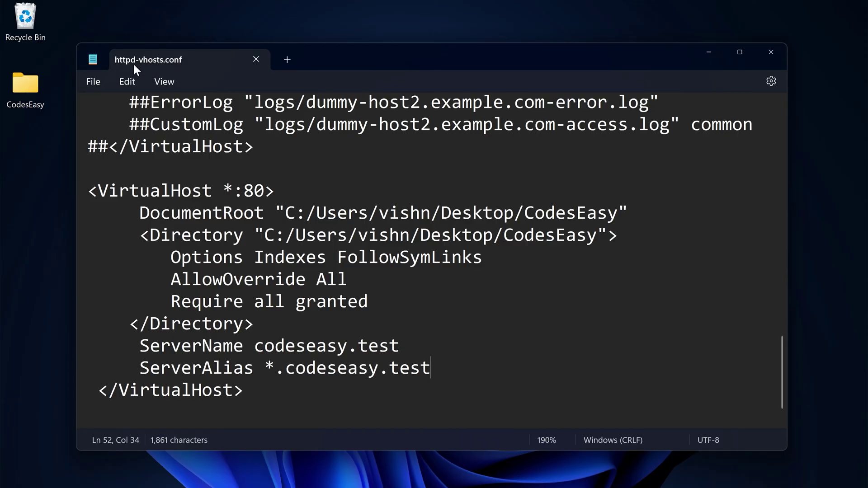
drag(113, 56, 132, 65)
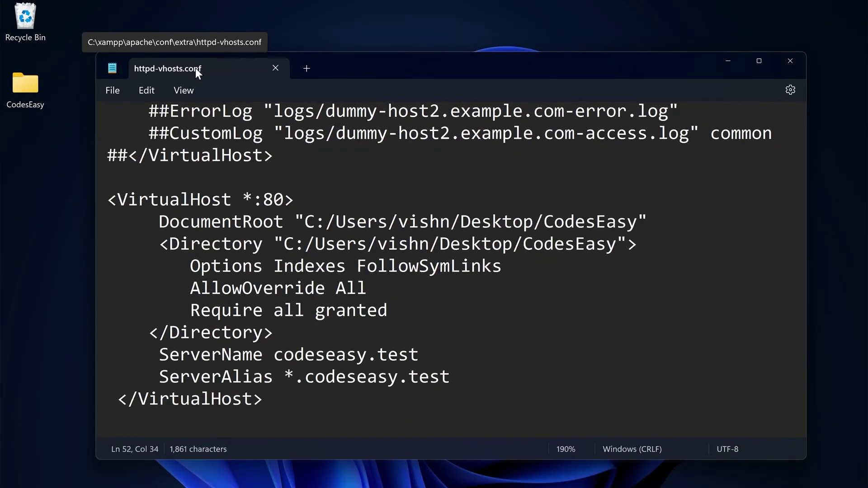
- Check the domain endings in the ServerName and ServerAlias lines of httpd-vhosts.conf
drag(450, 377, 118, 342)
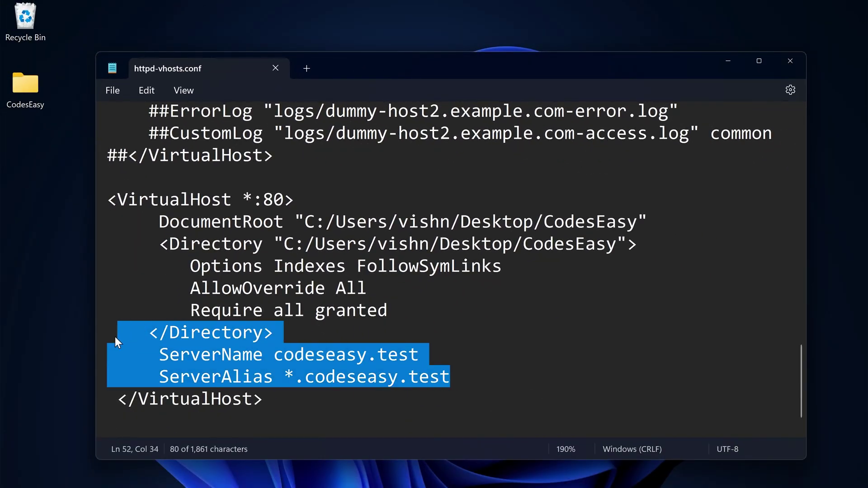
click(383, 359)
double_click(401, 361)
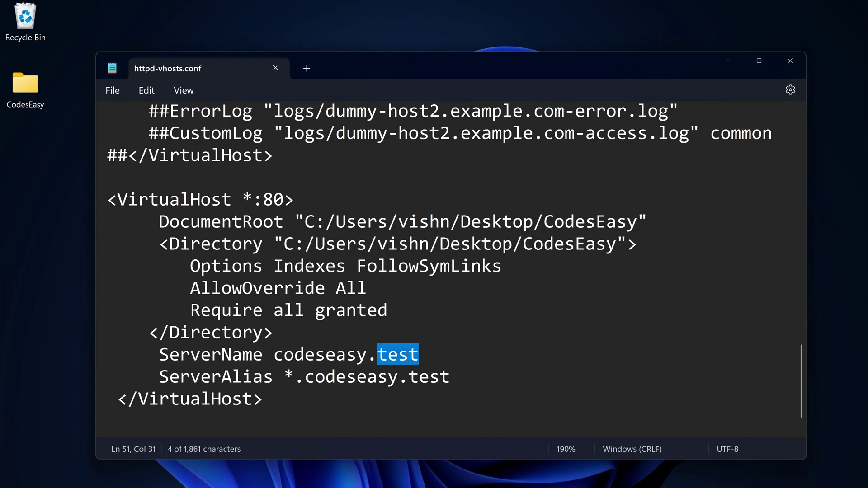
double_click(429, 377)
double_click(401, 355)
click(450, 377)
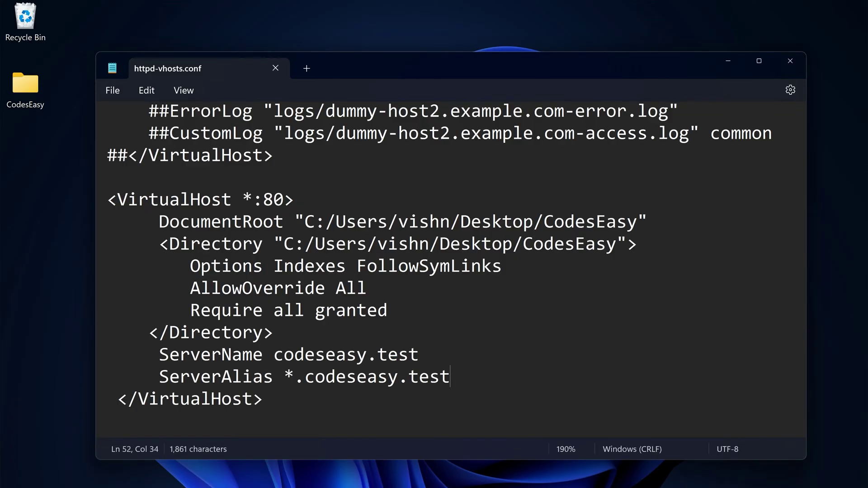
- Search for Notepad and launch a new instance of it as administrator
key(super)
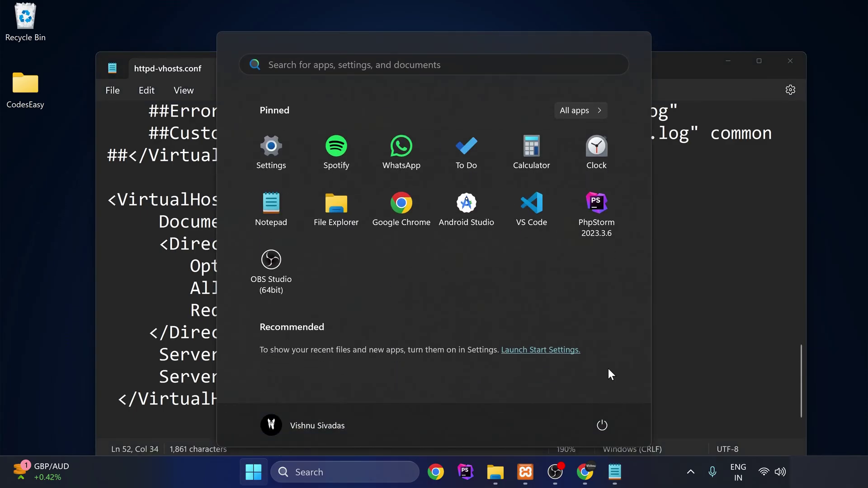
text(o)
key(BackSpace)
text(notepad)
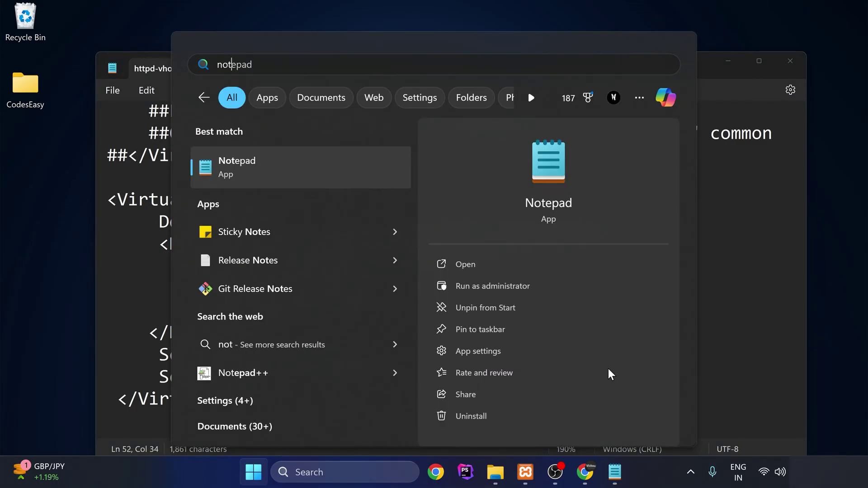
click(504, 282)
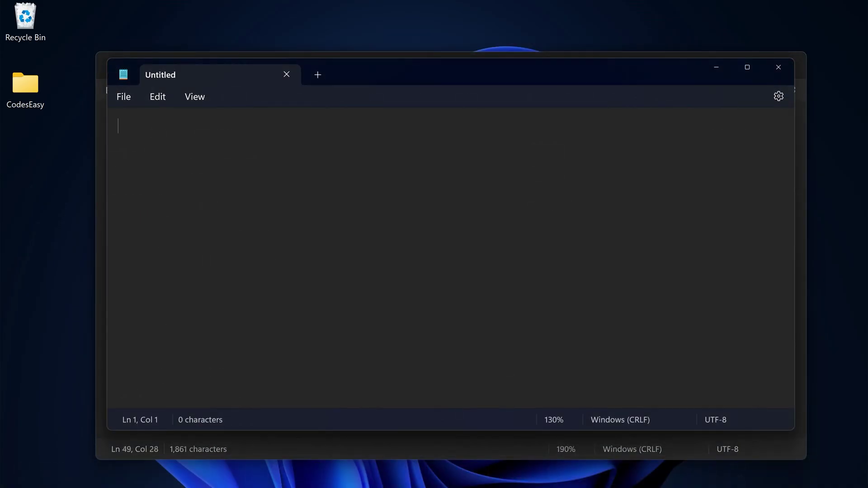
- Open the hosts file from C:\Windows\System32\drivers\etc, with all file types listed
click(123, 96)
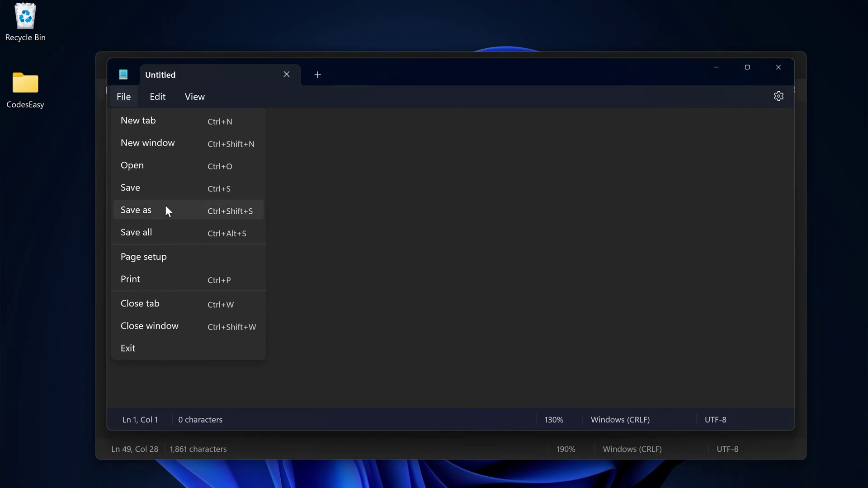
click(145, 171)
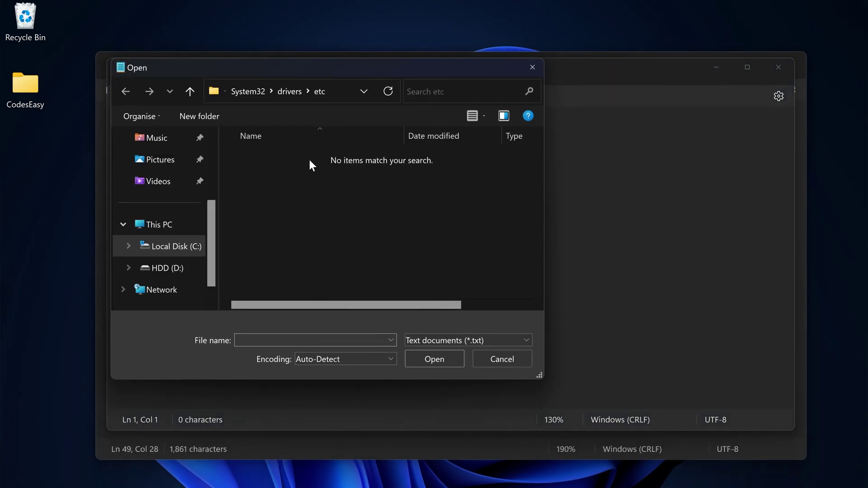
click(339, 96)
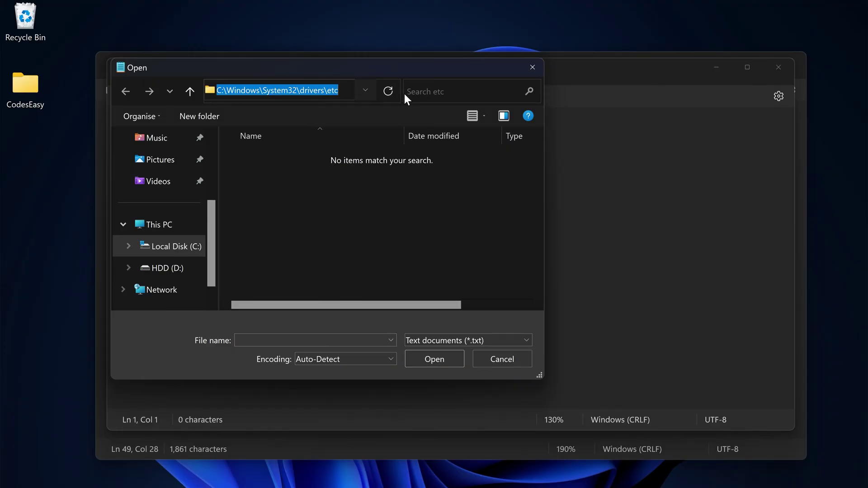
click(390, 91)
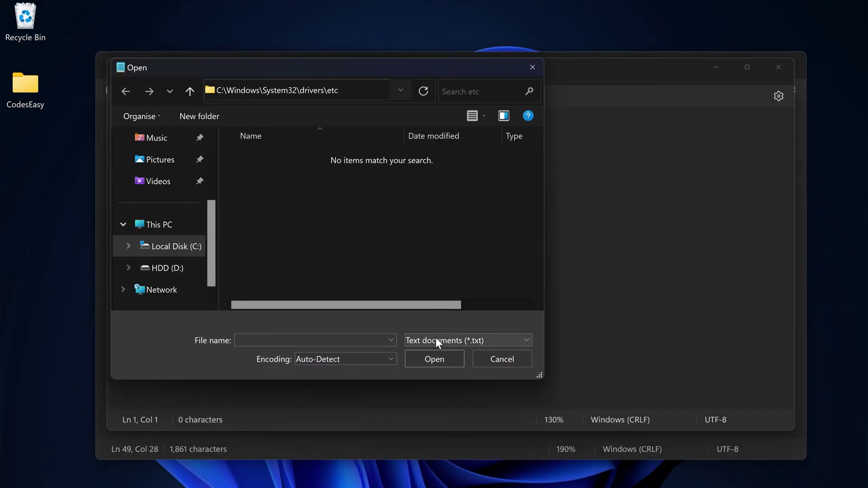
click(449, 343)
click(435, 365)
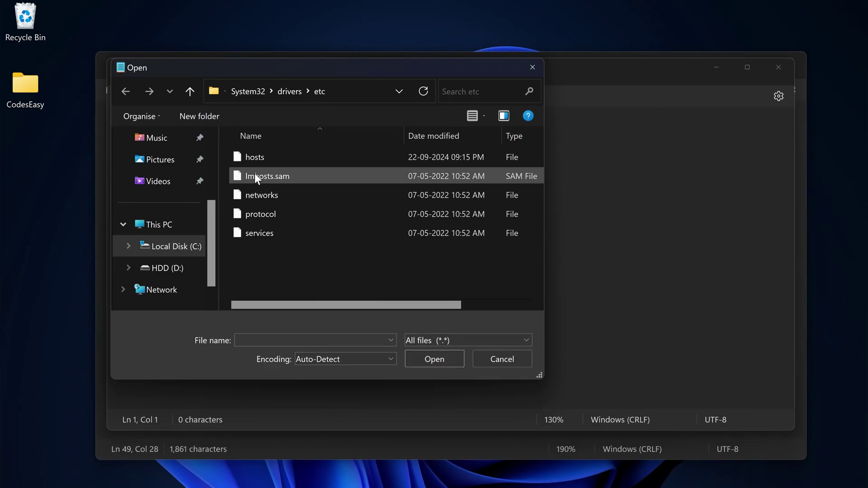
click(258, 157)
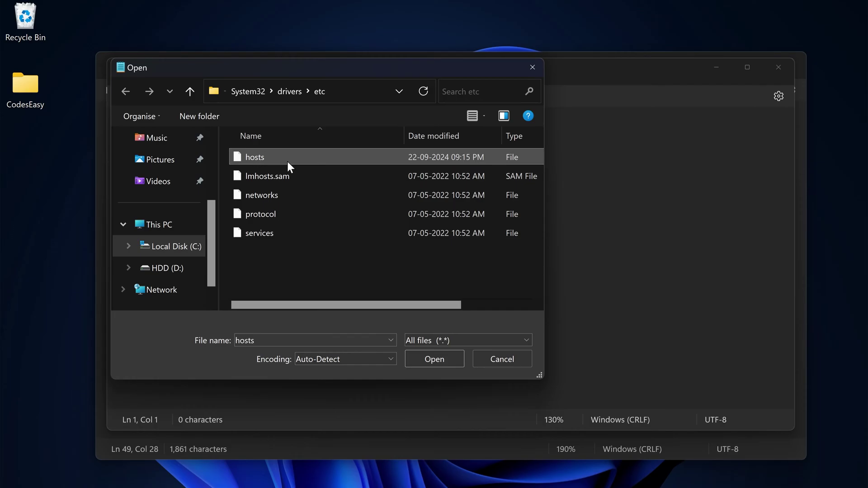
click(427, 359)
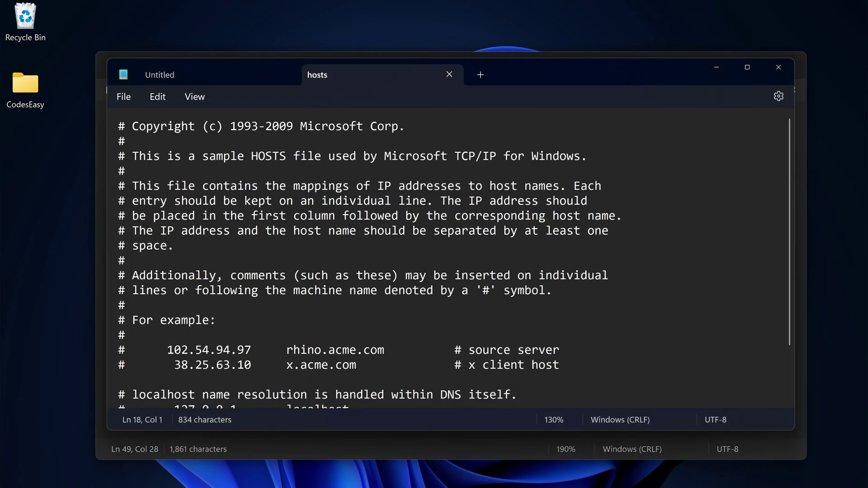
- Change the domain ending of the 127.0.0.1 entry to test, making it codeseasy.test, and minimize the hosts file window
scroll(452, 258, down, 2)
double_click(310, 387)
text(test)
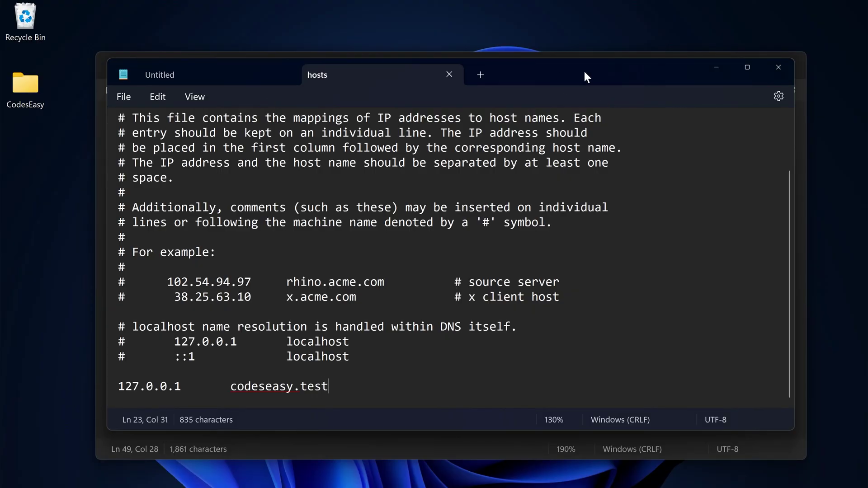
click(714, 68)
- Review the complete VirtualHost block for port 80 in httpd-vhosts.conf
click(346, 222)
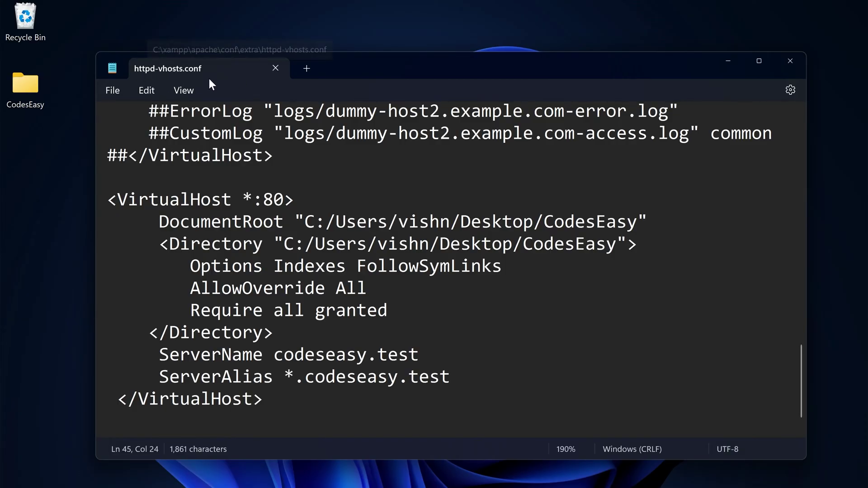
drag(281, 399, 62, 199)
click(273, 333)
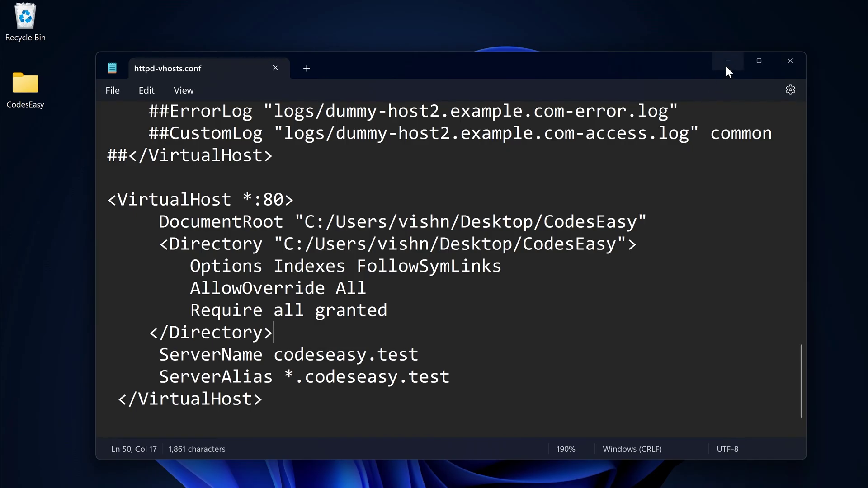
- Minimize httpd-vhosts.conf and restart the Apache module in the XAMPP Control Panel
click(727, 66)
click(416, 173)
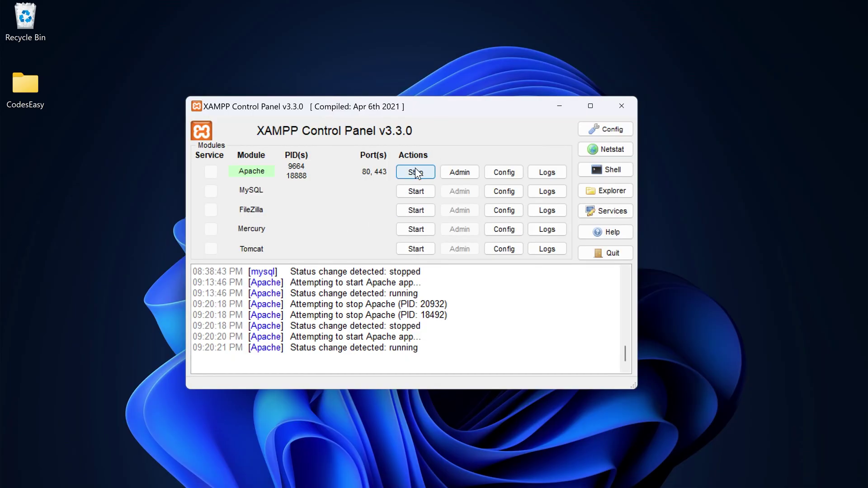
click(412, 178)
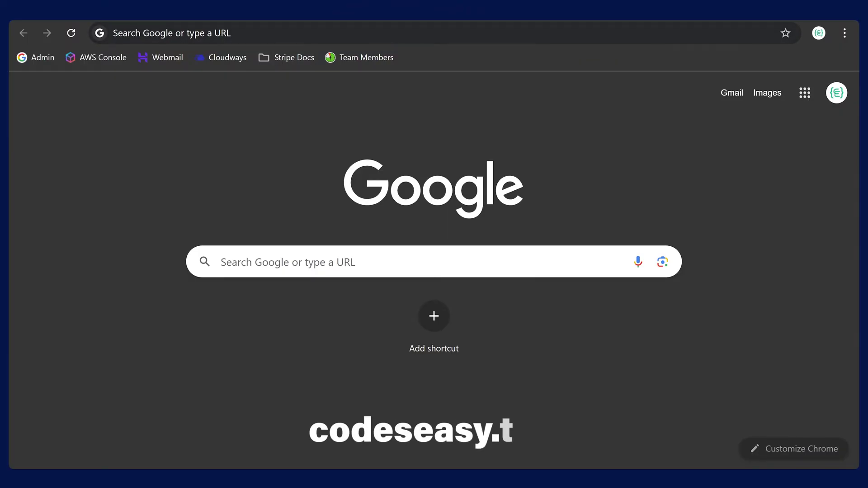
- Load codeseasy.test in Chrome and enlarge the page to examine its heading and address
text(codeseasy.test)
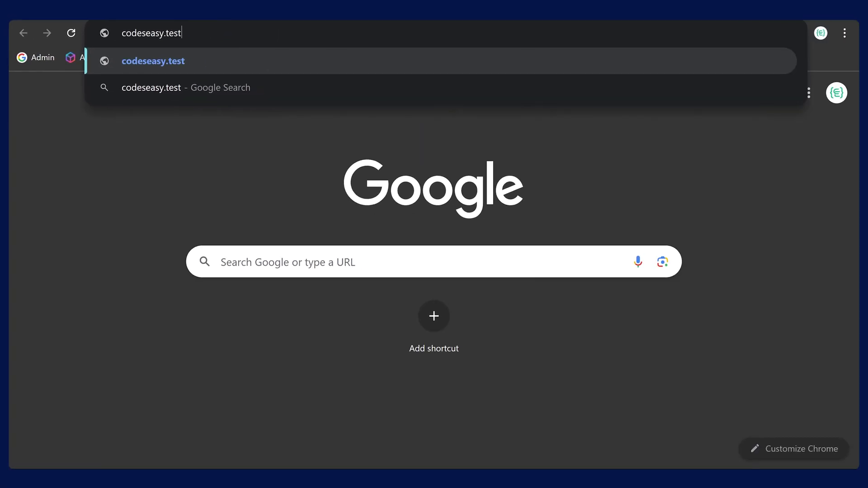
key(Return)
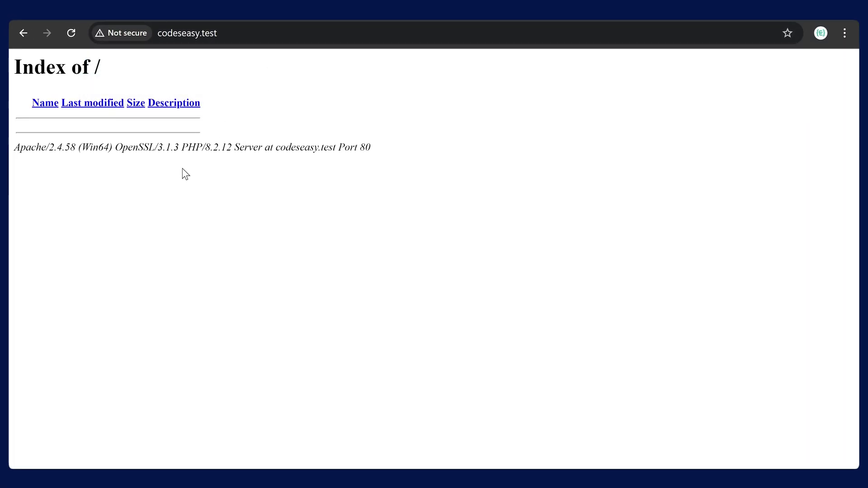
key(ctrl+plus)
key(ctrl+plus)
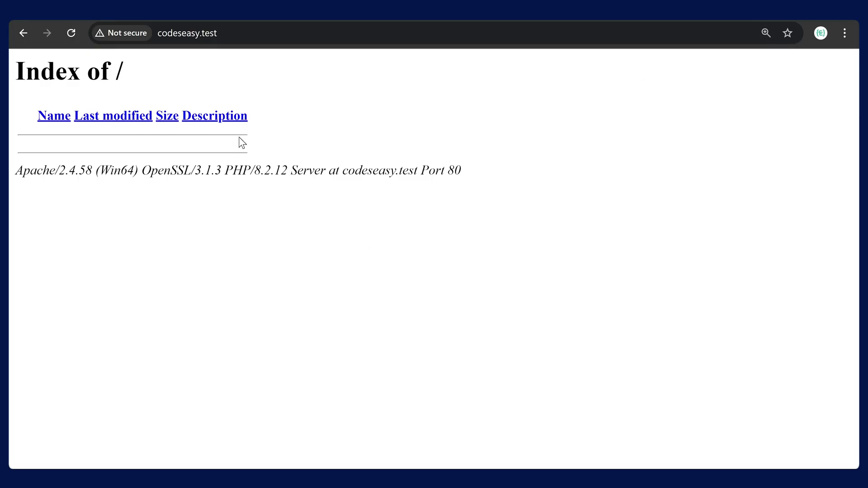
drag(149, 81, 11, 64)
click(271, 33)
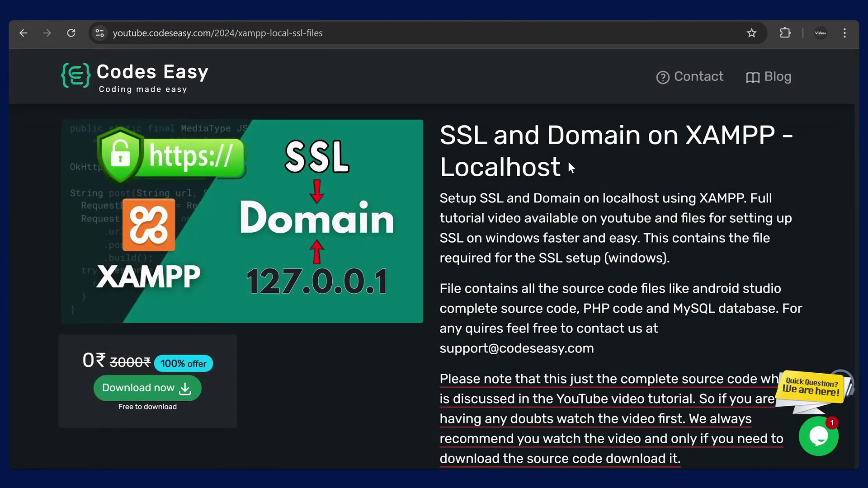
- Examine the "SSL and Domain on XAMPP - Localhost" download page and its address, youtube.codeseasy.com/2024/xampp-local-ssl-files
drag(440, 135, 547, 135)
click(353, 33)
key(ctrl+a)
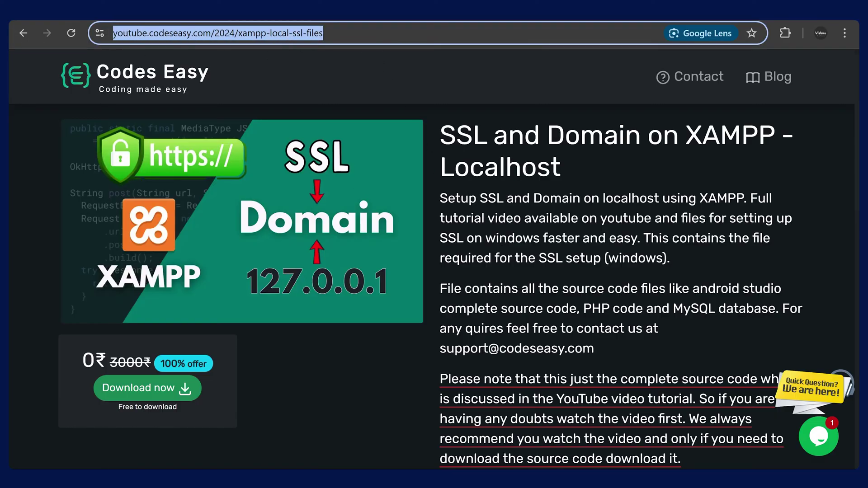
click(368, 61)
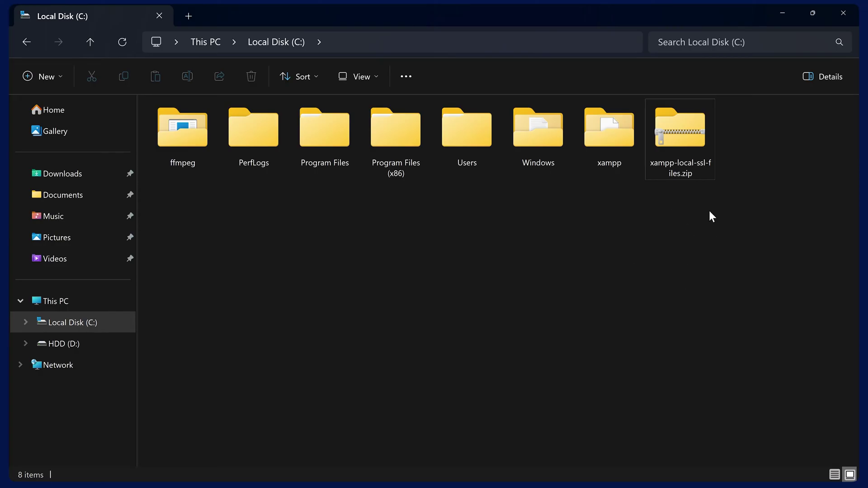
- Inspect the files in the crt folder of xampp-local-ssl-files.zip and return to Local Disk (C:)
click(677, 148)
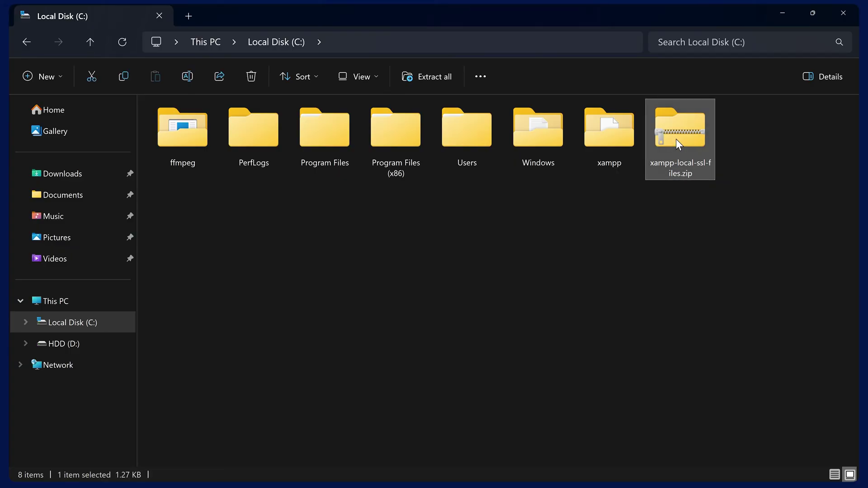
double_click(676, 139)
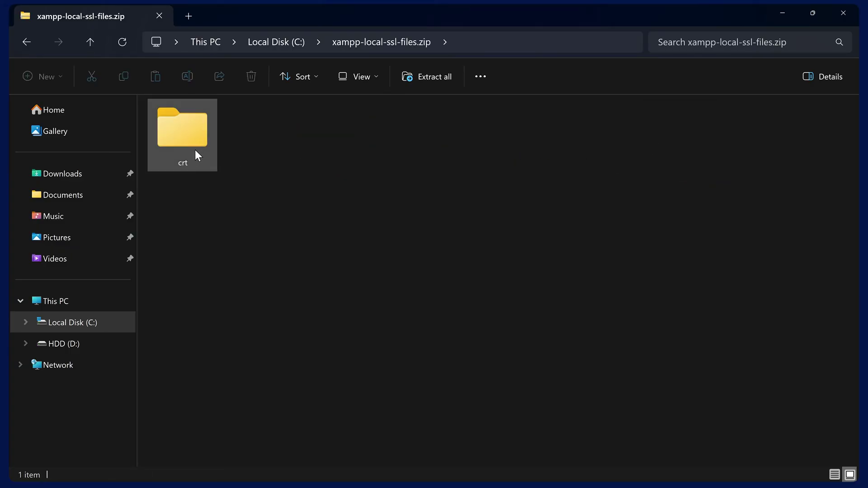
double_click(192, 150)
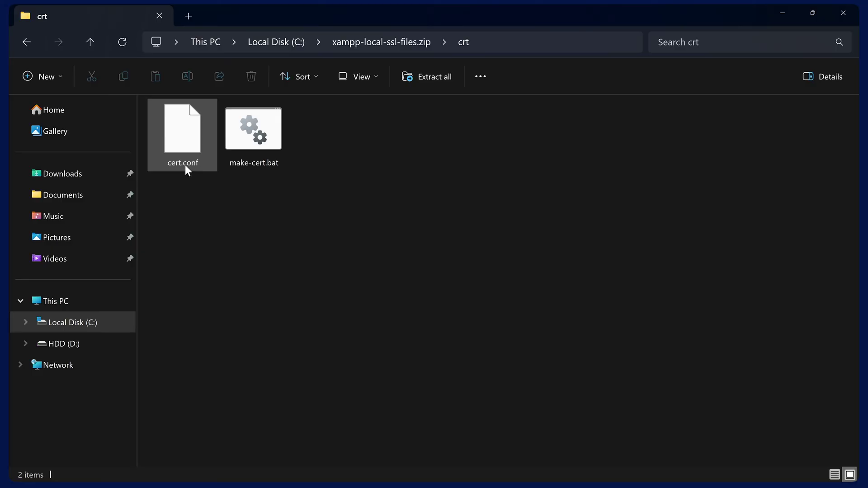
click(170, 150)
click(261, 145)
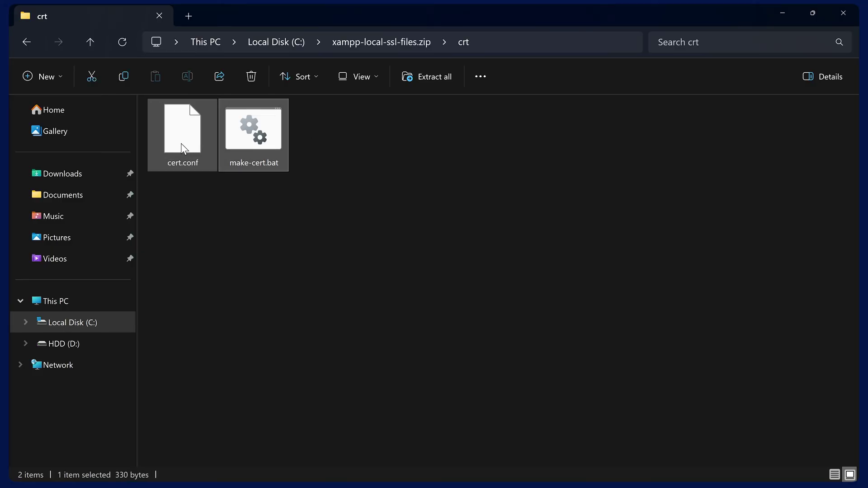
click(284, 42)
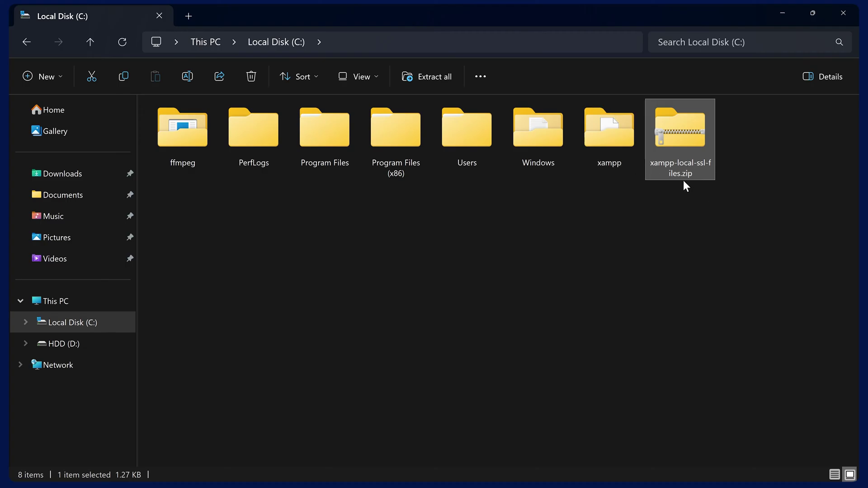
- Extract xampp-local-ssl-files.zip to C:\xampp-local-ssl-files
right_click(695, 155)
click(532, 223)
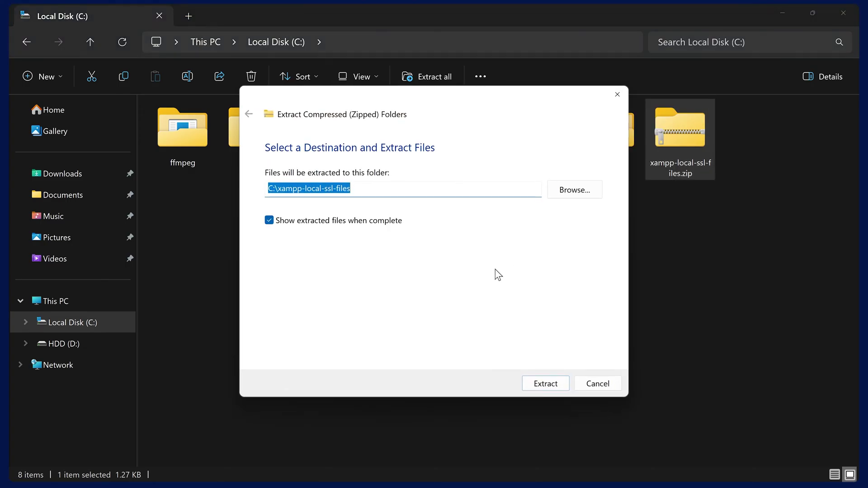
click(546, 387)
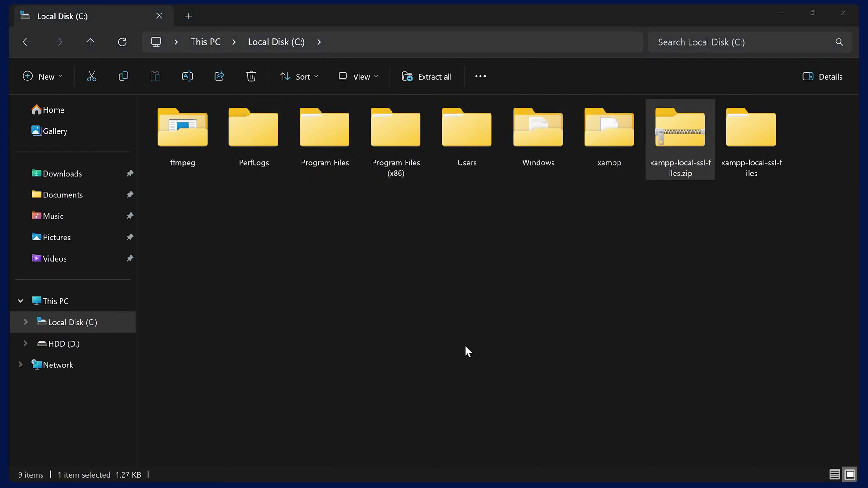
- Check the contents of the extracted crt folder and return to Local Disk (C:)
click(746, 71)
double_click(738, 153)
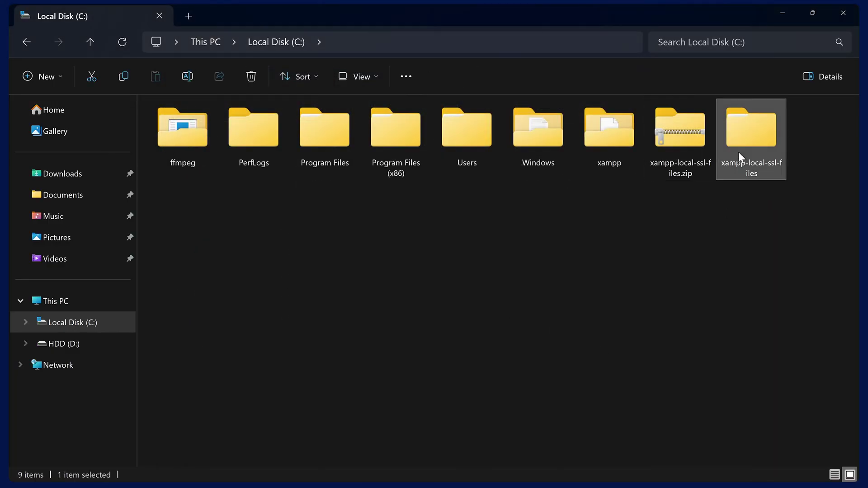
double_click(191, 125)
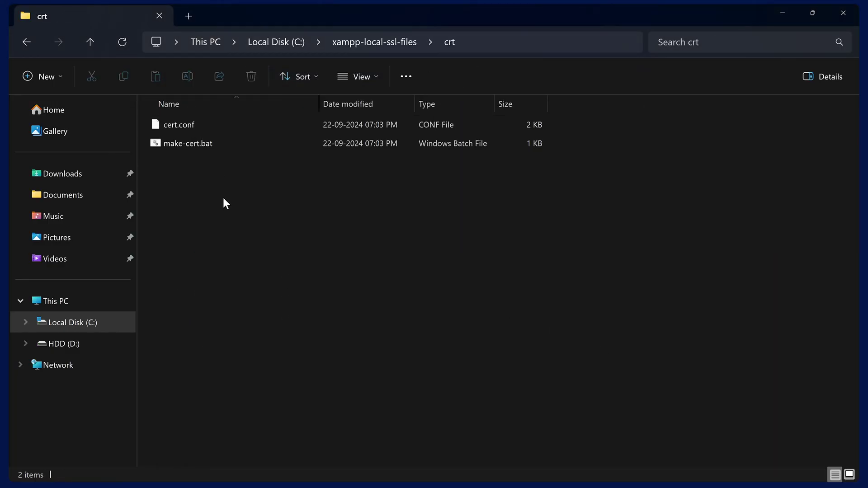
click(294, 46)
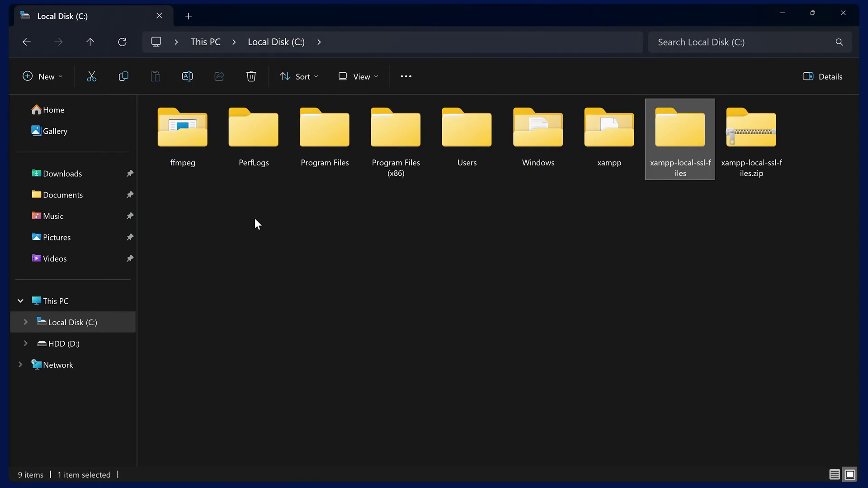
- Copy the crt folder from C:\xampp-local-ssl-files into C:\xampp\apache
double_click(661, 140)
click(180, 123)
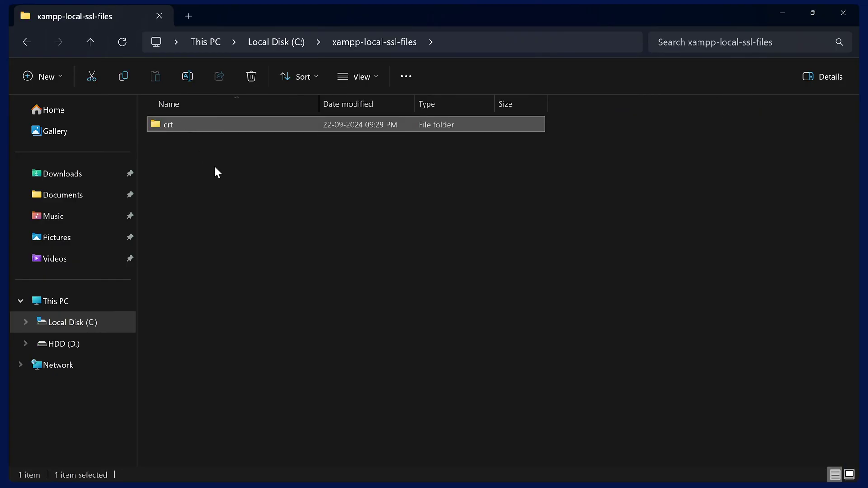
click(298, 45)
click(599, 135)
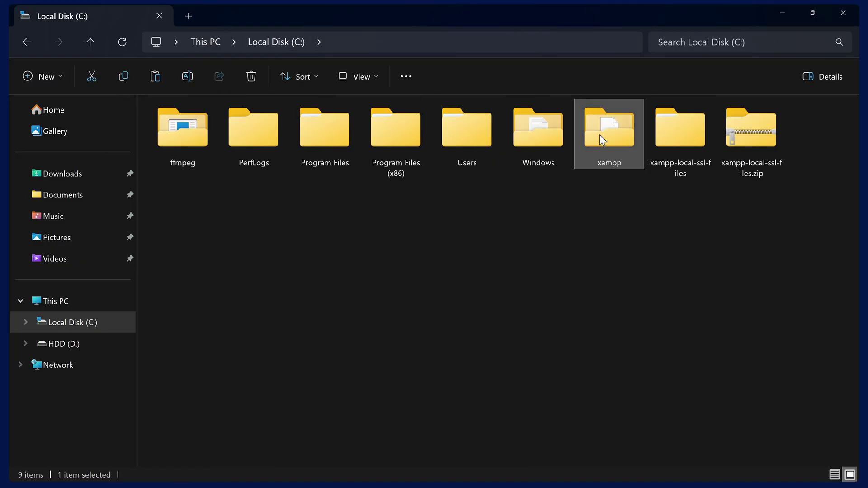
double_click(609, 135)
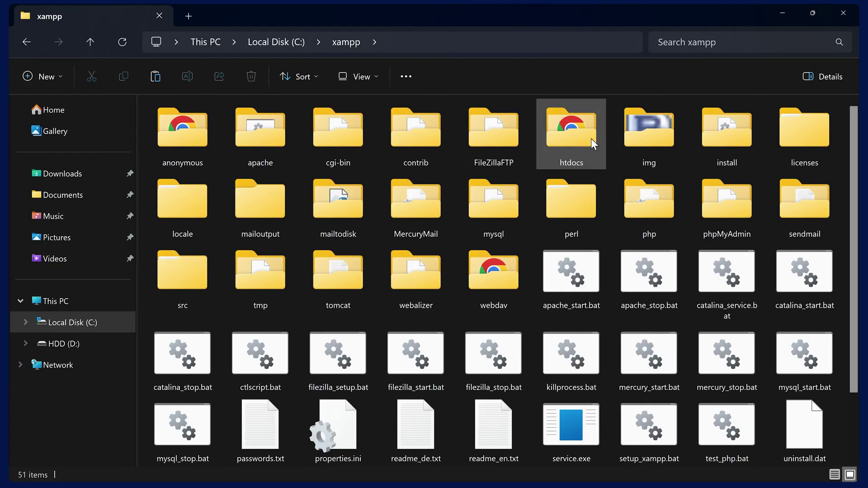
click(261, 154)
double_click(279, 147)
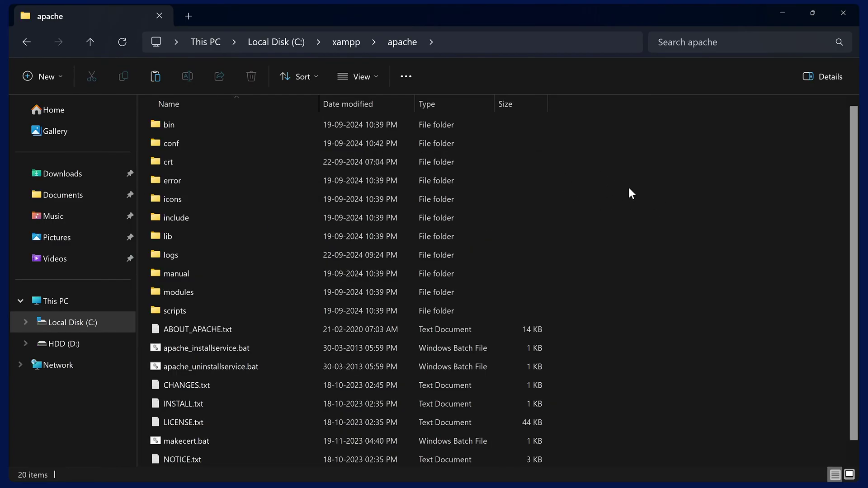
- Open the crt folder inside C:\xampp\apache and check the files it contains
click(201, 165)
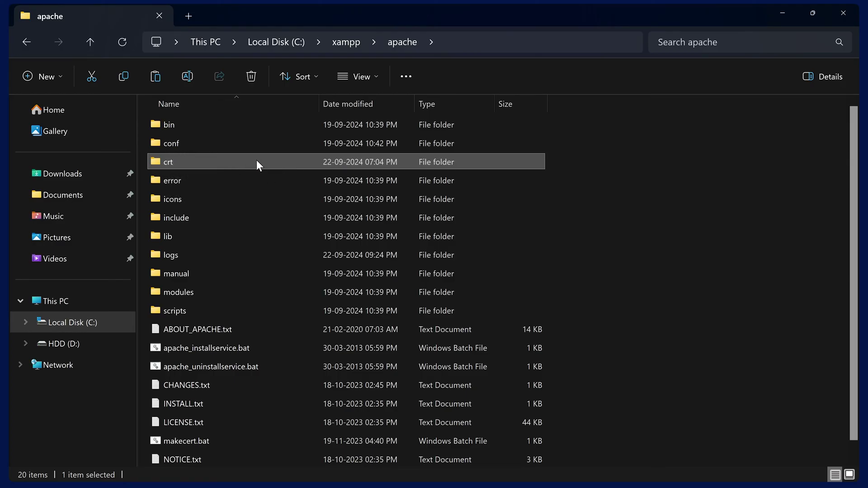
double_click(194, 161)
drag(212, 176, 210, 116)
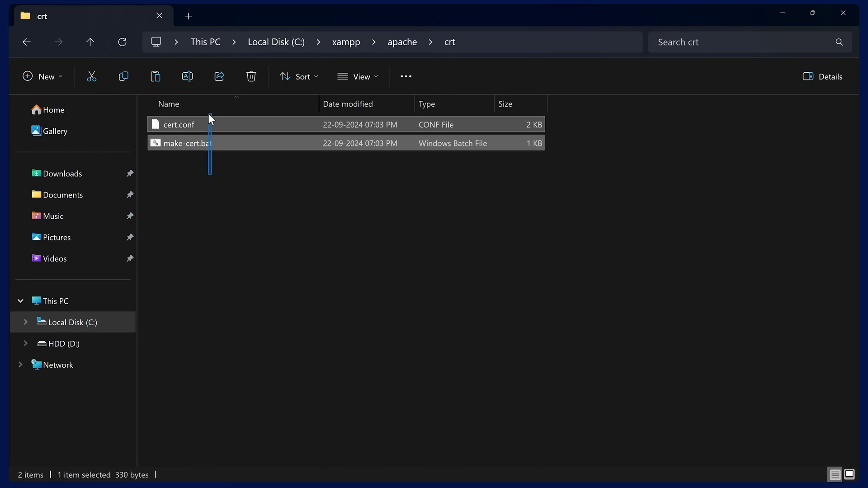
click(254, 170)
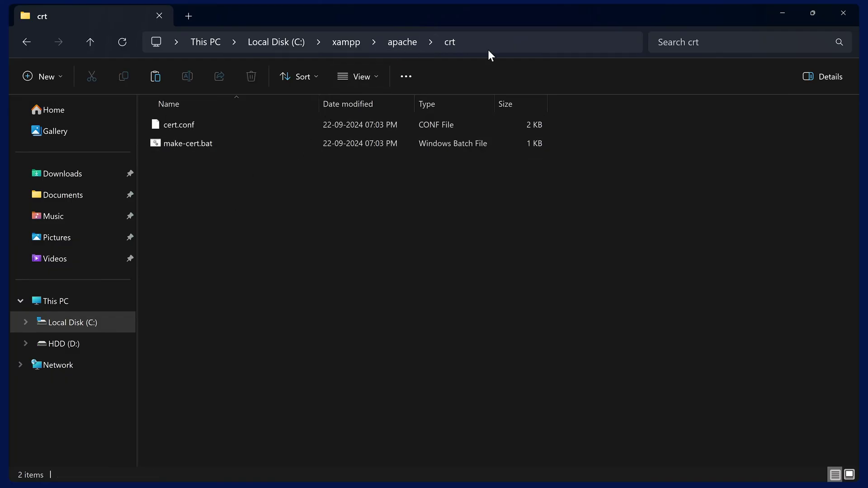
- Examine the full path of the crt folder, C:\xampp\apache\crt, part by part
click(521, 41)
key(End)
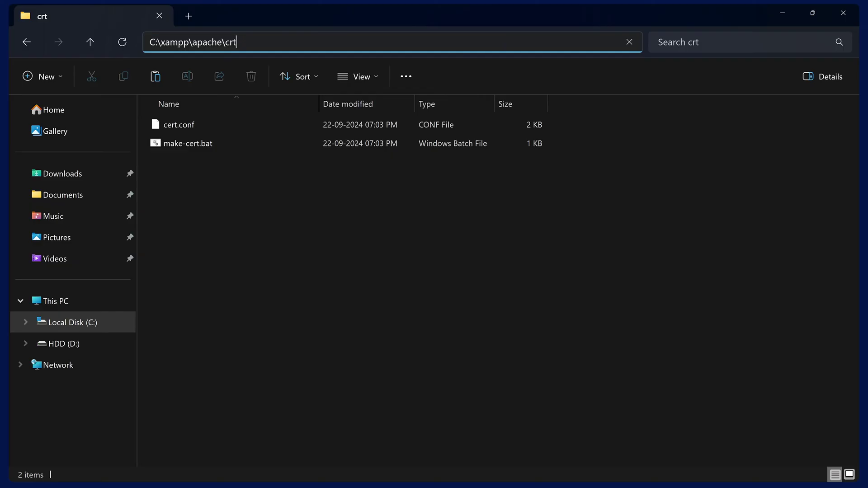
key(ctrl+shift+Left)
key(ctrl+shift+Left)
key(ctrl+shift+Left)
key(ctrl+shift+Left)
key(End)
key(ctrl+shift+Left)
key(ctrl+shift+Left)
key(ctrl+shift+Left)
key(ctrl+shift+Left)
key(End)
key(ctrl+a)
key(End)
key(ctrl+shift+Left)
key(ctrl+shift+Left)
key(shift+Right)
key(End)
key(ctrl+shift+Left)
key(End)
key(shift+Left)
key(shift+Left)
key(shift+Left)
- Open cert.conf from the crt folder in Notepad and maximize its window
click(177, 126)
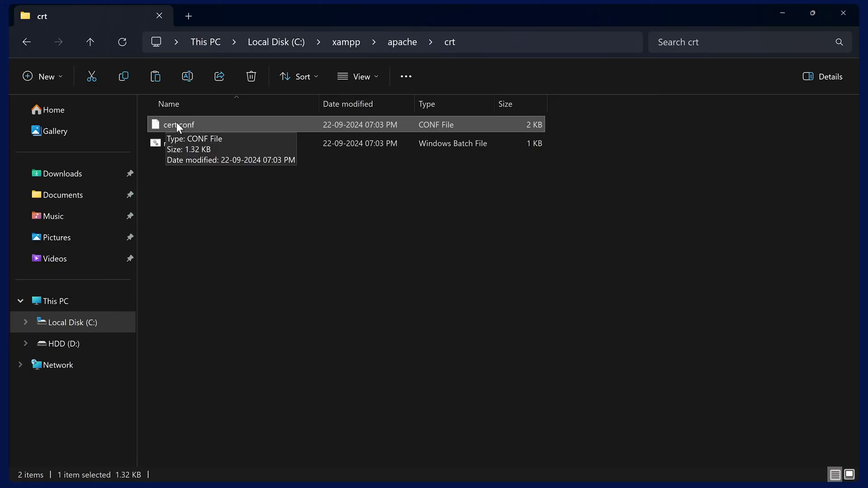
right_click(177, 122)
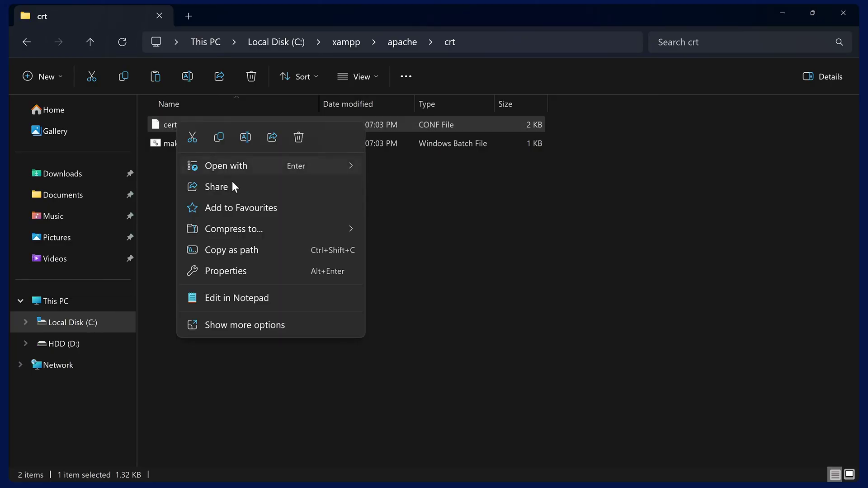
click(254, 305)
scroll(447, 266, down, 15)
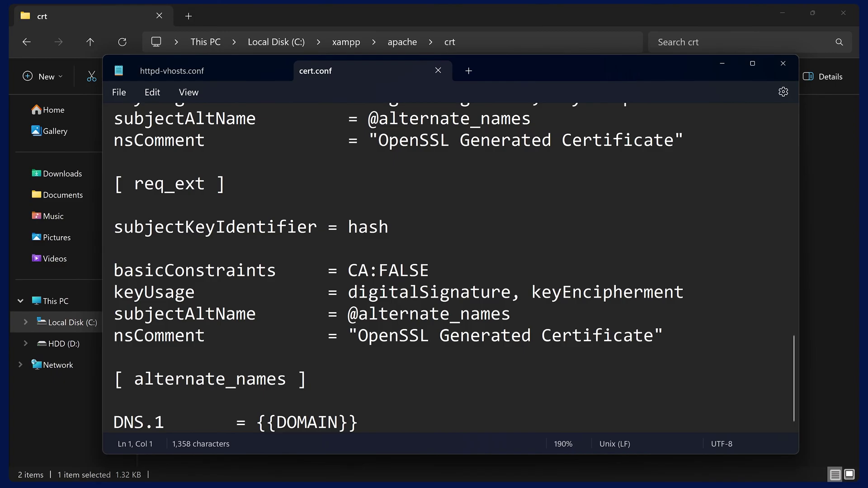
scroll(447, 267, up, 15)
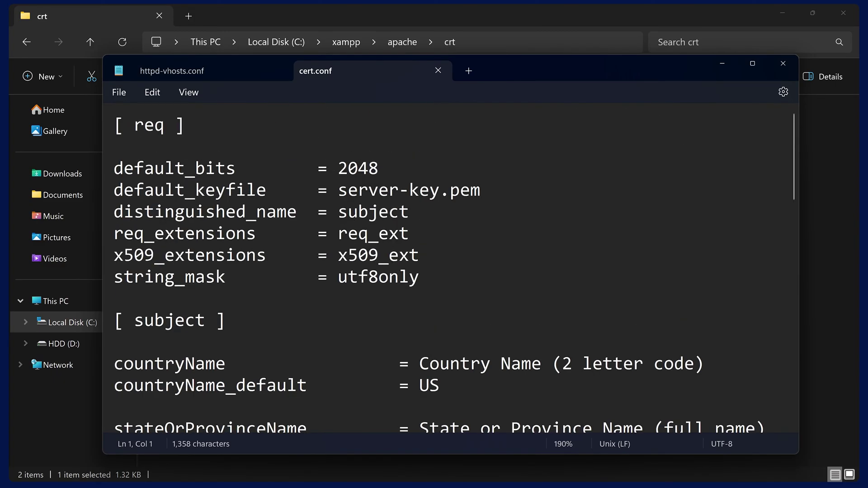
click(752, 63)
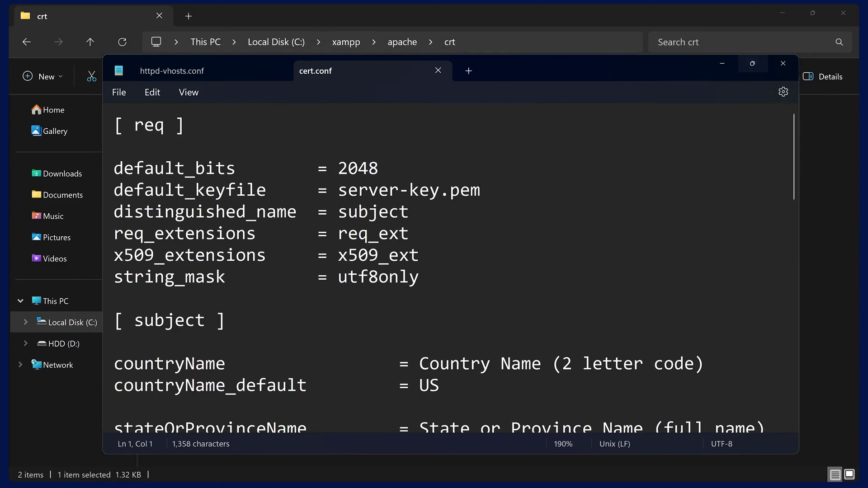
- Examine cert.conf for its {{DOMAIN}} placeholders in the commonName_default and DNS.1 entries
scroll(438, 257, down, 1)
scroll(438, 257, up, 1)
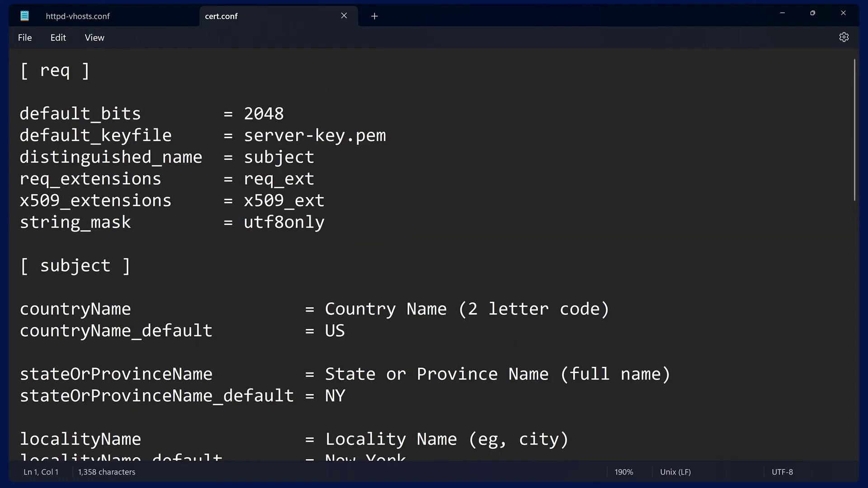
scroll(536, 228, down, 5)
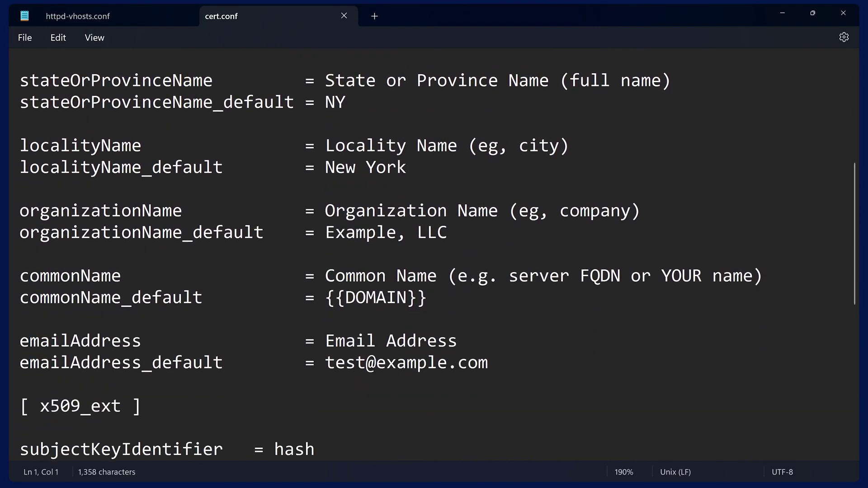
drag(325, 255, 424, 257)
scroll(424, 256, down, 6)
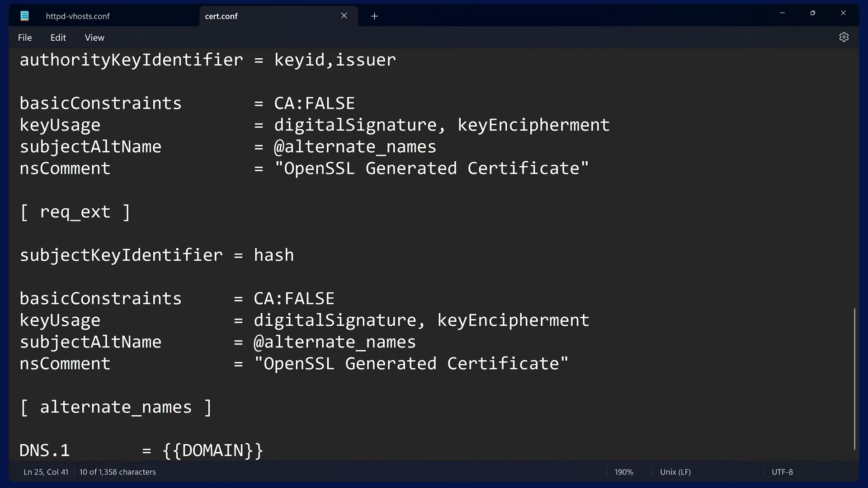
drag(164, 450, 265, 451)
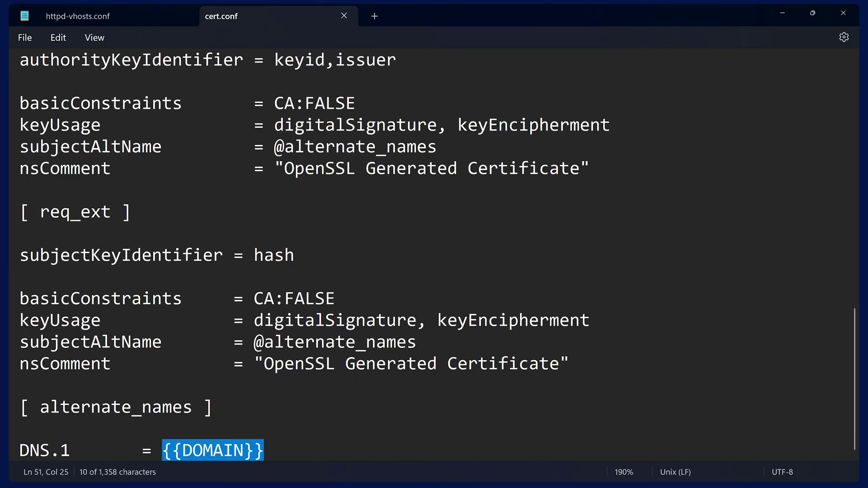
scroll(445, 282, up, 11)
scroll(445, 282, down, 6)
scroll(445, 282, down, 2)
scroll(433, 264, up, 4)
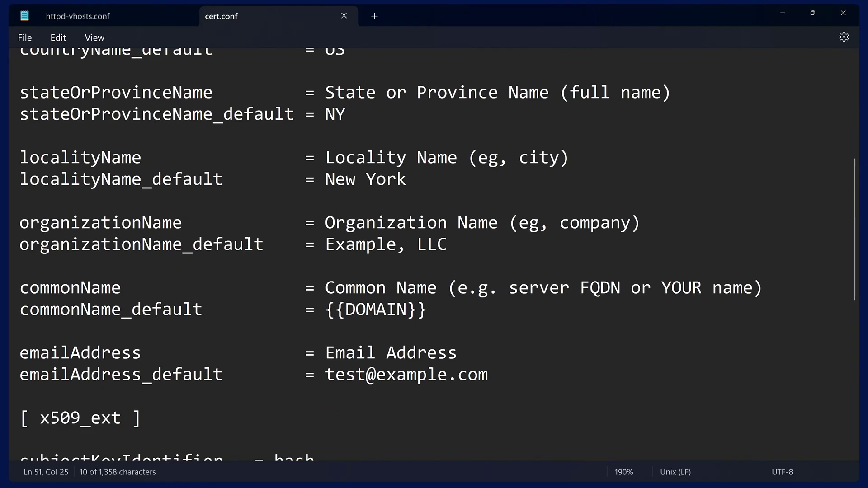
- Replace the {{DOMAIN}} placeholder of commonName_default with codeseasy.test and save cert.conf
drag(326, 310, 438, 318)
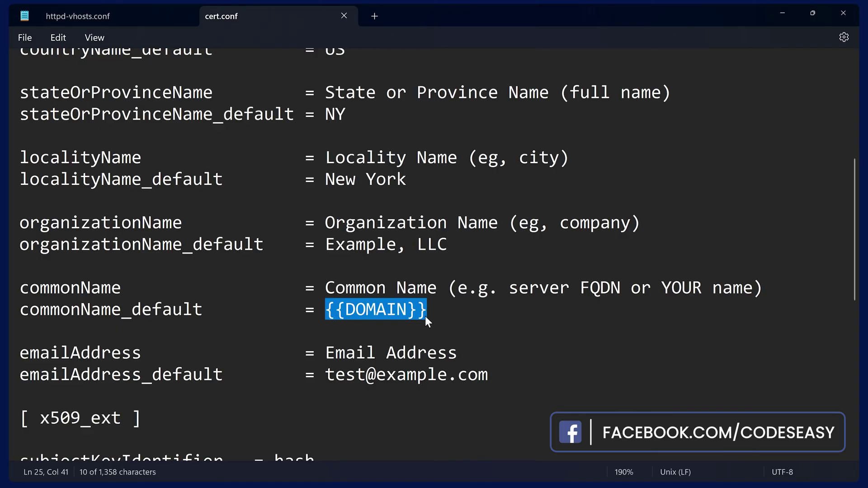
text(codeseasy.)
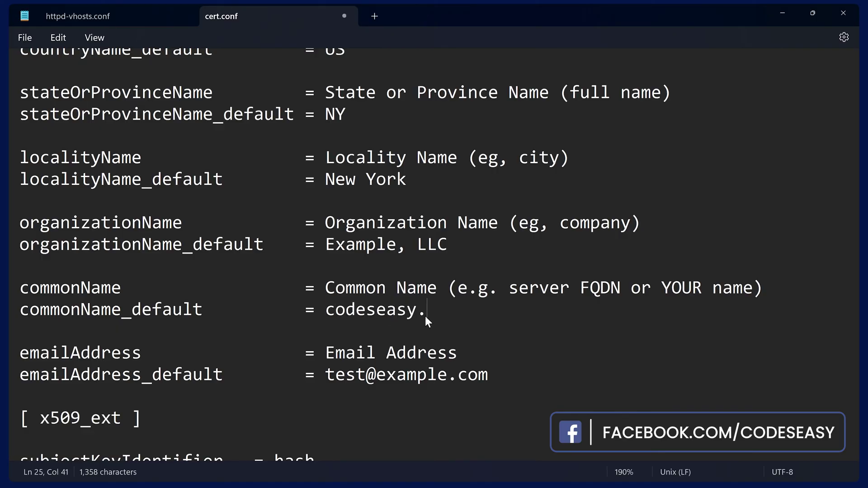
text(test)
key(ctrl+s)
- Replace the {{DOMAIN}} placeholder of DNS.1 under alternate_names with codeseasy.test and save cert.conf
drag(324, 313, 445, 317)
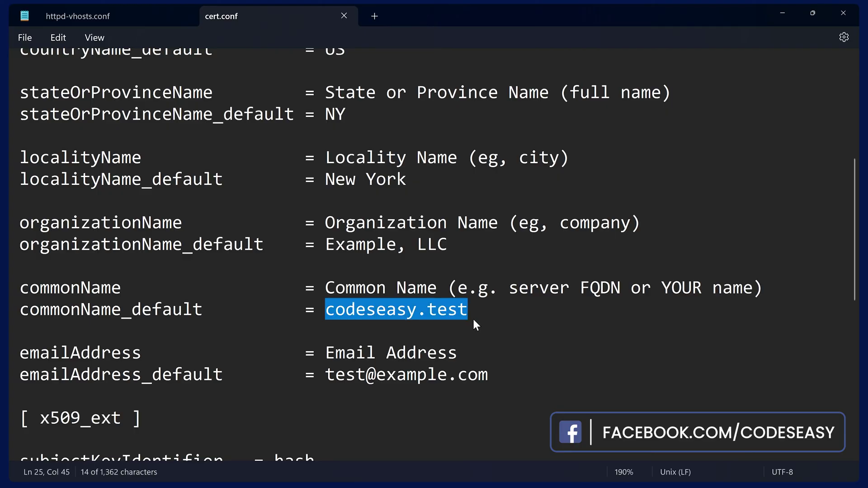
scroll(434, 254, down, 6)
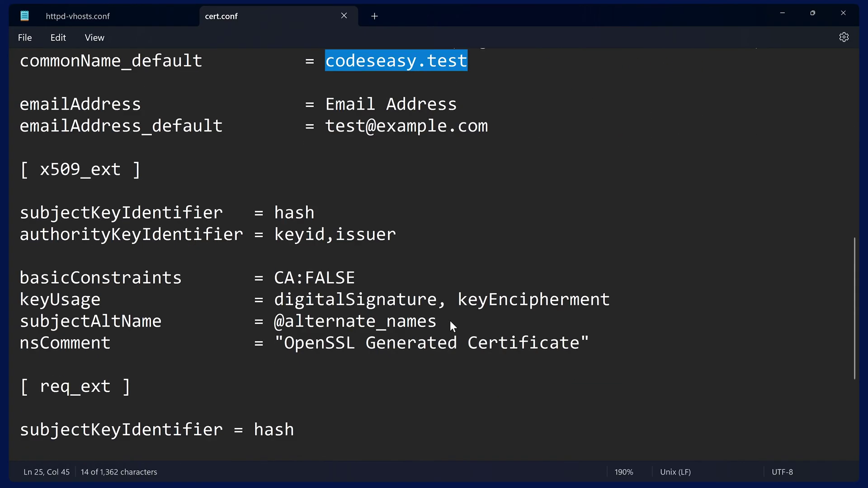
drag(162, 450, 264, 450)
text(codeseasy.test)
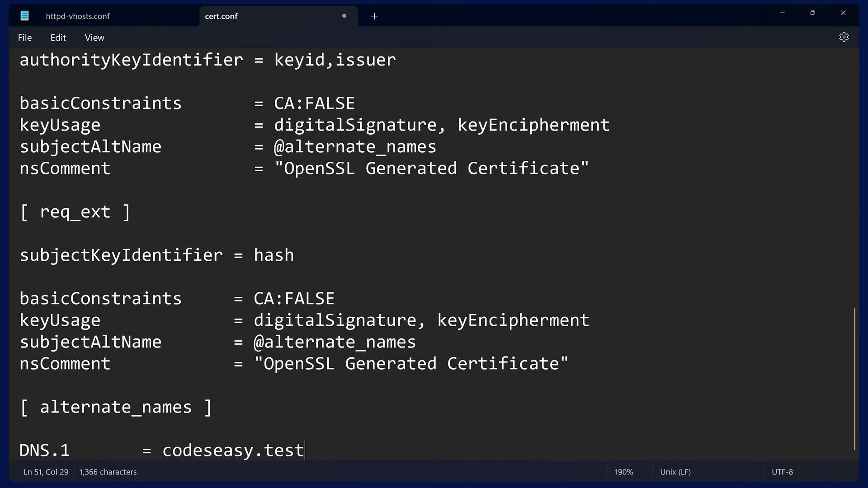
key(ctrl+s)
- Review the domain in the commonName_default and DNS.1 entries of cert.conf and minimize Notepad
scroll(434, 253, up, 5)
drag(325, 212, 477, 217)
scroll(478, 217, down, 5)
drag(305, 450, 193, 450)
click(305, 450)
click(782, 10)
- Run make-cert.bat from the crt folder and submit codeseasy.test as the domain
click(178, 142)
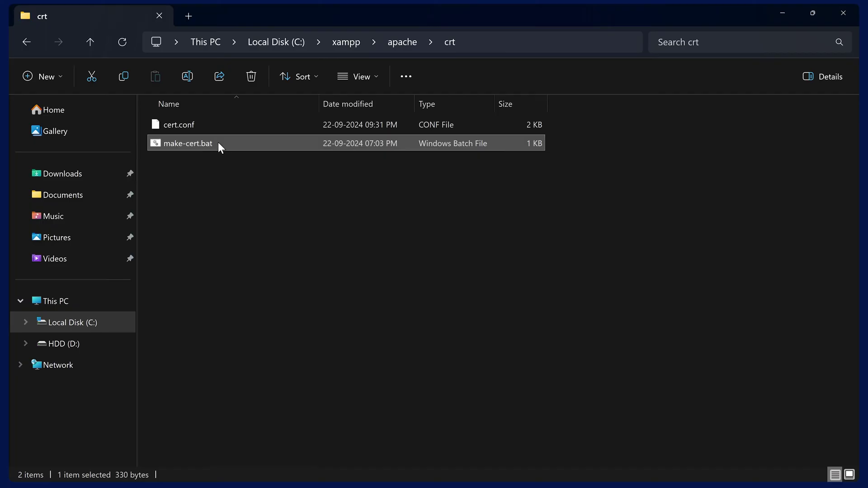
double_click(196, 142)
scroll(182, 136, up, 10)
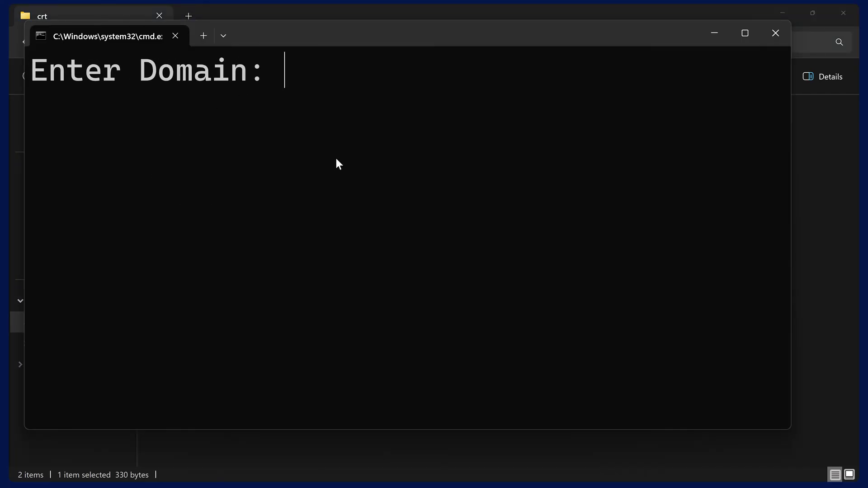
drag(473, 29, 491, 55)
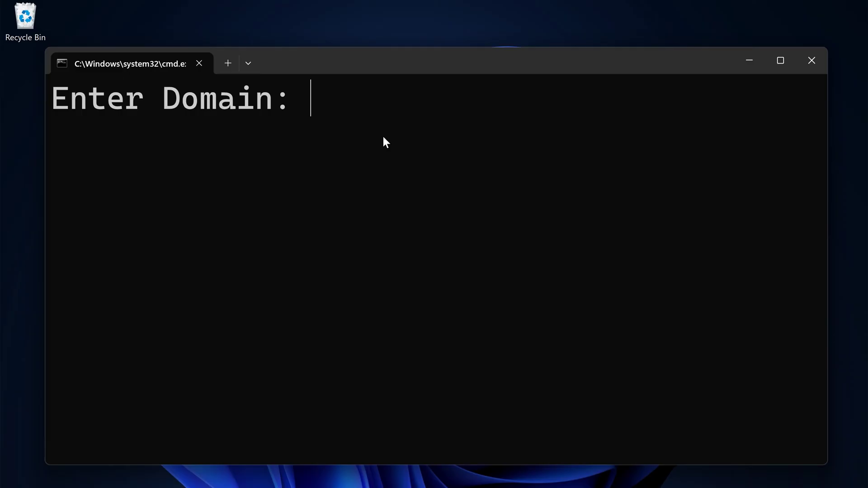
text(codeseasy.test)
drag(313, 103, 567, 103)
right_click(600, 100)
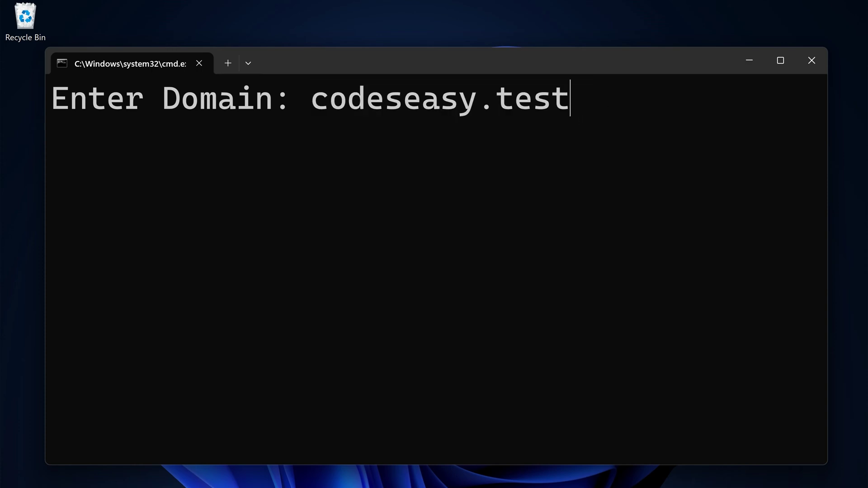
key(Return)
- Accept the certificate's default country US, state NY and locality New York, and enter Codes Easy as the organization name
scroll(572, 221, down, 2)
scroll(470, 244, down, 3)
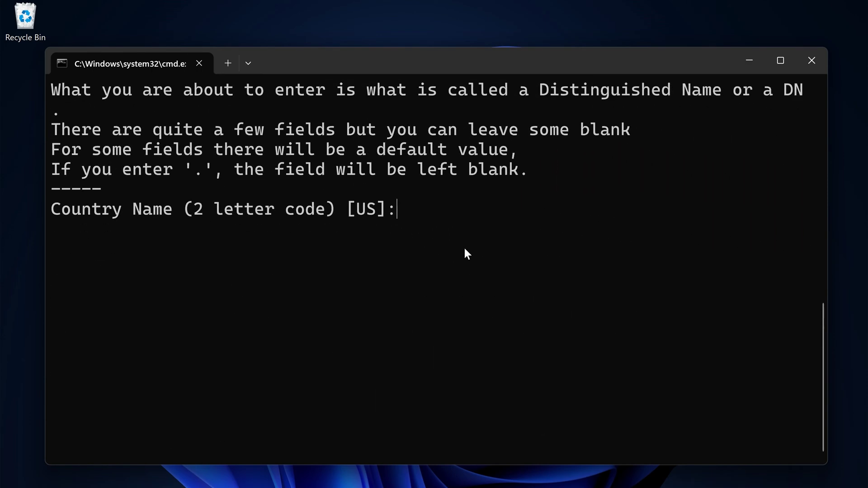
scroll(457, 210, down, 2)
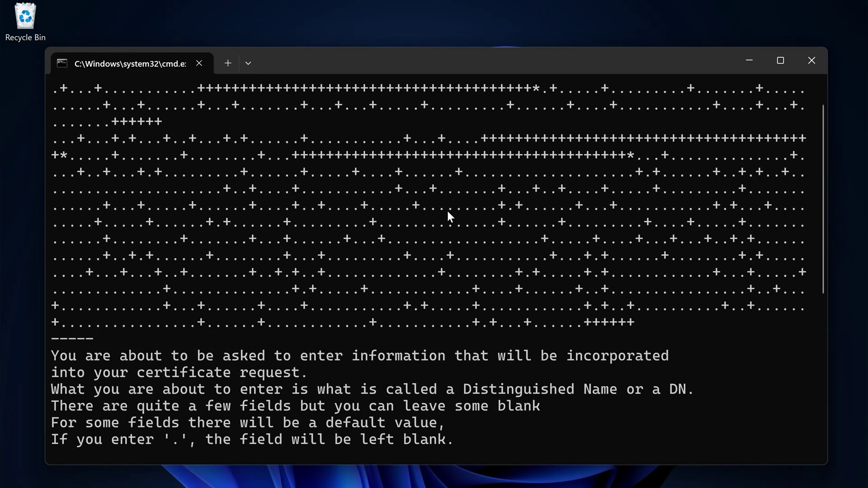
scroll(415, 227, up, 1)
scroll(416, 227, down, 1)
scroll(379, 236, up, 2)
scroll(378, 235, up, 2)
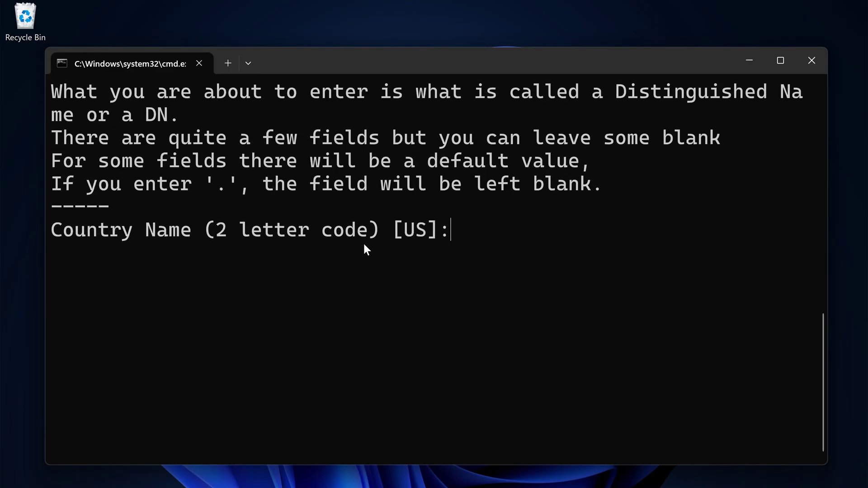
scroll(472, 266, up, 1)
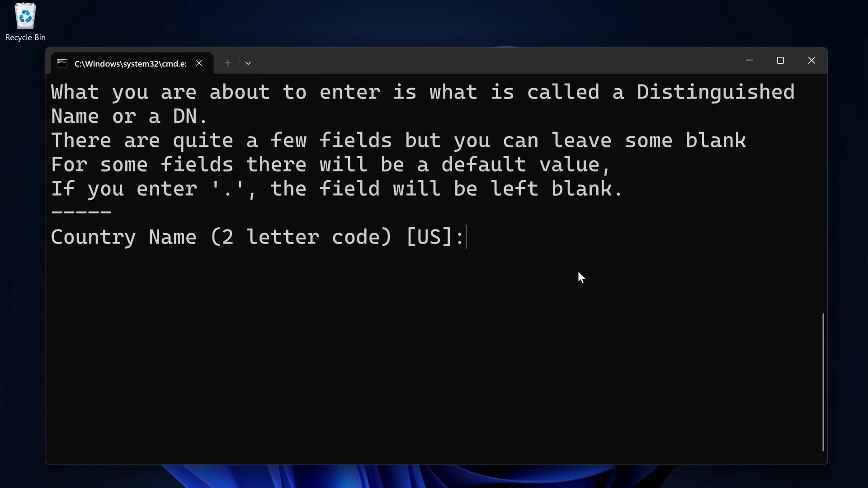
key(Return)
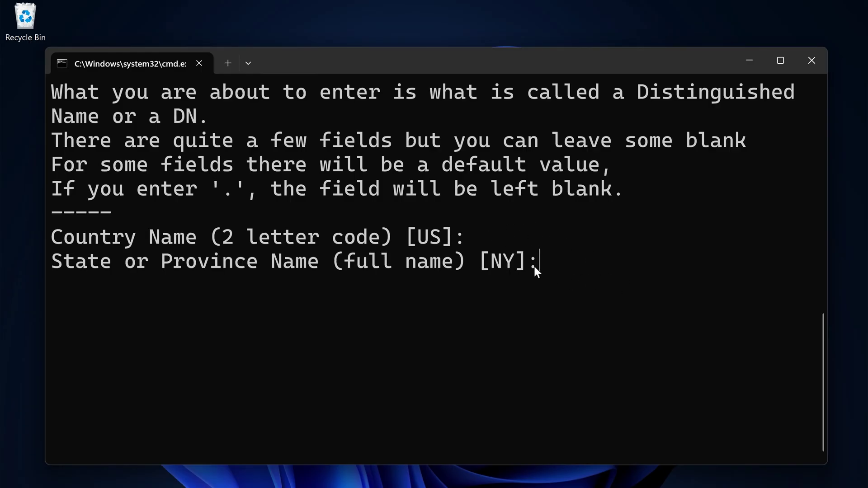
key(Return)
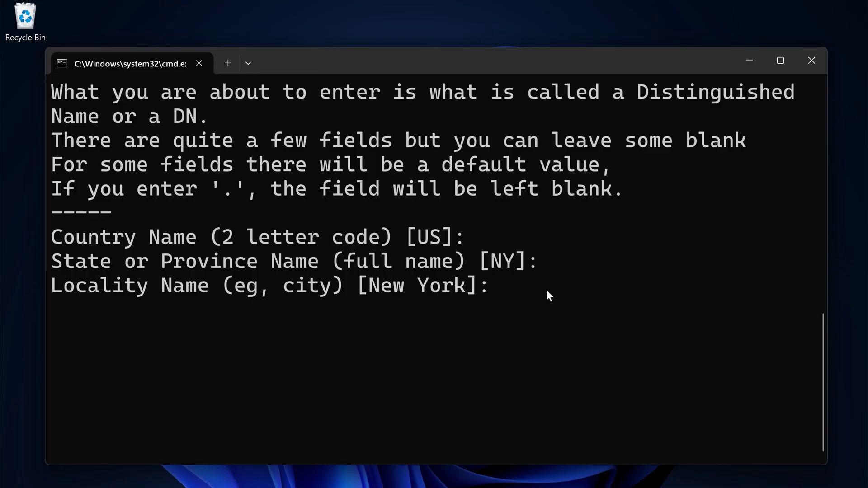
key(Return)
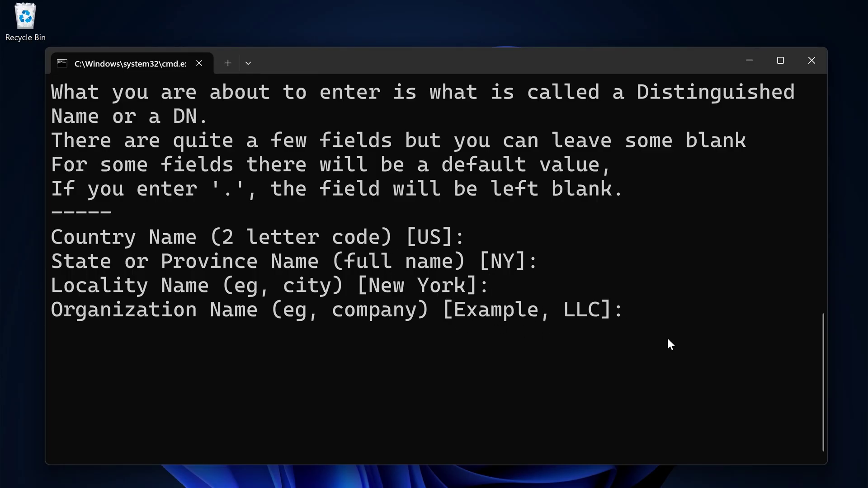
text(Codes Easy)
key(Return)
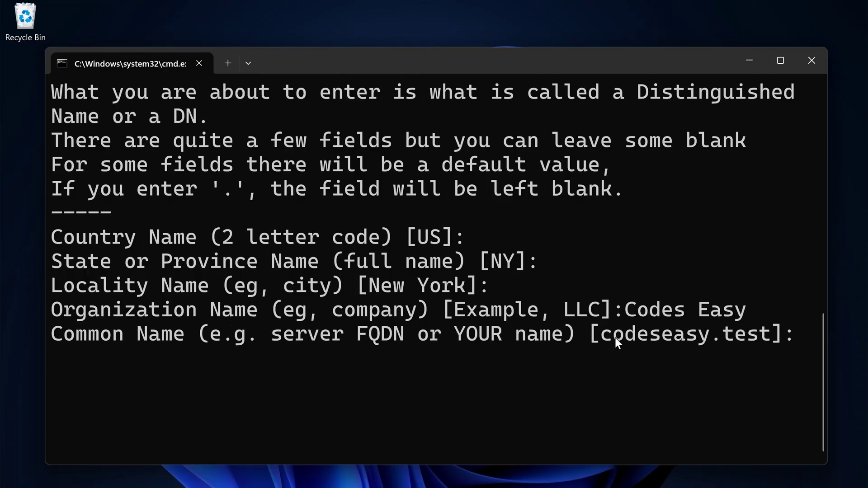
- Accept codeseasy.test as the certificate's common name, enter the contact's e-mail address and submit the certificate details
key(Return)
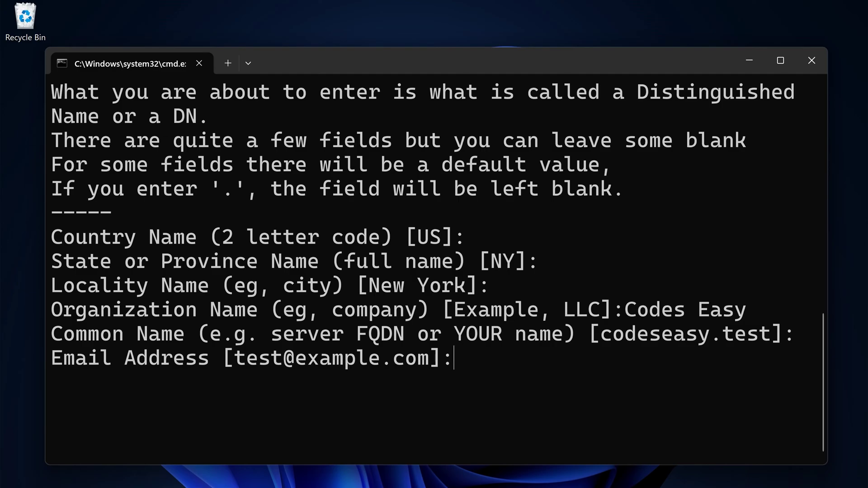
text(test@codes)
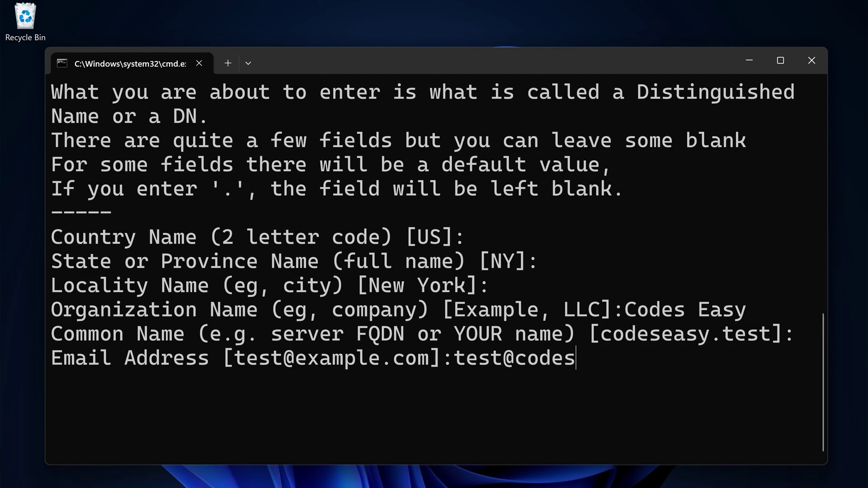
text(easy.tex)
key(BackSpace)
text(st)
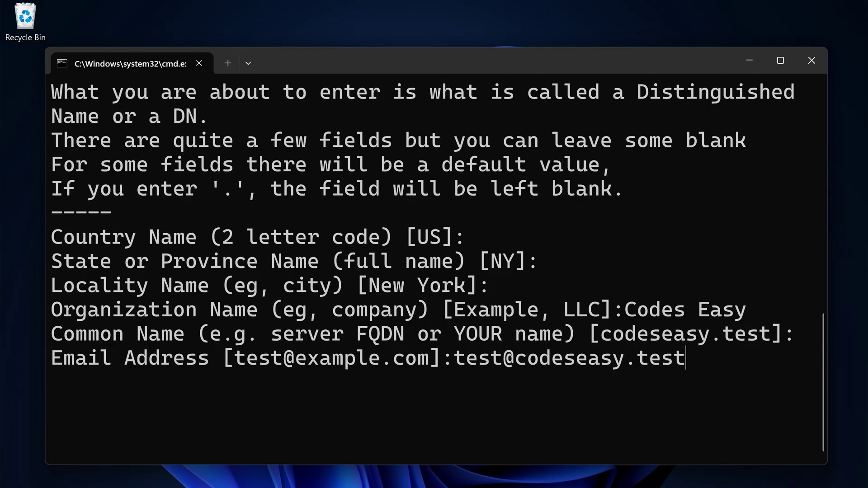
key(Return)
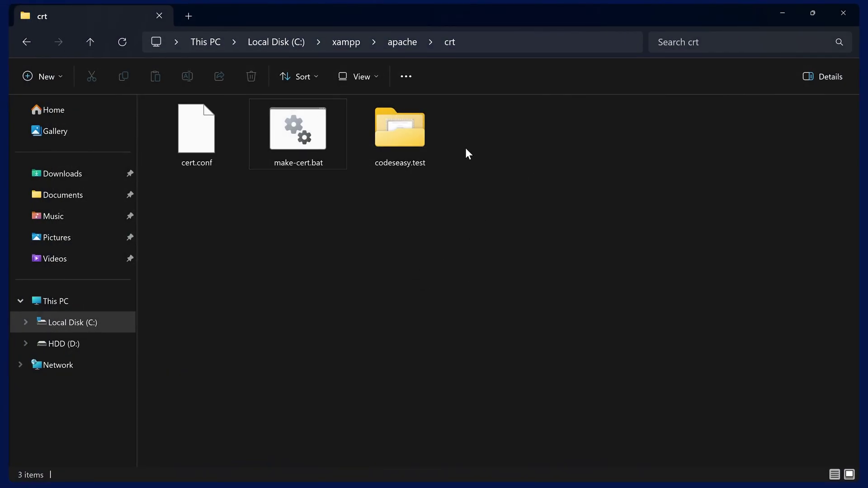
- Open the server.crt certificate from the codeseasy.test folder in C:\xampp\apache\crt
click(509, 42)
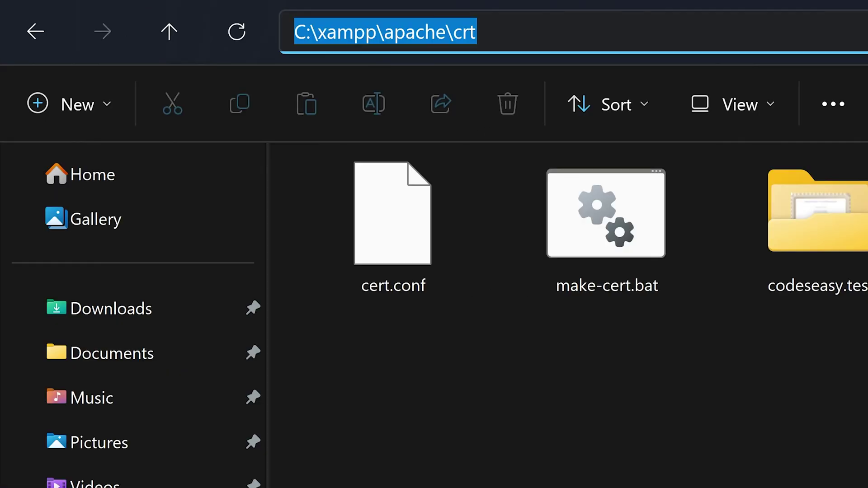
click(122, 43)
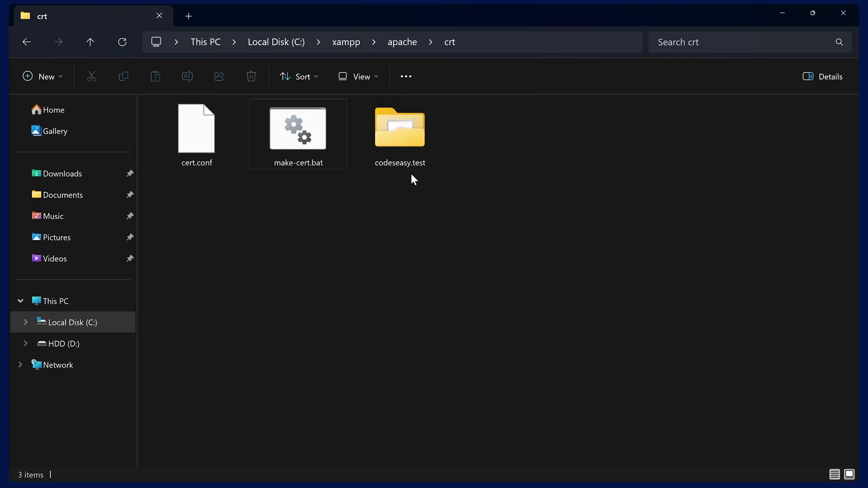
double_click(400, 139)
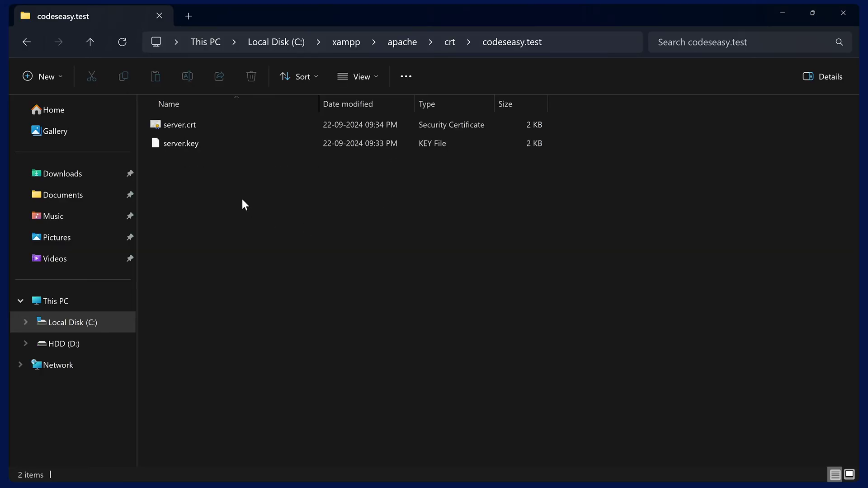
click(188, 126)
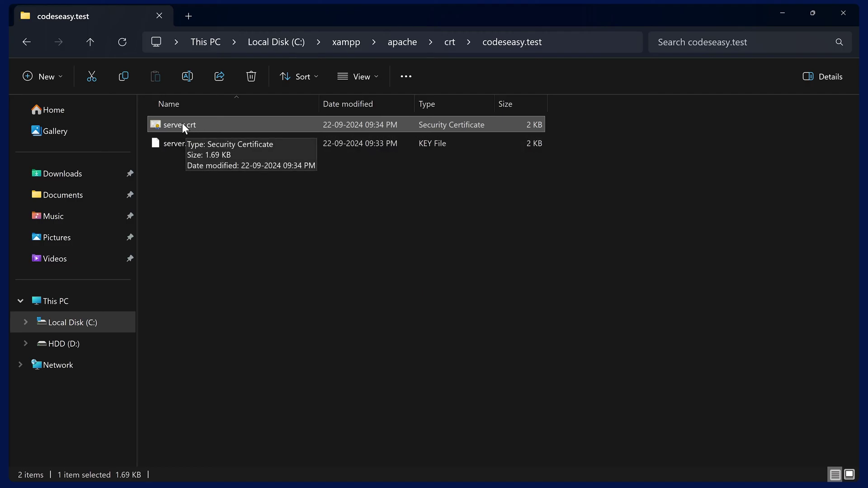
double_click(191, 123)
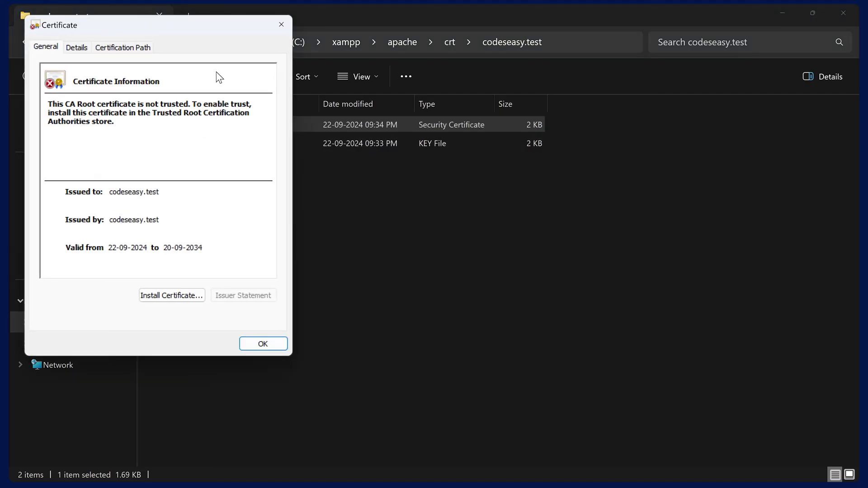
drag(197, 25, 423, 74)
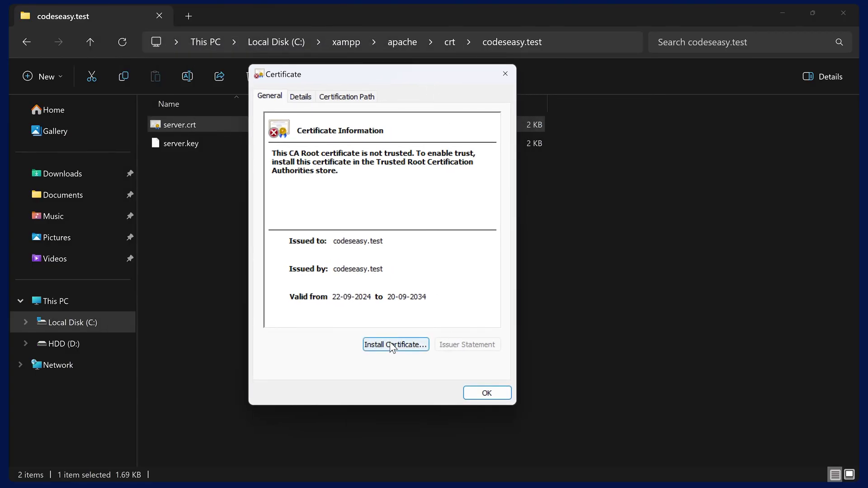
drag(398, 76, 415, 80)
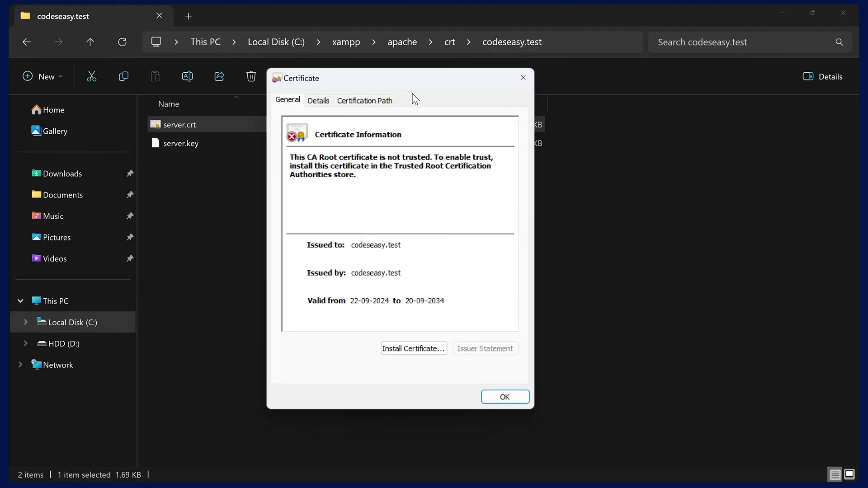
- Start installing the certificate with Local Machine as the store location
click(416, 350)
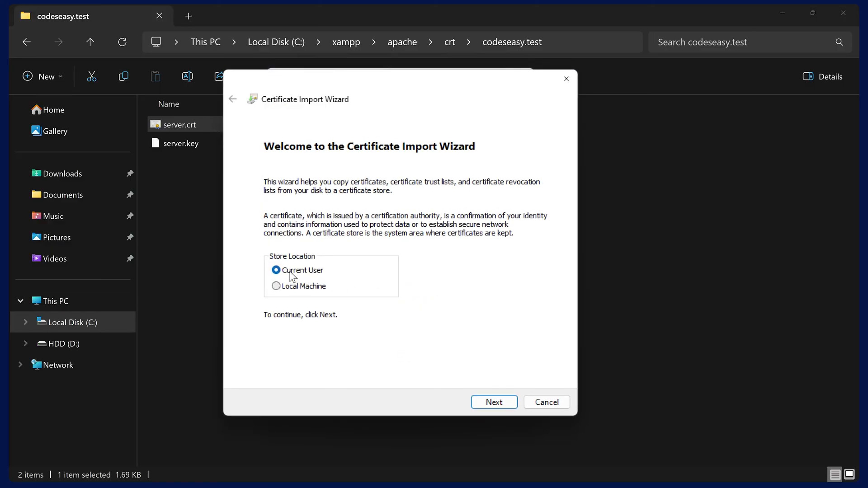
click(277, 287)
key(Return)
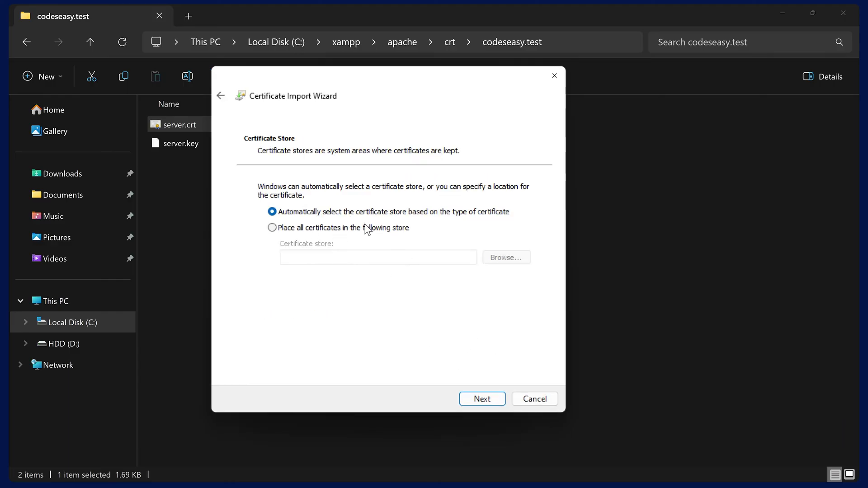
- Choose to place all certificates in the Trusted Root Certification Authorities store
click(273, 228)
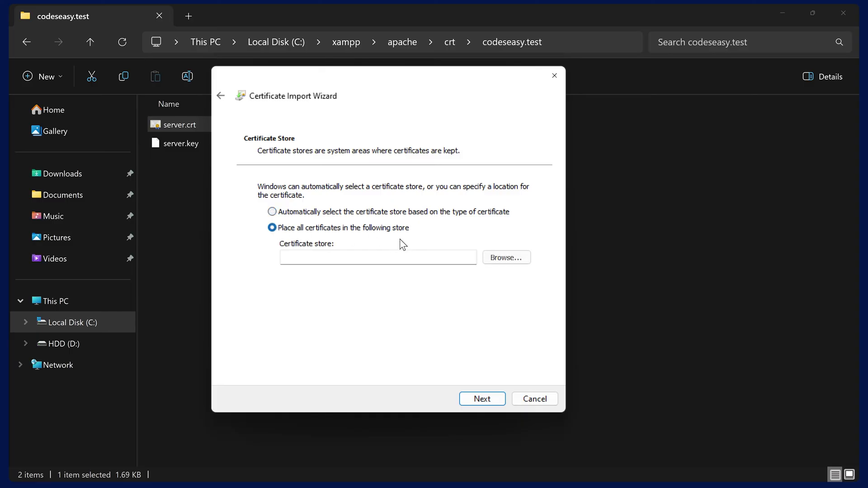
click(506, 258)
click(264, 159)
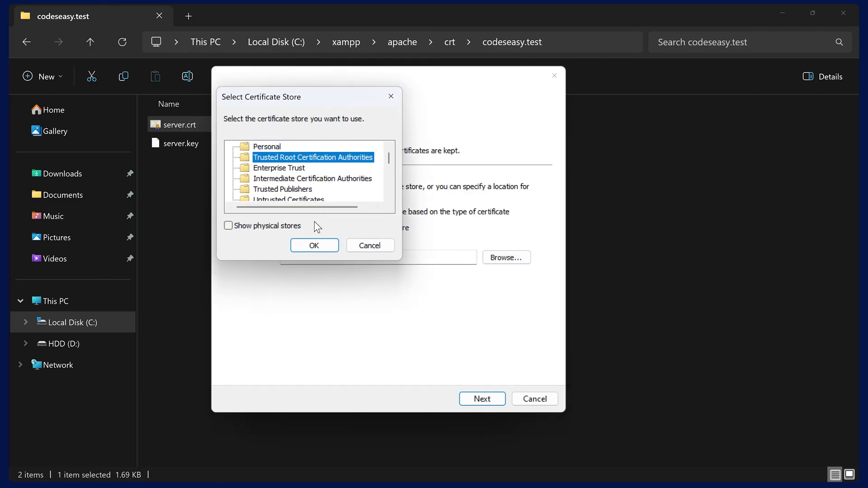
click(318, 248)
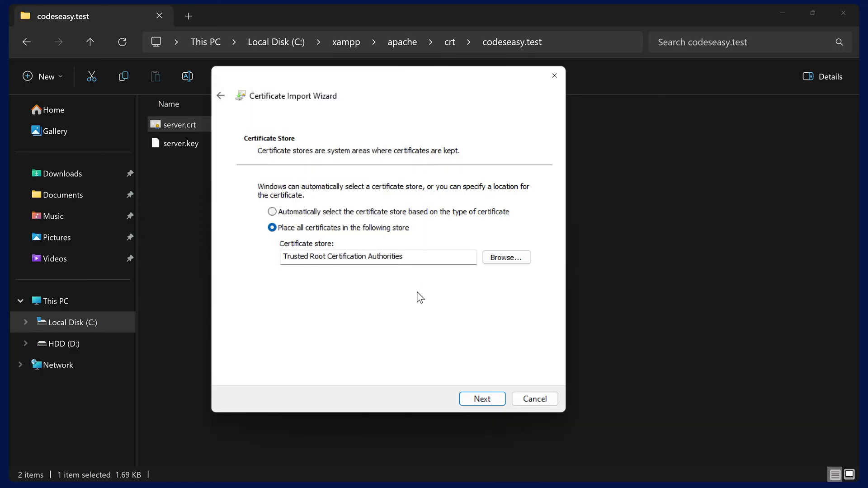
- Finish the certificate import and close the certificate window
click(490, 395)
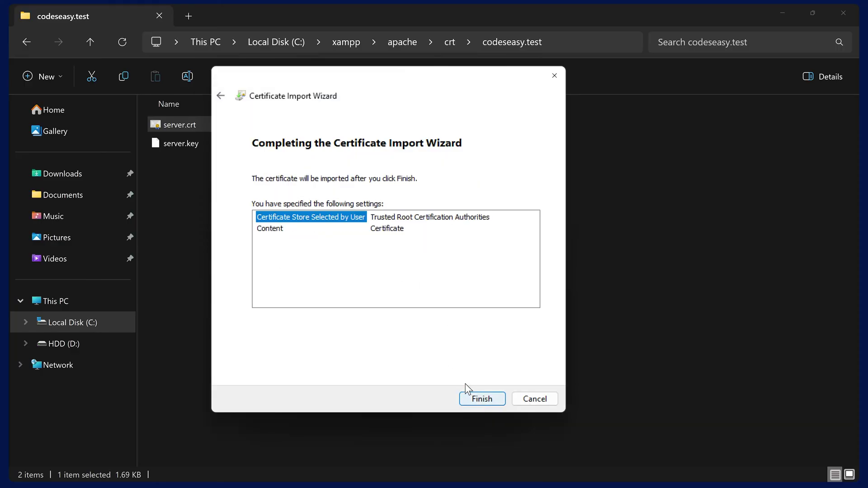
click(485, 402)
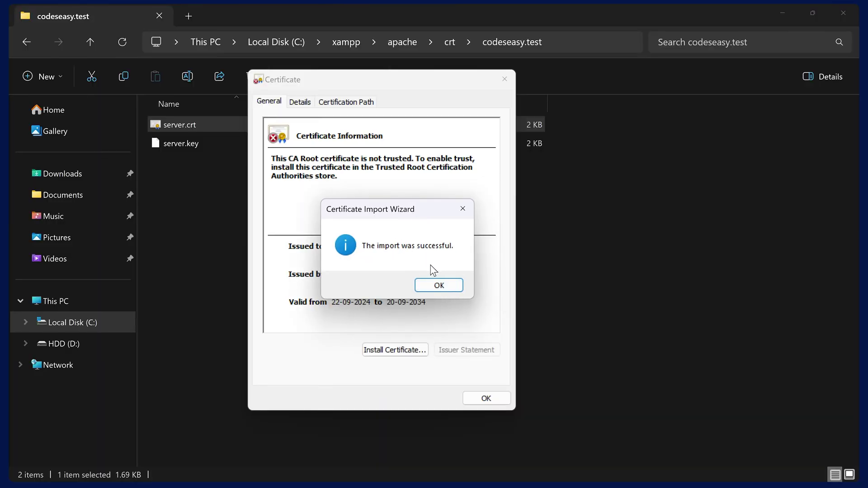
click(445, 289)
click(486, 399)
click(469, 283)
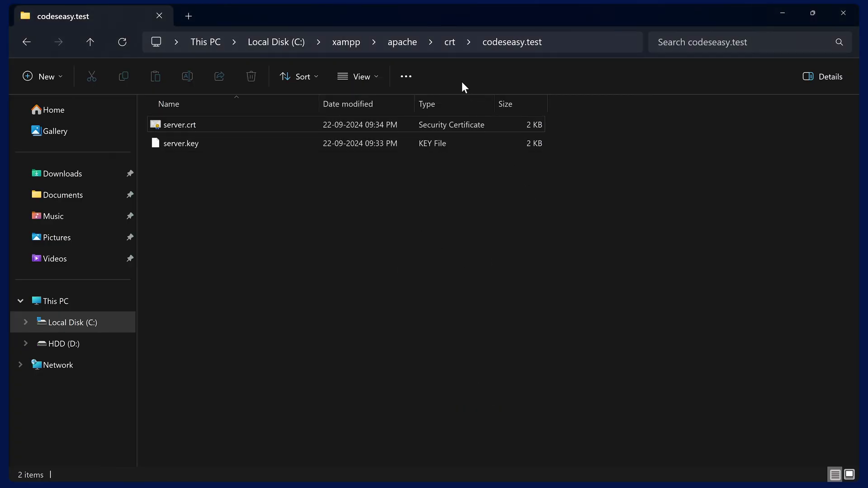
- Open httpd-vhosts.conf from C:\xampp\apache\conf\extra for editing in Notepad
click(449, 42)
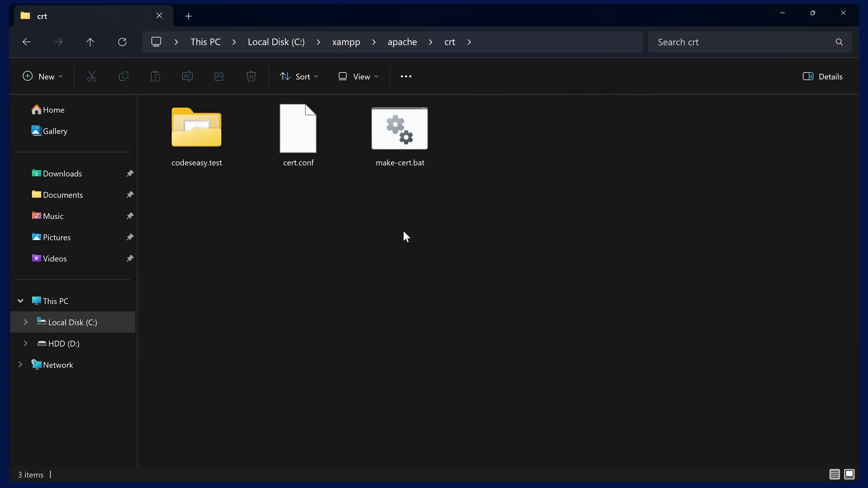
click(401, 43)
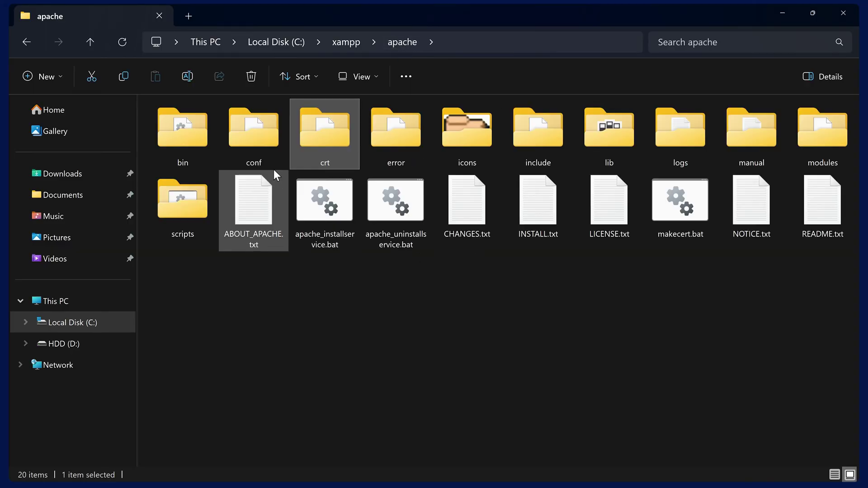
double_click(256, 143)
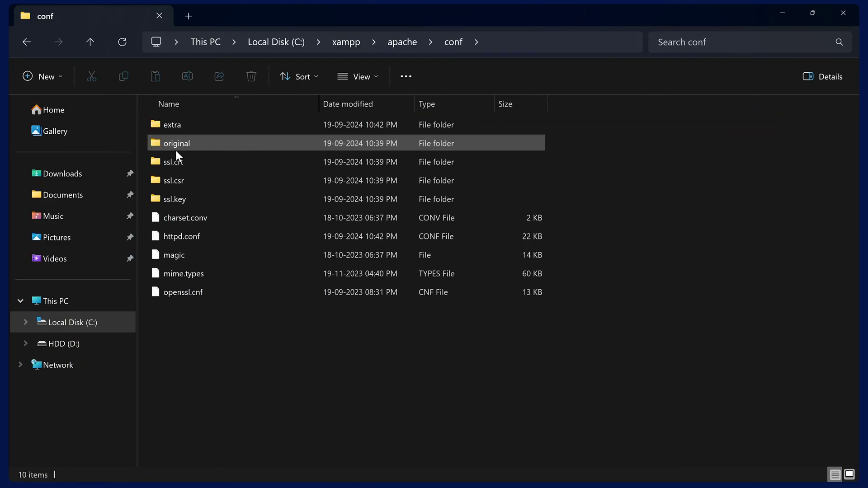
double_click(184, 127)
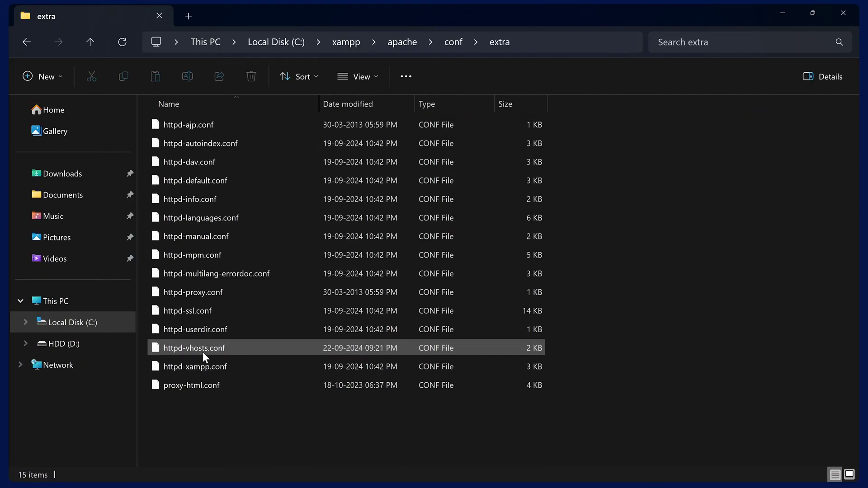
click(183, 349)
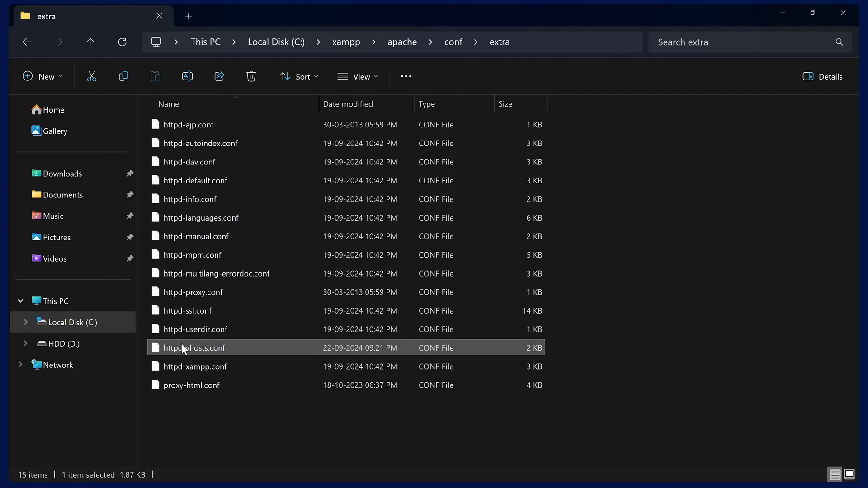
right_click(205, 348)
click(284, 308)
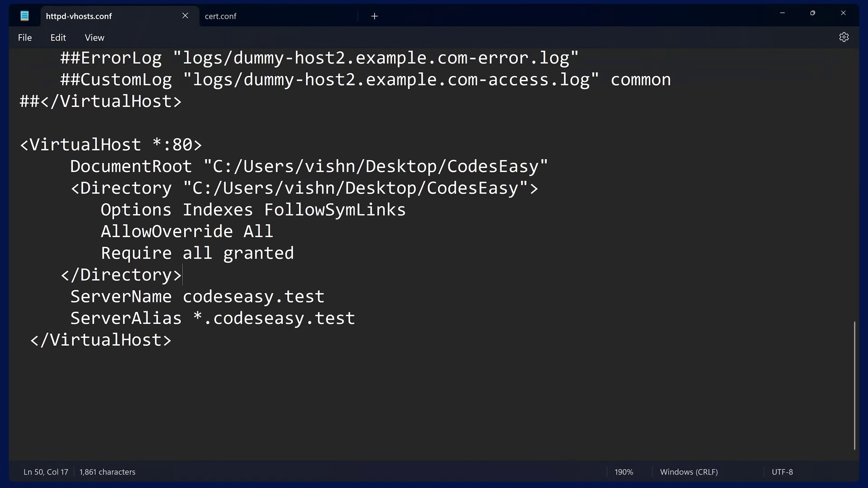
- Replace the VirtualHost *:80 block with a *:443 block for codeseasy.test, with SSLEngine on and certificate files crt/codeseasy.test/server.crt and server.key
drag(240, 386, 9, 193)
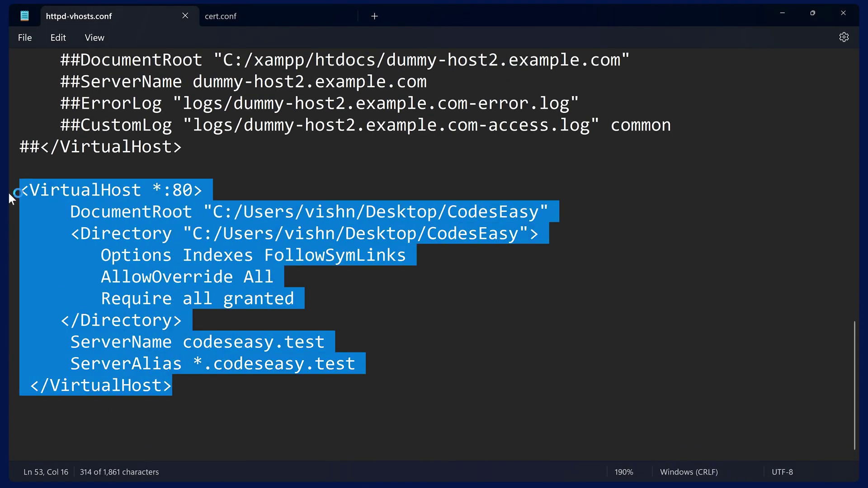
double_click(183, 194)
drag(182, 397, 9, 191)
drag(457, 390, 9, 173)
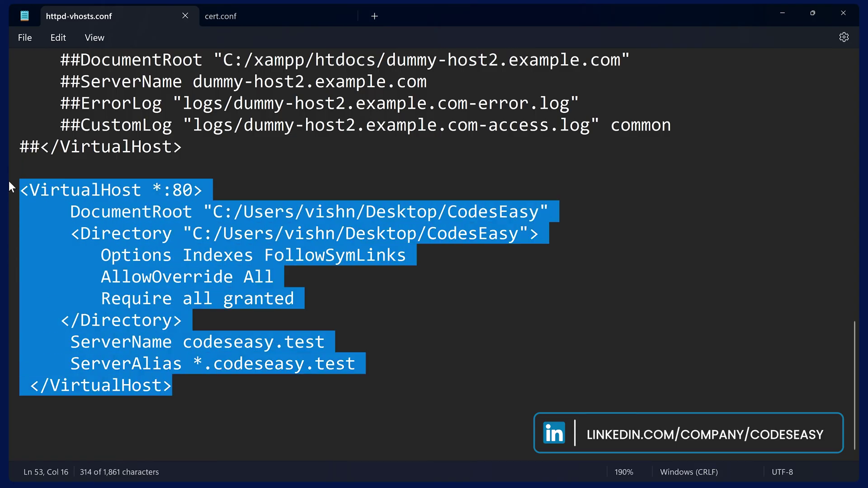
double_click(180, 191)
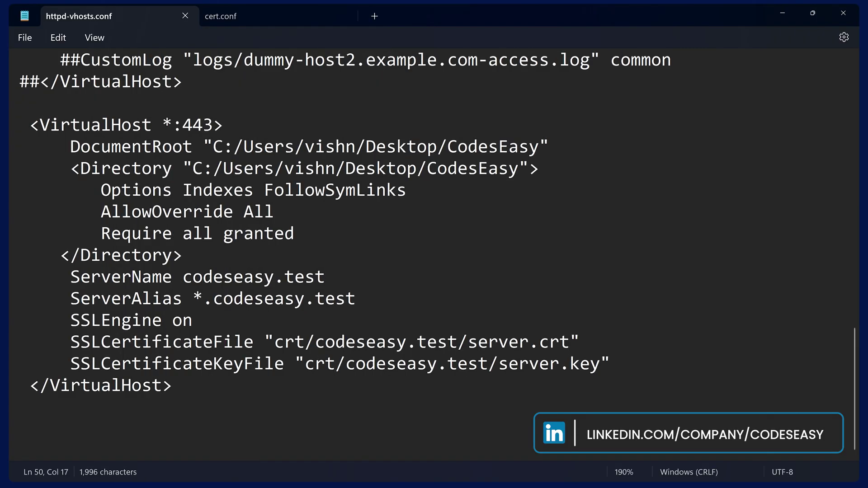
- Examine the port, SSLEngine and certificate file lines of the VirtualHost *:443 block in httpd-vhosts.conf
drag(21, 406, 9, 123)
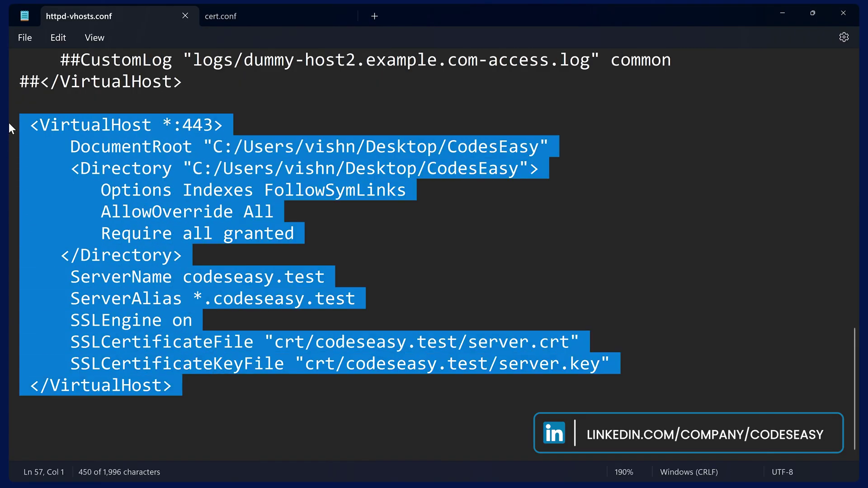
double_click(199, 125)
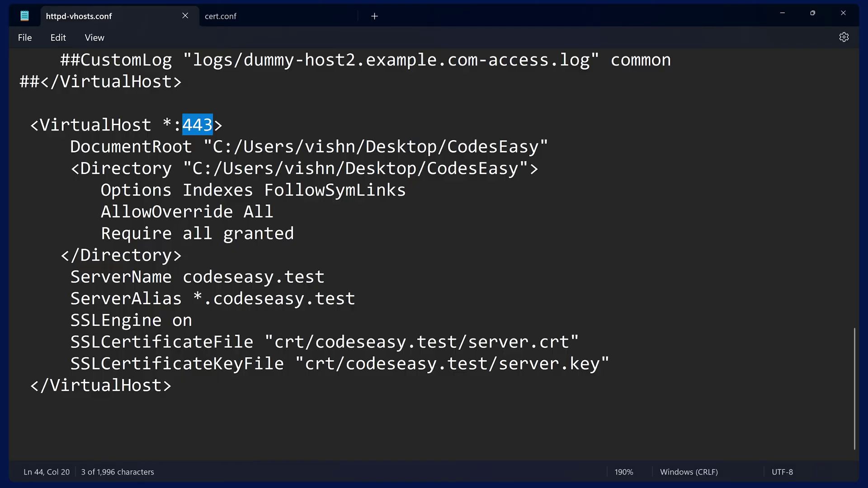
drag(70, 320, 621, 361)
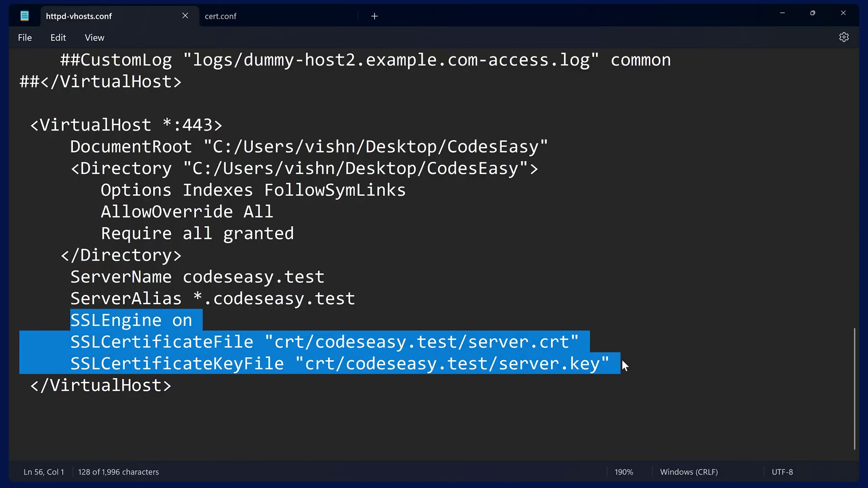
drag(69, 320, 622, 365)
drag(162, 125, 216, 122)
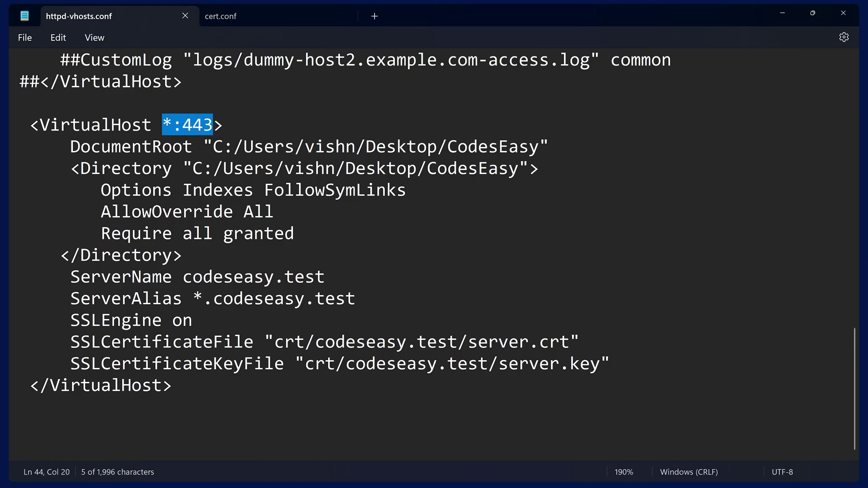
click(187, 388)
drag(187, 387, 50, 136)
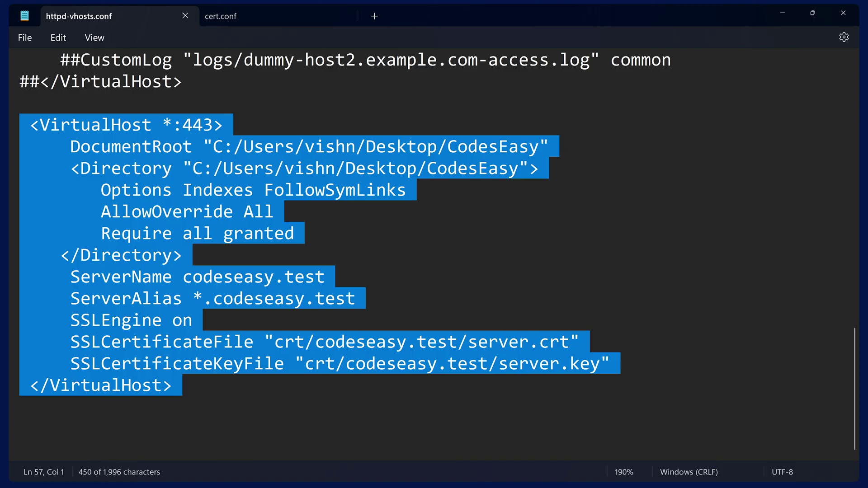
scroll(434, 253, up, 2)
drag(40, 211, 15, 90)
click(20, 233)
scroll(434, 253, down, 2)
click(215, 401)
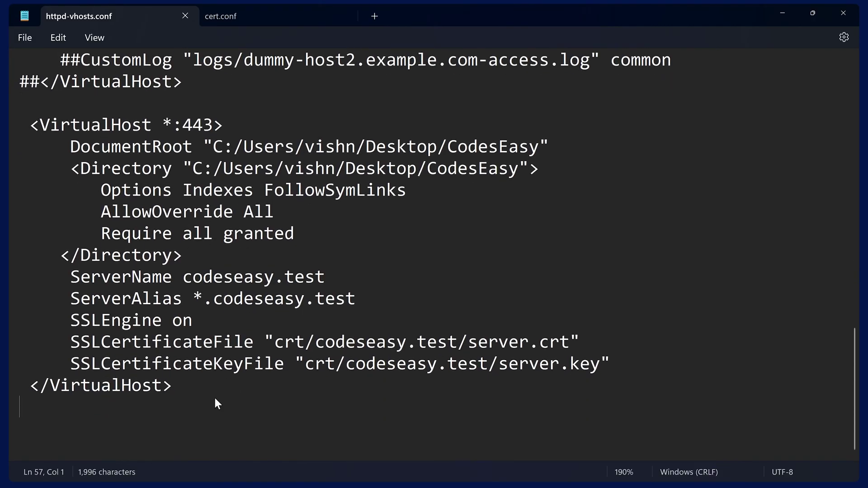
drag(183, 391, 9, 129)
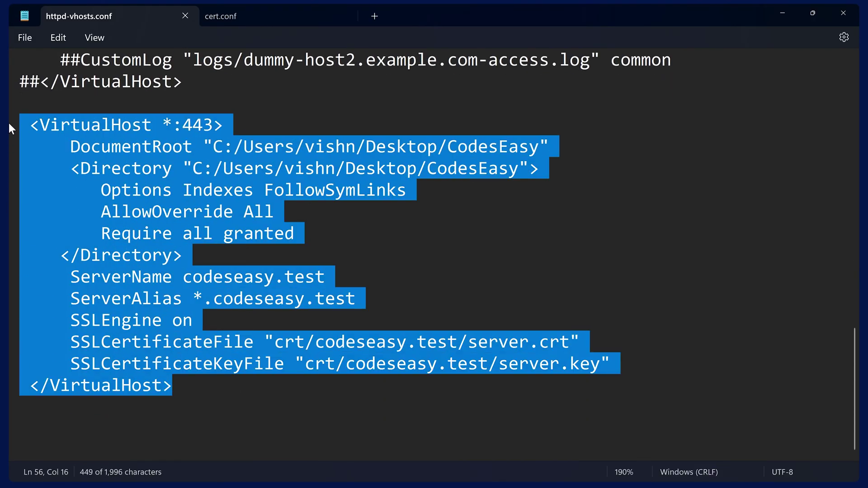
- Examine the DocumentRoot, Directory and SSL certificate file paths in the VirtualHost *:443 block of httpd-vhosts.conf
click(397, 297)
drag(397, 297, 333, 283)
click(363, 278)
drag(213, 146, 539, 157)
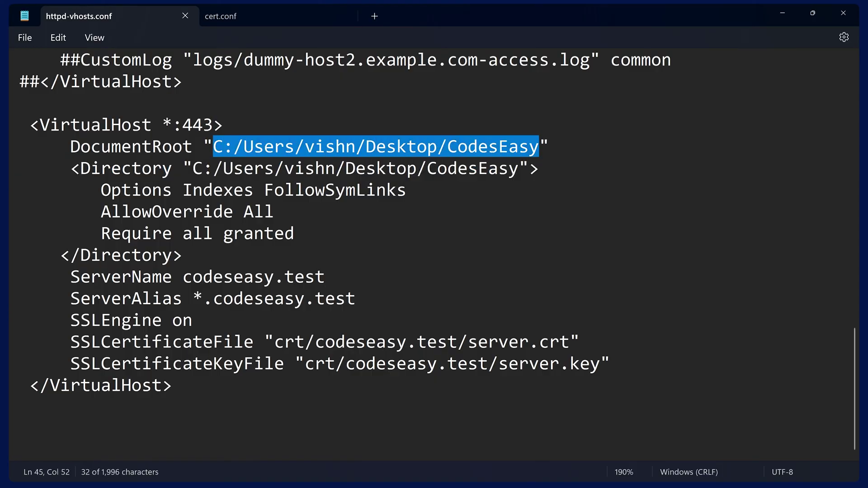
drag(193, 169, 515, 172)
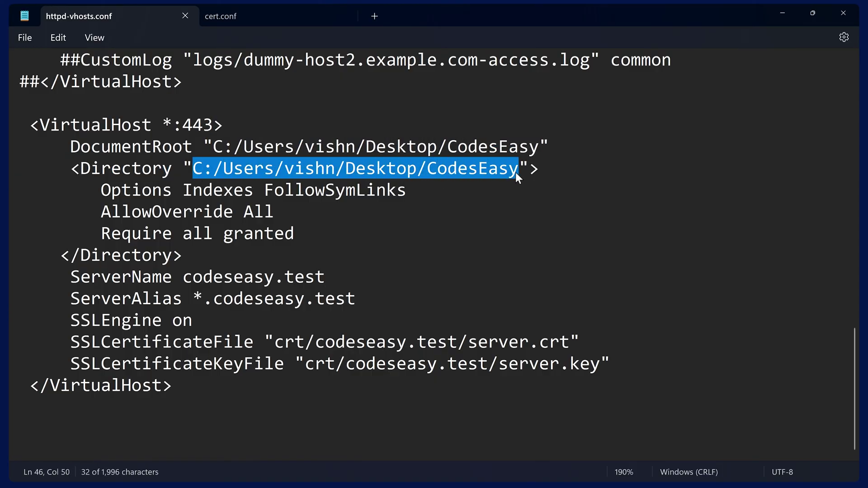
click(254, 147)
drag(60, 342, 454, 343)
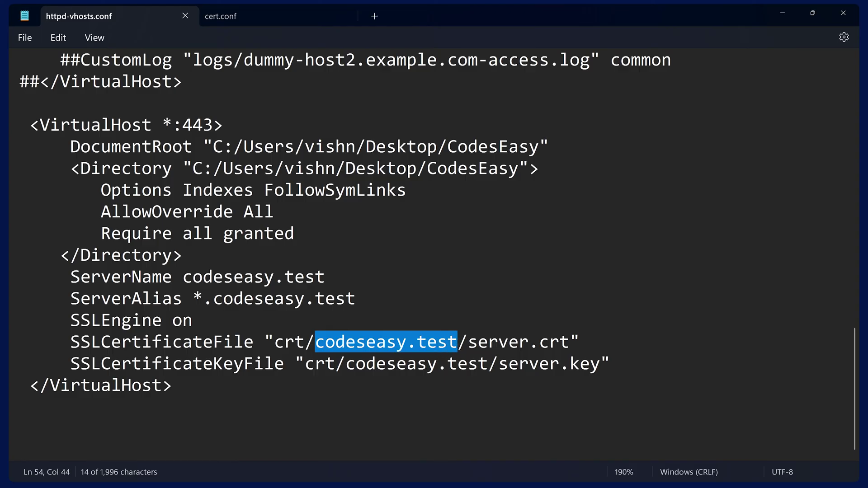
drag(468, 343, 571, 348)
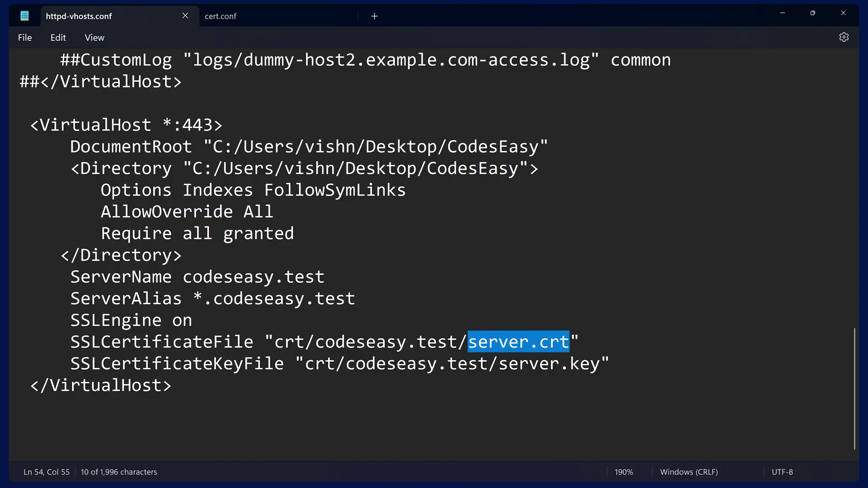
drag(498, 364, 604, 371)
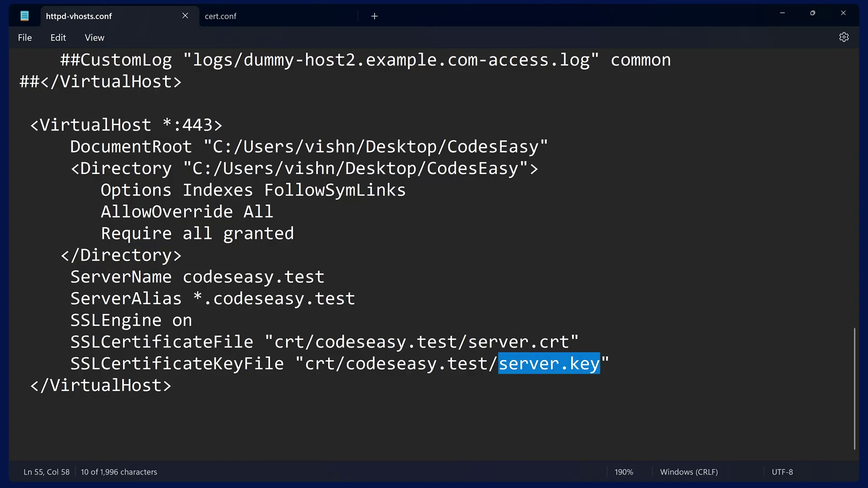
drag(273, 343, 608, 363)
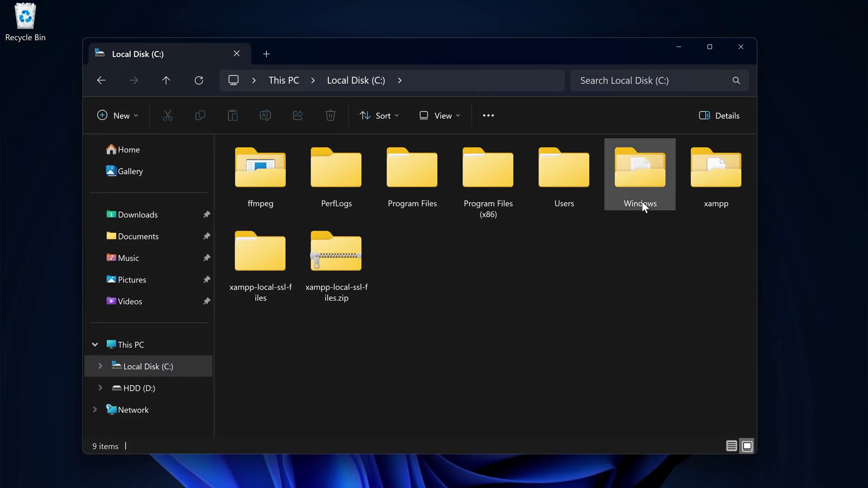
- In File Explorer, open the folder C:\xampp\apache\crt\codeseasy.test holding the server certificate and key files
click(719, 193)
double_click(716, 189)
double_click(334, 192)
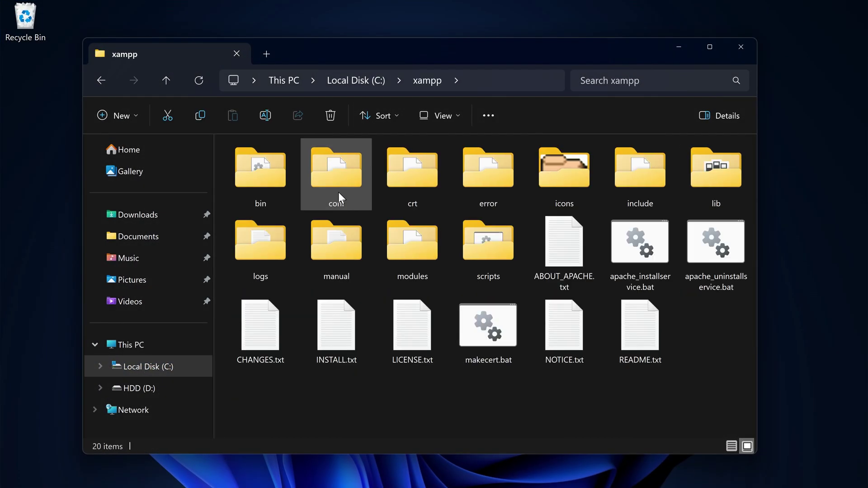
click(421, 187)
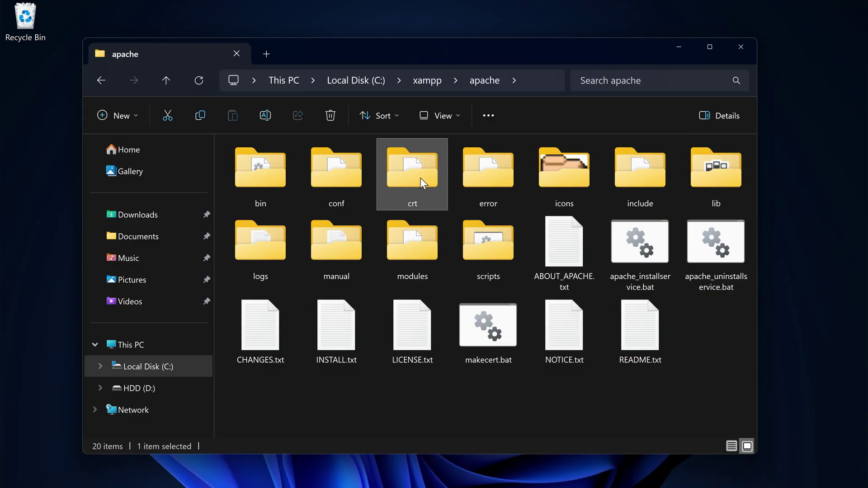
double_click(419, 177)
click(268, 184)
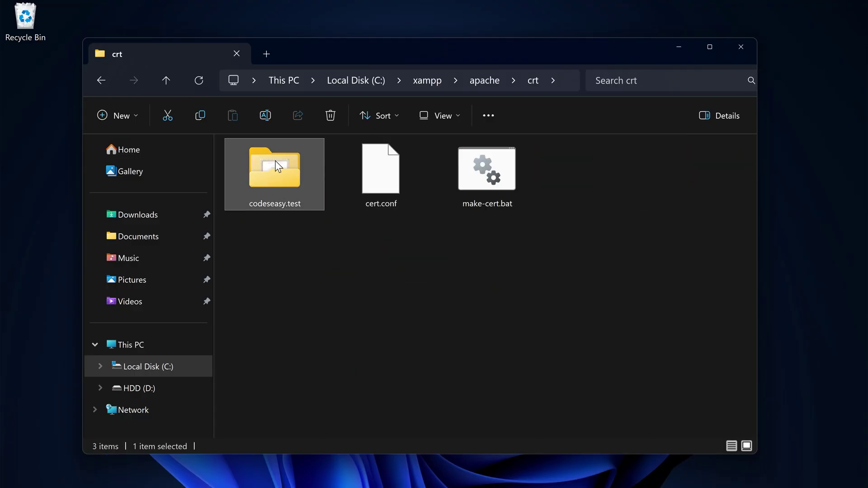
double_click(273, 176)
drag(283, 224, 268, 158)
click(330, 291)
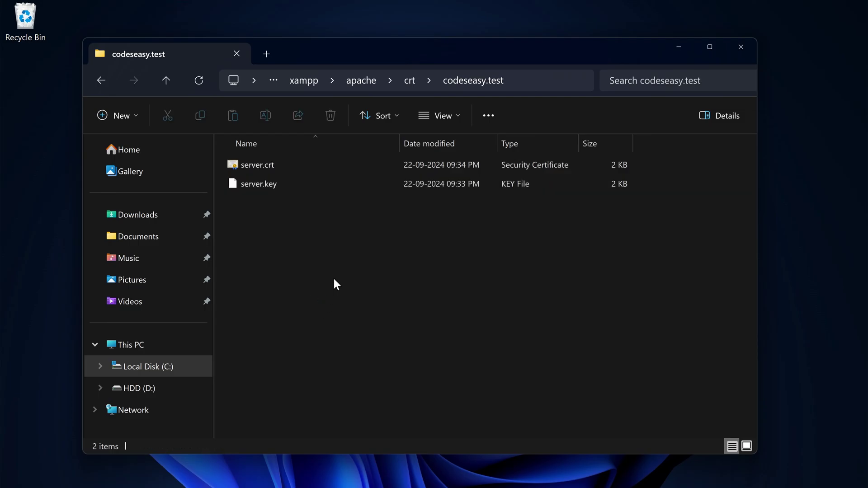
- Show the codeseasy.test folder's full path and examine its part relative to the apache folder
click(520, 80)
click(379, 81)
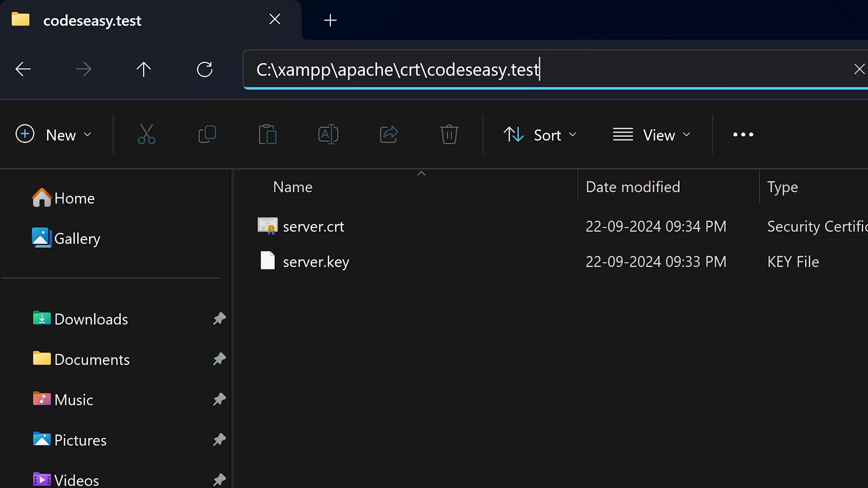
key(ctrl+shift+Left)
key(ctrl+shift+Left)
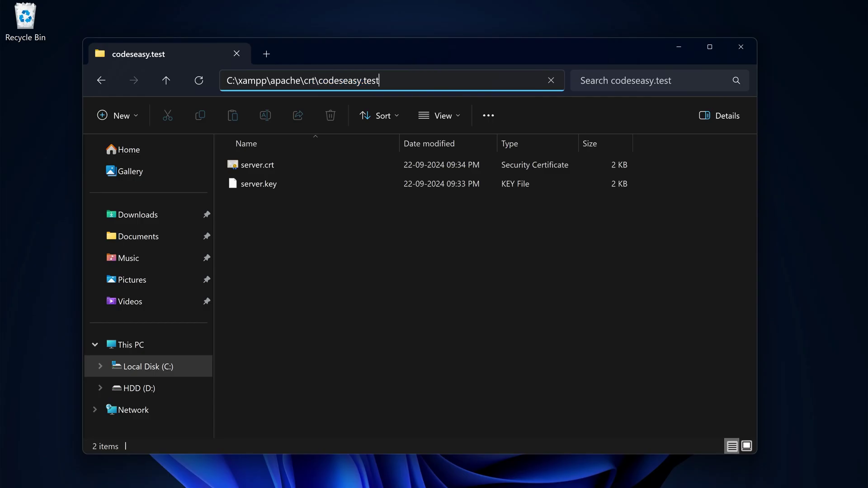
key(End)
drag(301, 81, 379, 81)
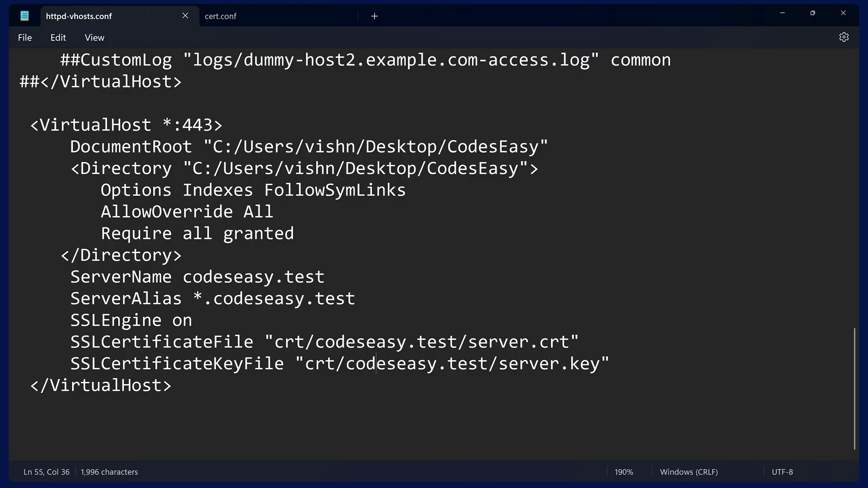
- Back in Notepad, check the SSLCertificateFile and SSLCertificateKeyFile paths against the crt/codeseasy.test folder
drag(275, 342, 568, 343)
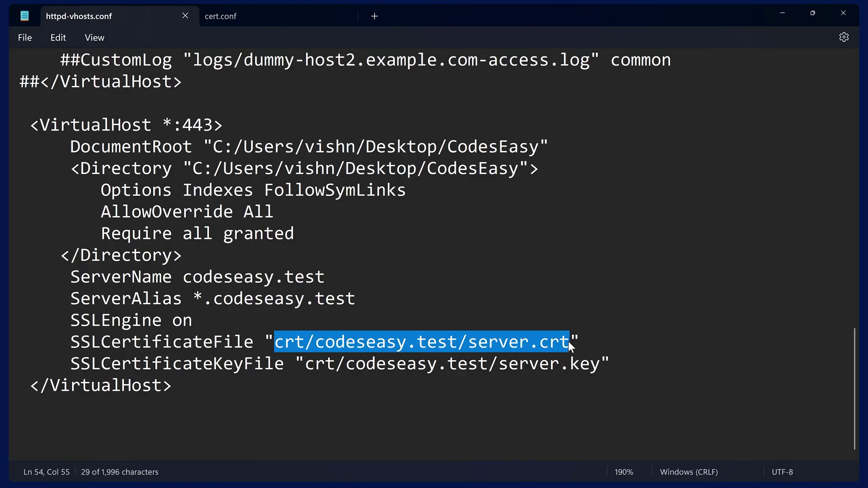
click(482, 312)
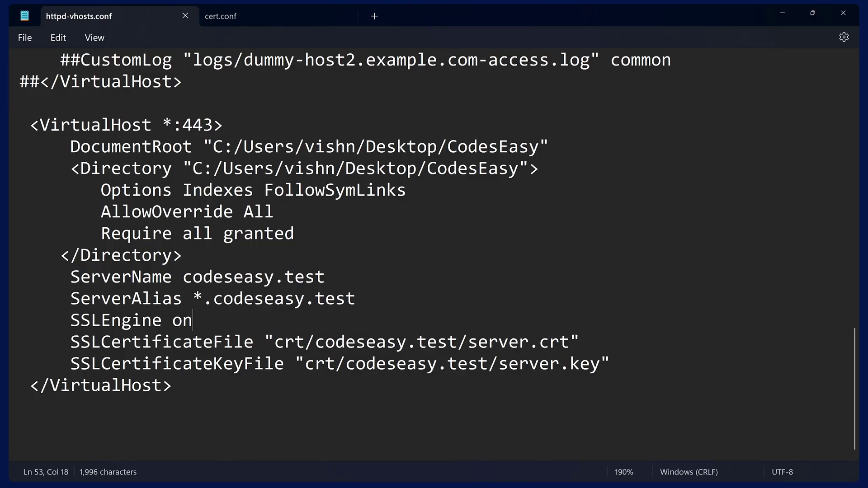
drag(274, 343, 573, 346)
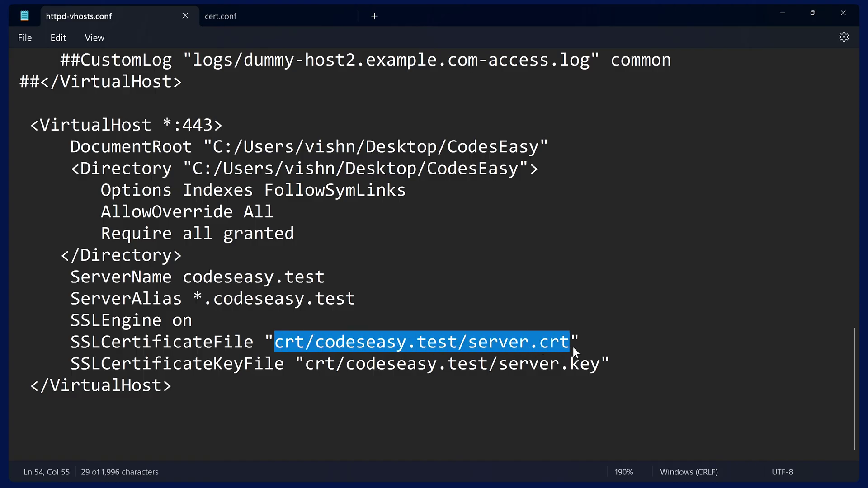
drag(305, 364, 562, 365)
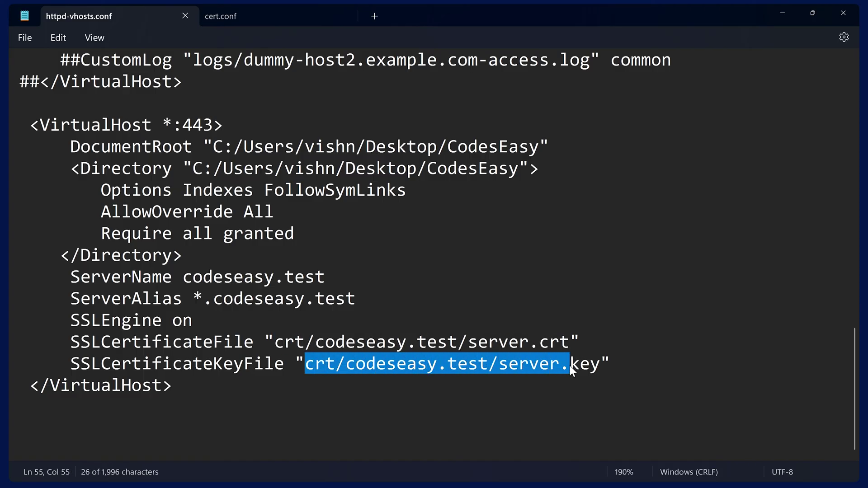
drag(221, 401, 10, 124)
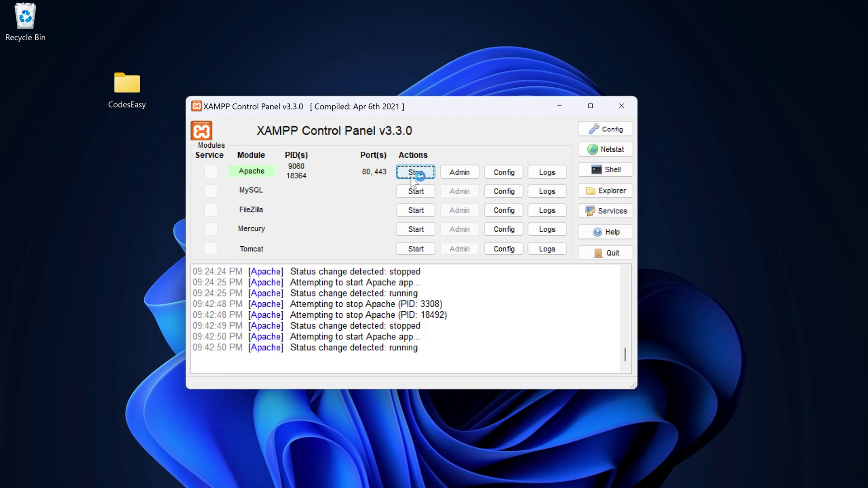
- Restart the Apache module in the XAMPP Control Panel
click(416, 173)
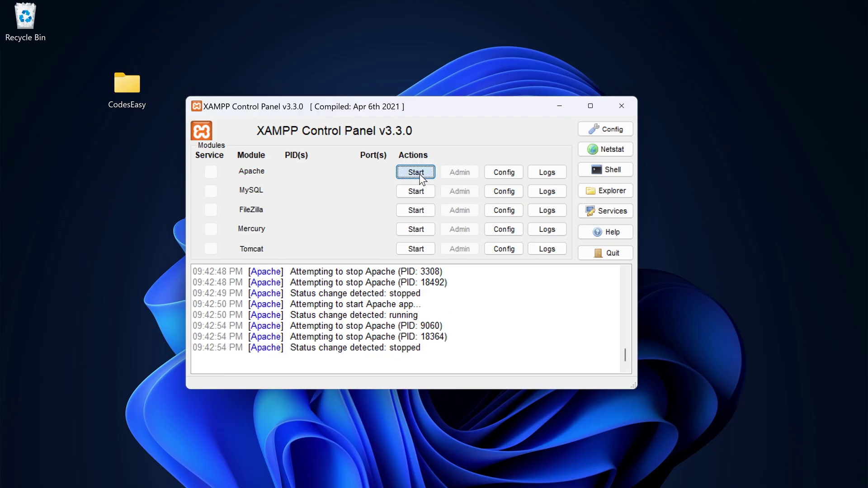
click(416, 172)
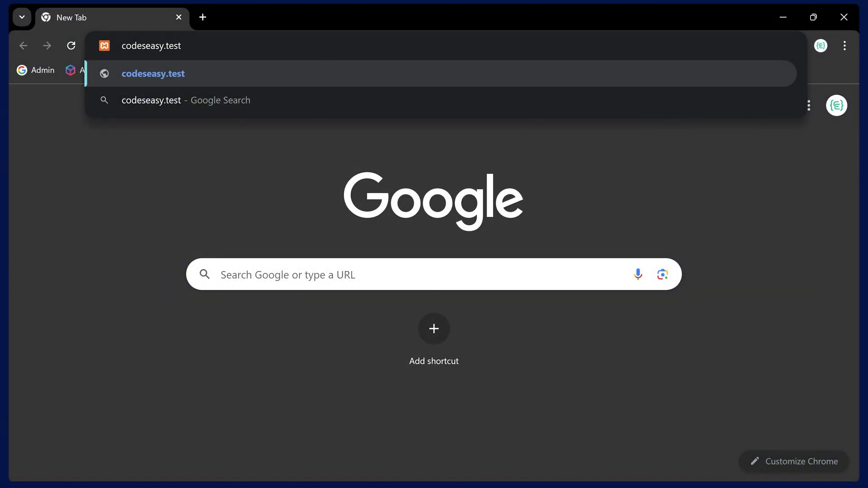
- Switch to Chrome, load codeseasy.test and reduce the page zoom to 90%
key(shift+Left)
key(shift+Left)
key(shift+Left)
key(shift+Left)
key(shift+Left)
key(shift+Left)
key(shift+Left)
key(shift+Left)
key(shift+Left)
key(shift+Left)
key(shift+Left)
key(shift+Left)
key(shift+Left)
key(shift+Left)
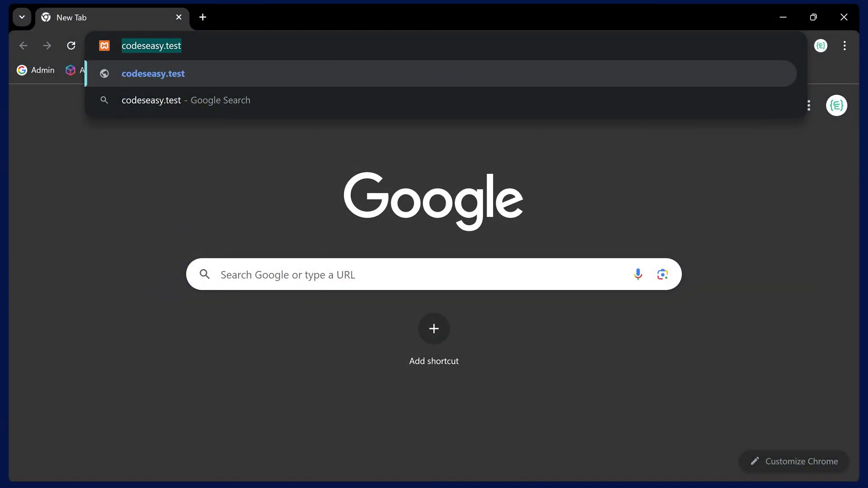
key(Right)
key(Return)
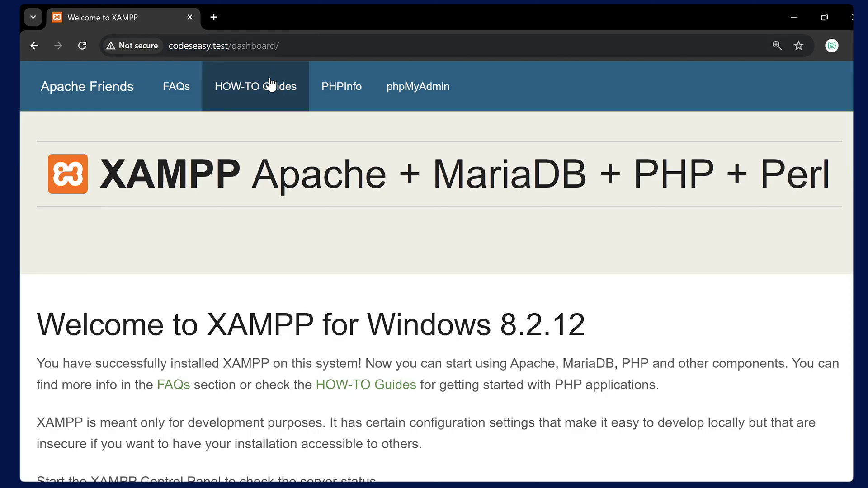
key(ctrl+minus)
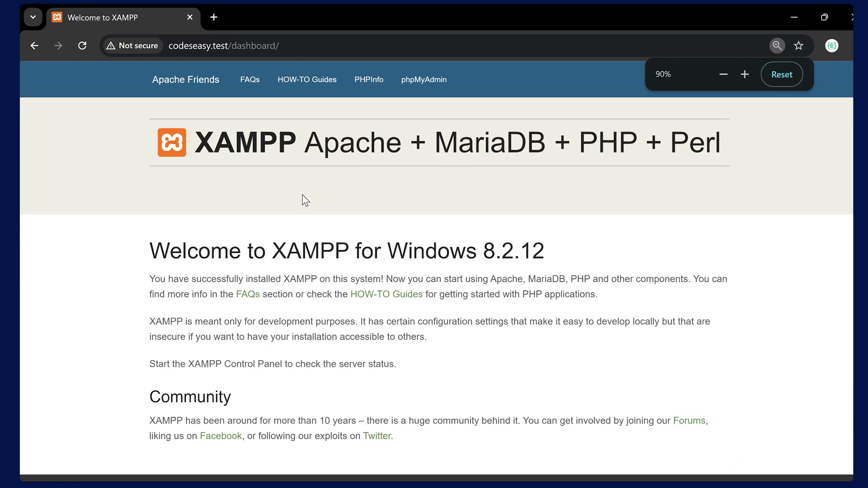
click(225, 45)
click(354, 222)
key(ctrl+l)
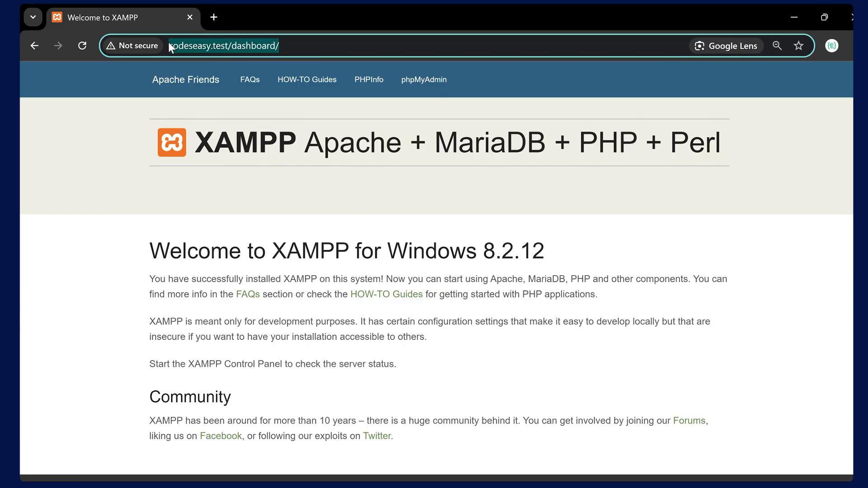
key(Home)
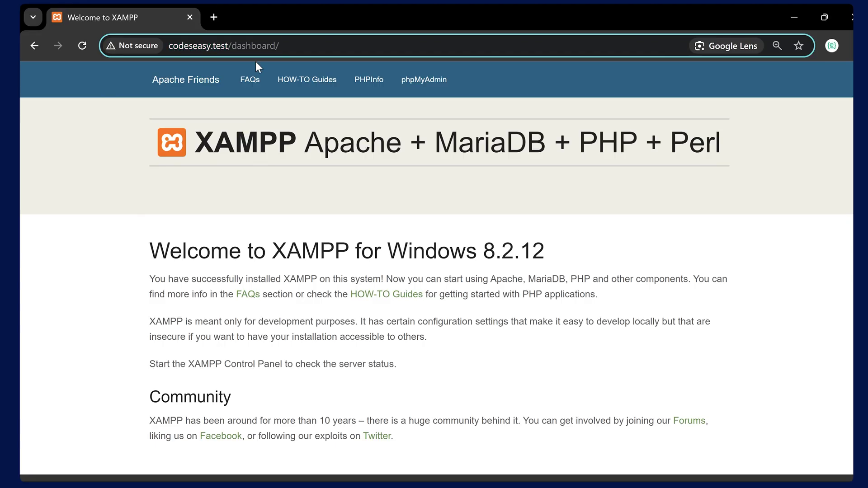
text(https://)
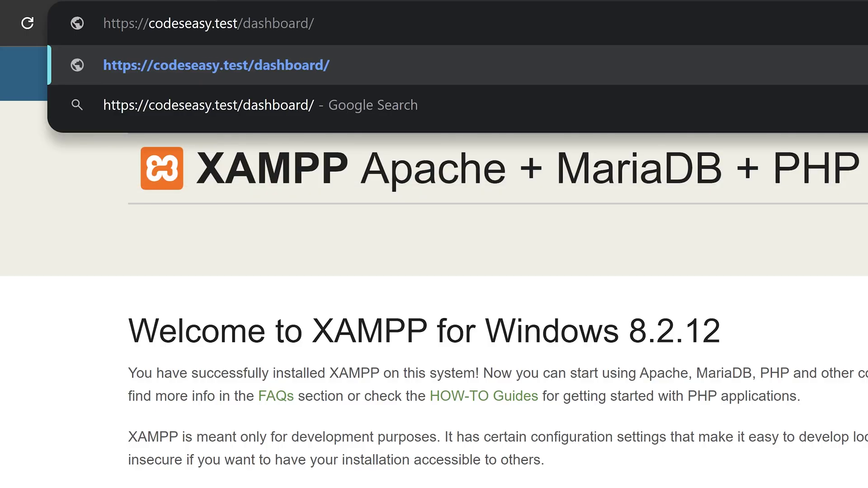
key(ctrl+Right)
key(shift+End)
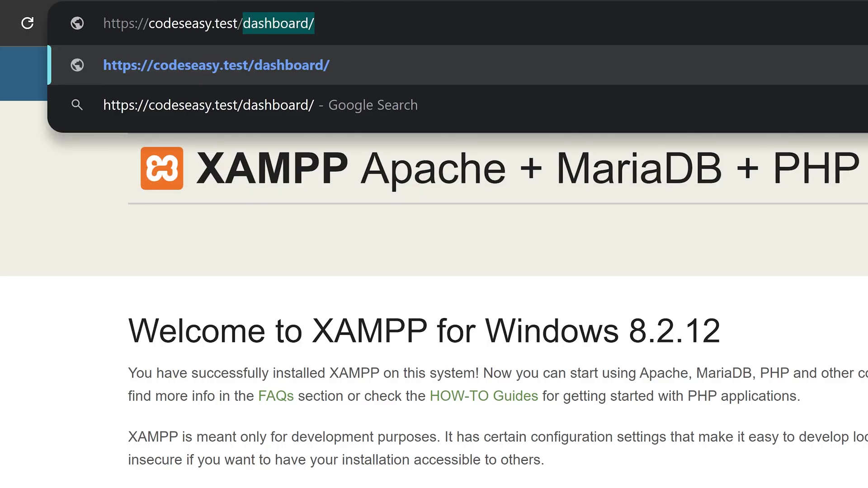
key(BackSpace)
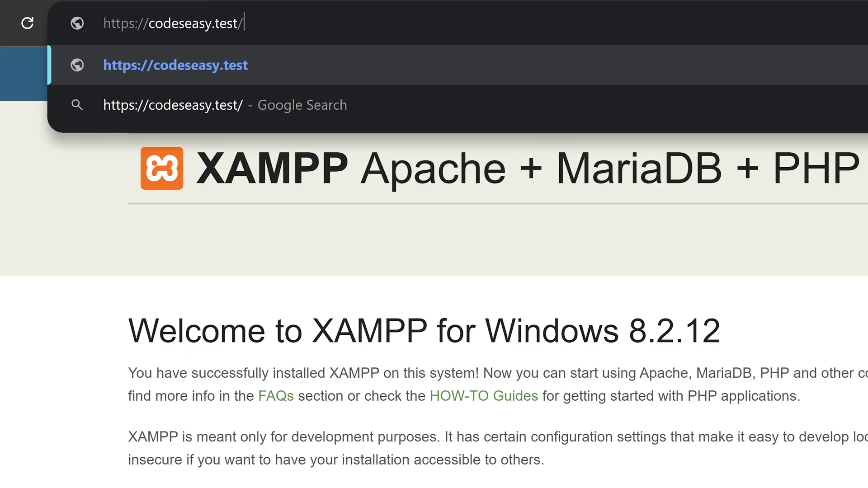
key(Return)
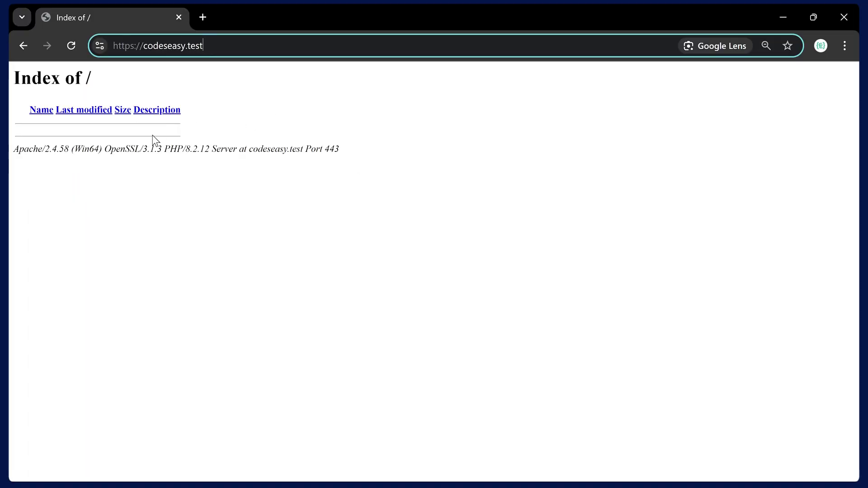
scroll(153, 135, up, 5)
click(312, 118)
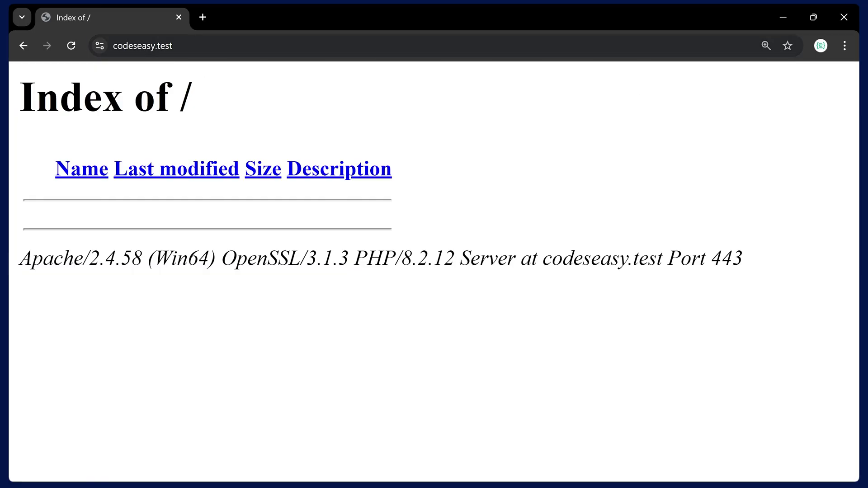
- Examine the full address of the loaded codeseasy.test page, including its https protocol
key(ctrl+l)
key(End)
key(ctrl+a)
key(End)
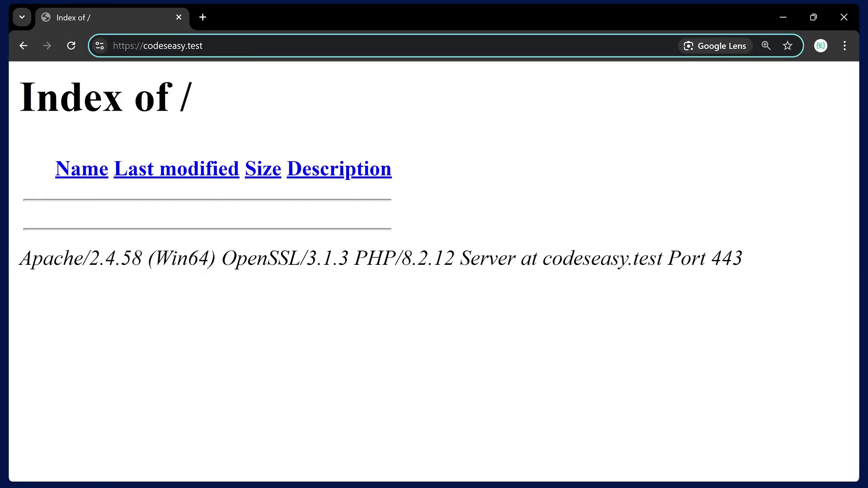
key(Escape)
key(ctrl+l)
key(End)
key(ctrl+a)
key(End)
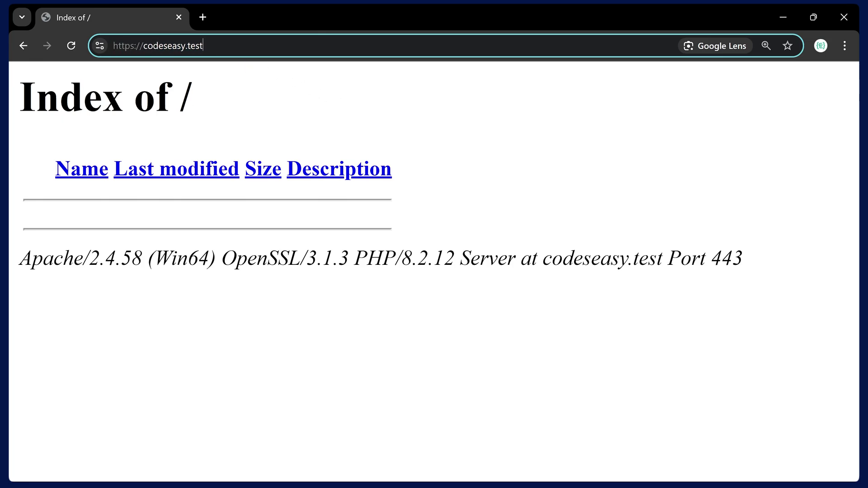
key(ctrl+a)
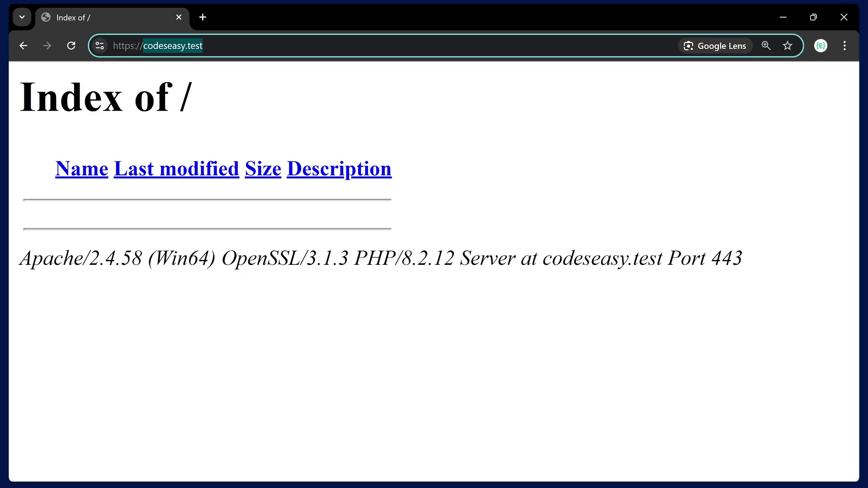
key(Left)
key(Left)
key(Left)
key(Left)
key(shift+Left)
key(shift+Left)
key(shift+Right)
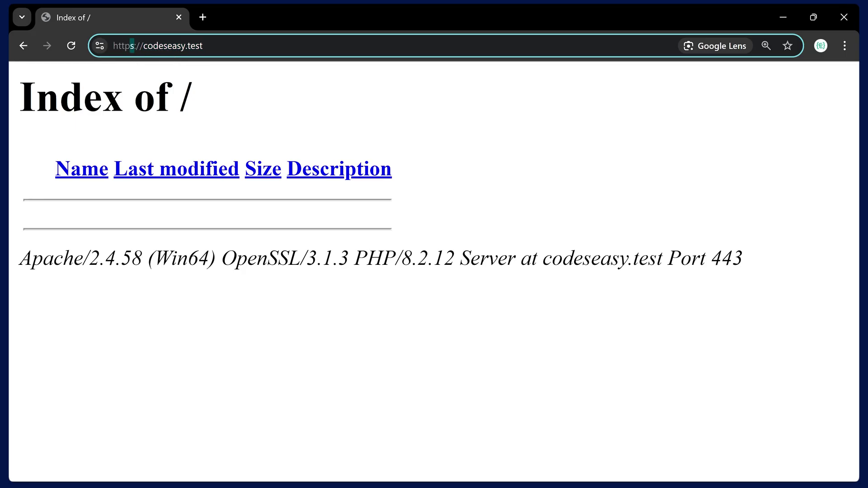
key(Left)
key(Left)
key(Left)
key(shift+End)
click(300, 83)
key(ctrl+minus)
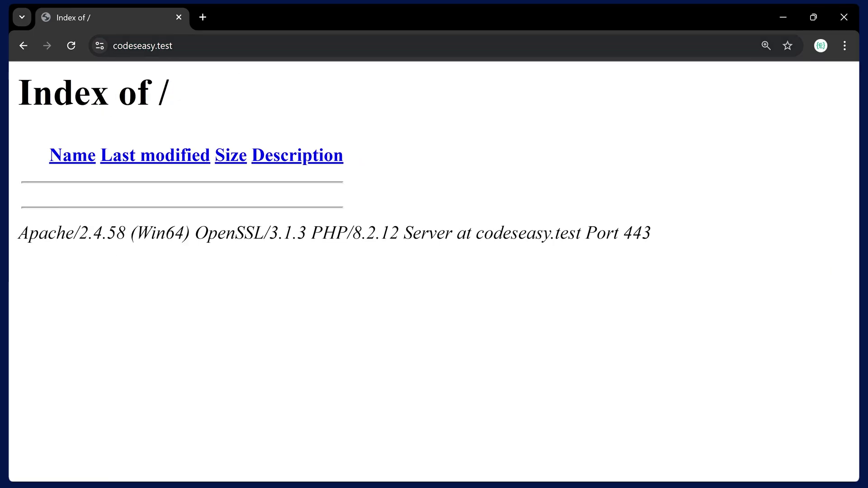
key(ctrl+l)
key(End)
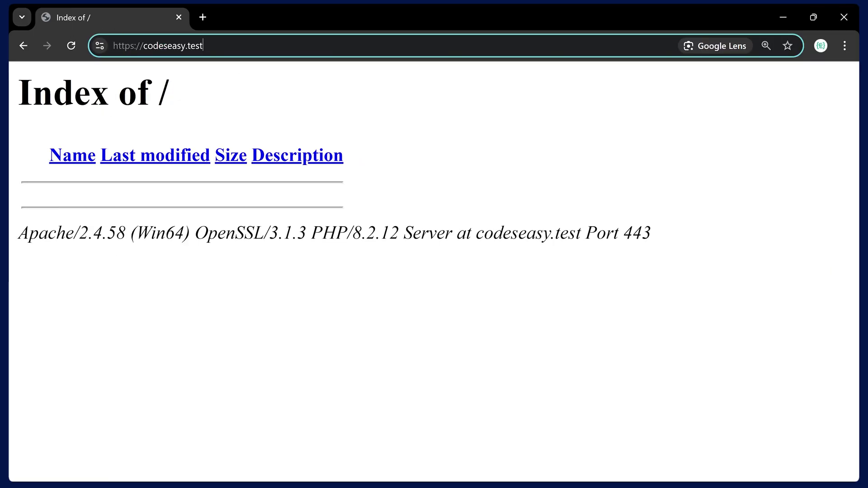
key(shift+Home)
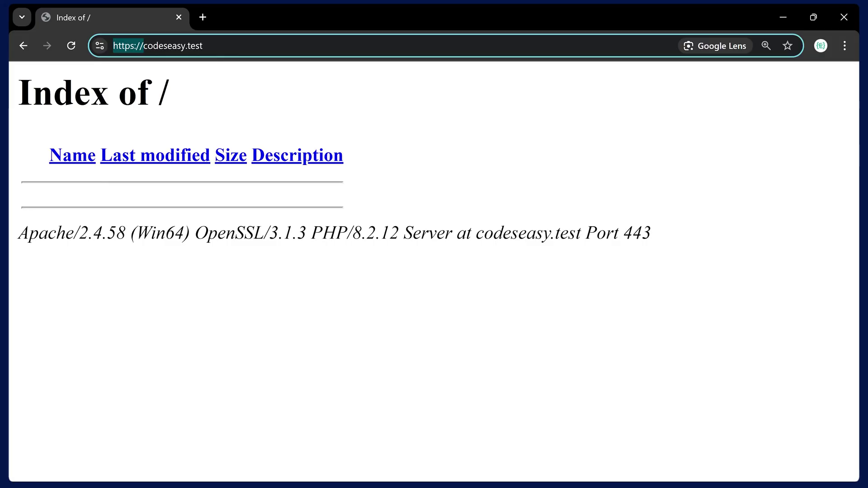
key(Right)
key(shift+End)
key(Right)
key(shift+Left)
key(shift+Left)
key(shift+Left)
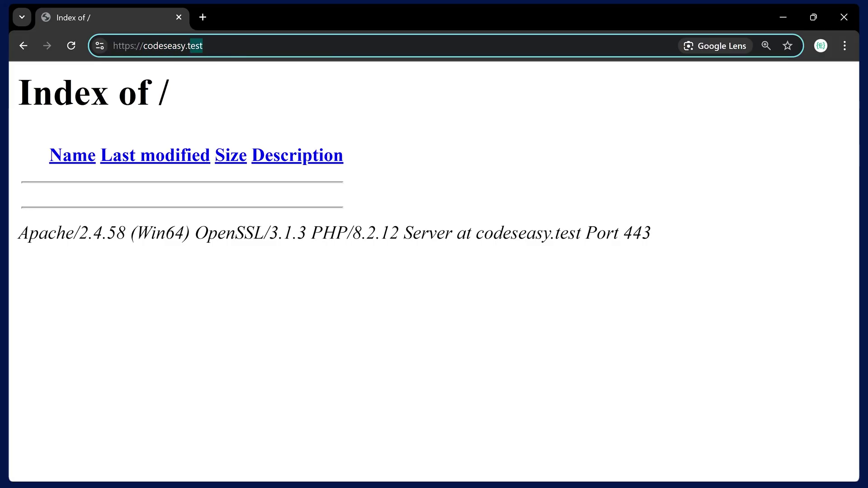
key(shift+Home)
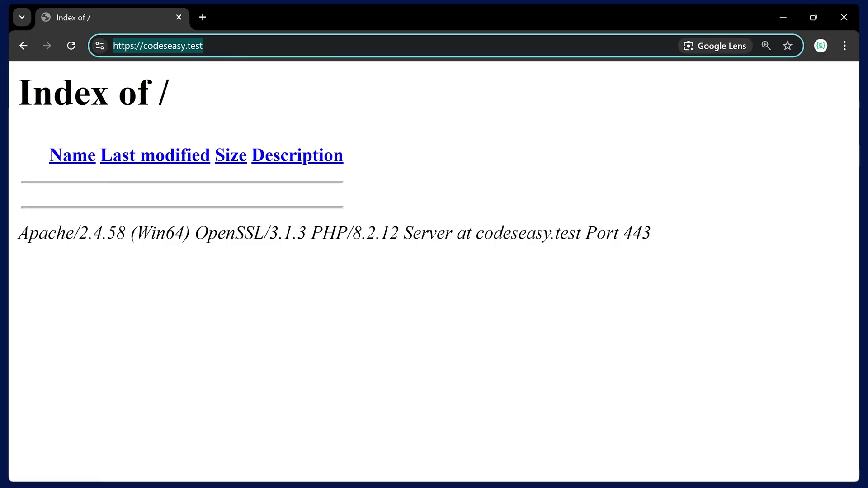
click(139, 42)
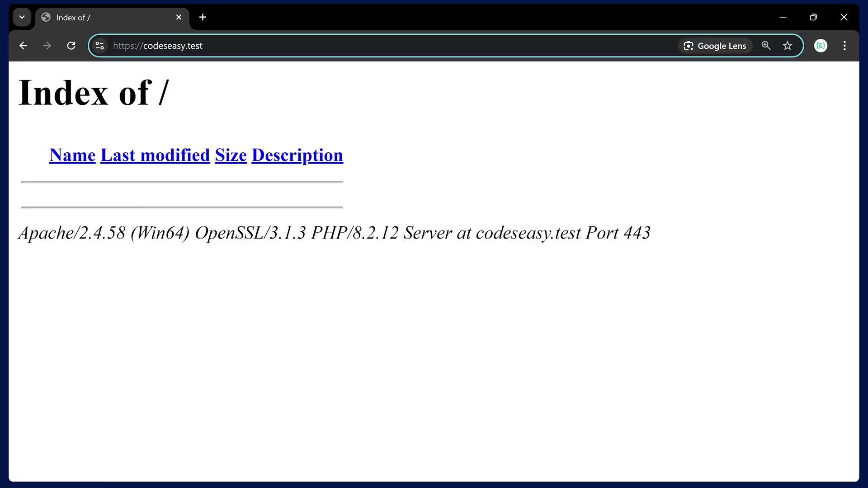
drag(143, 45, 202, 46)
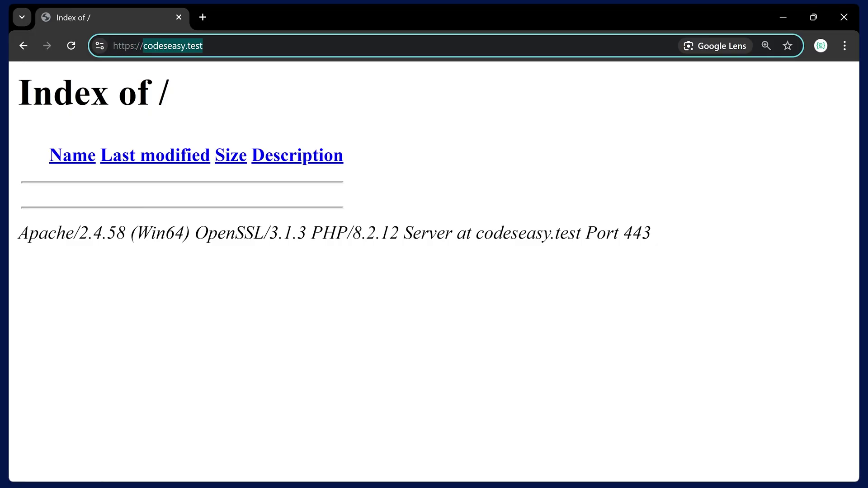
click(203, 46)
drag(203, 46, 101, 46)
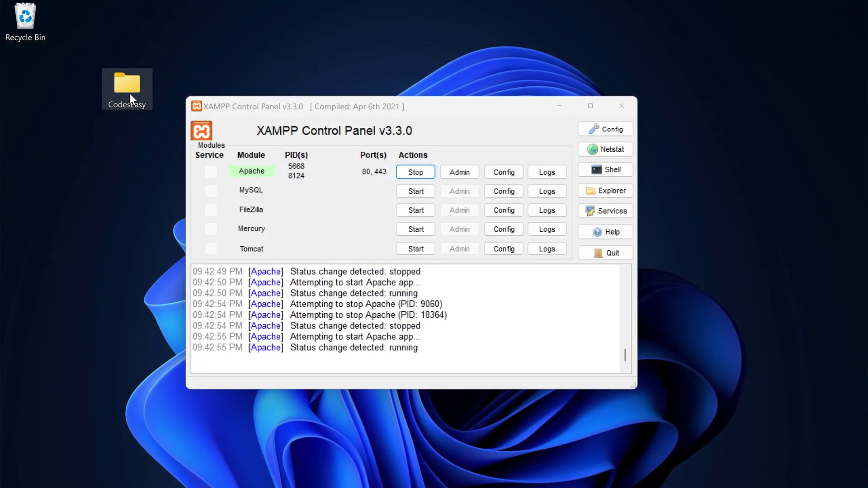
- Open the CodesEasy folder on the desktop and create a new text document in it named index.html
double_click(129, 93)
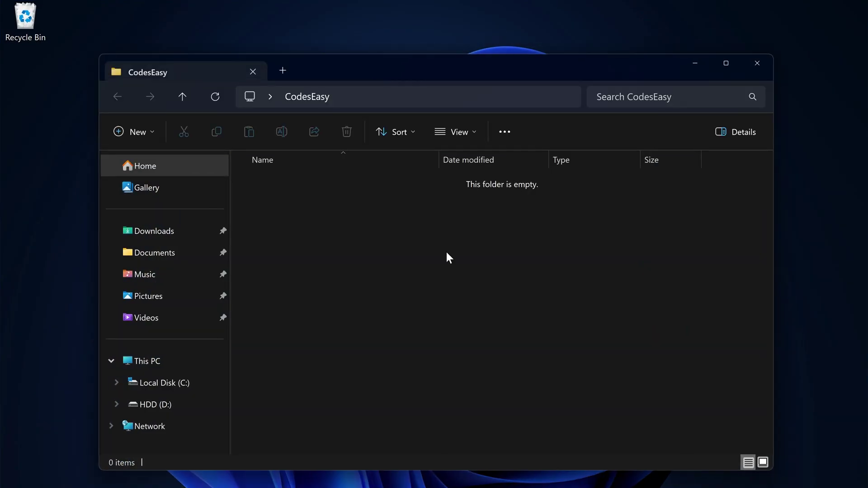
right_click(446, 253)
mouse_move(612, 340)
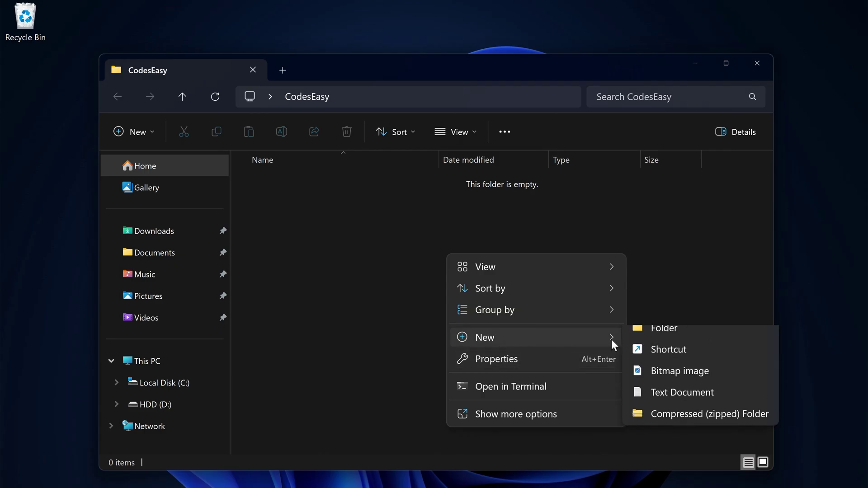
click(667, 402)
key(ctrl+a)
key(BackSpace)
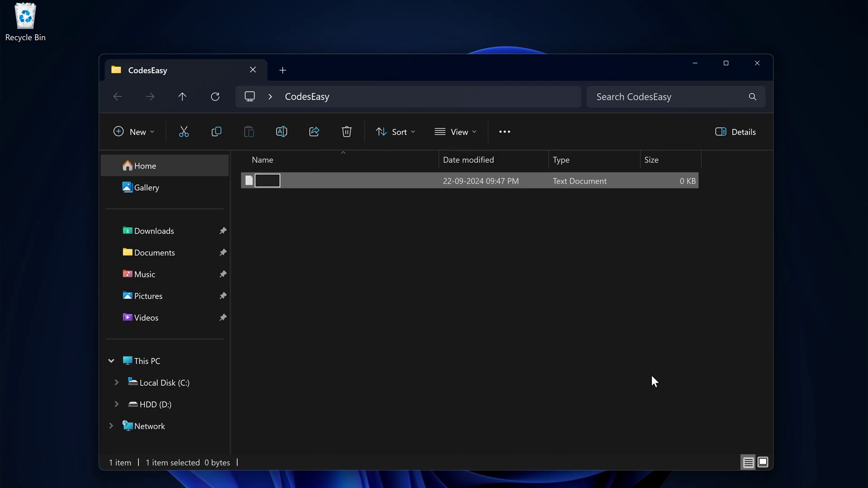
text(index.html)
key(Return)
- Open index.html in Notepad, make "hello world" its only content and save the file
right_click(286, 181)
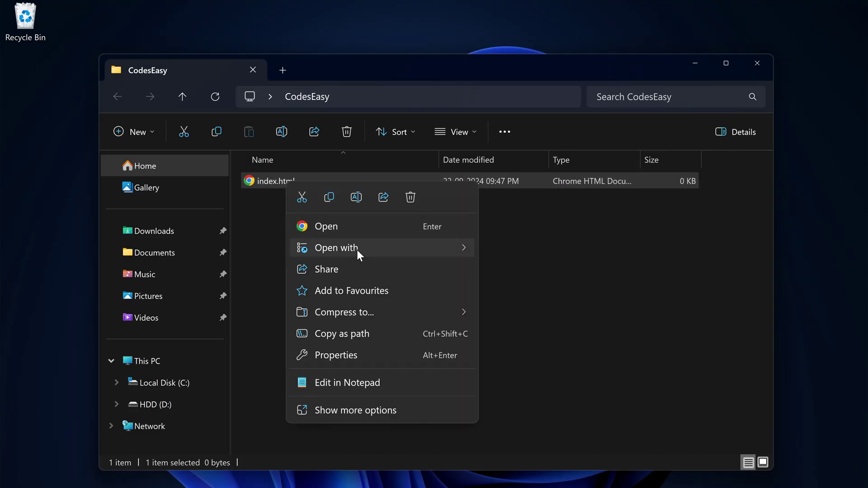
click(355, 383)
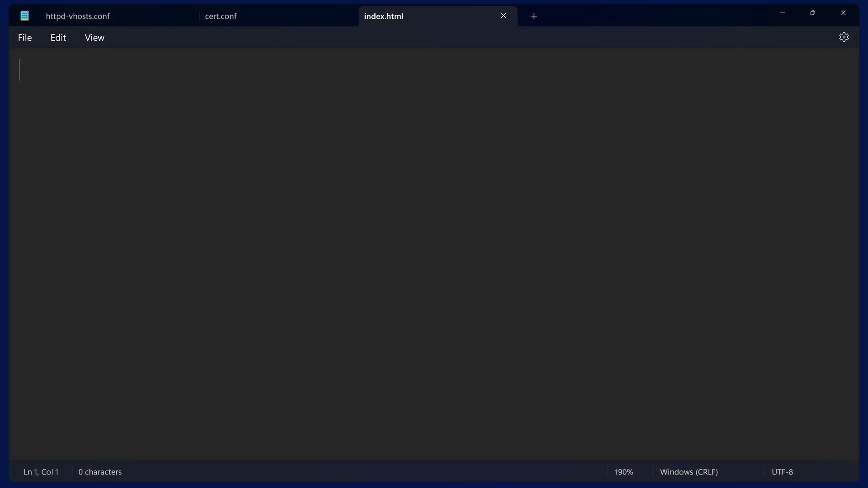
text(vcjhdbf)
key(ctrl+a)
text(hello world)
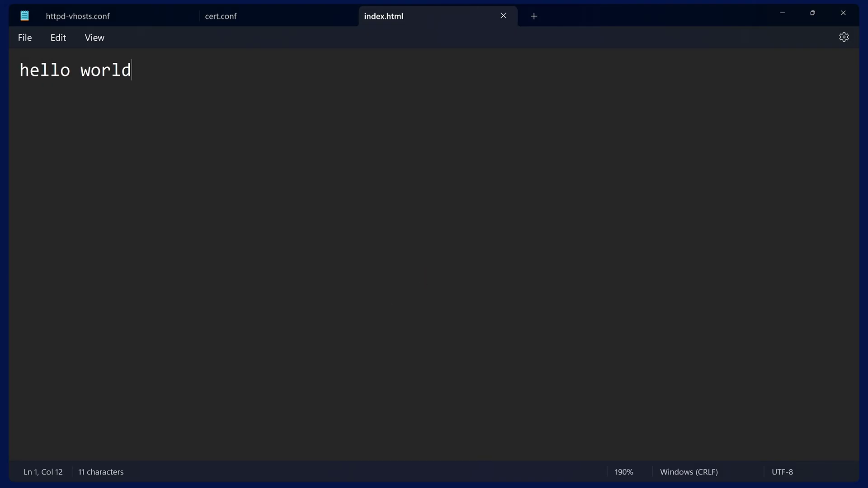
key(ctrl+a)
- Switch to Chrome, reload codeseasy.test, enlarge the page and check its text
key(alt+Tab)
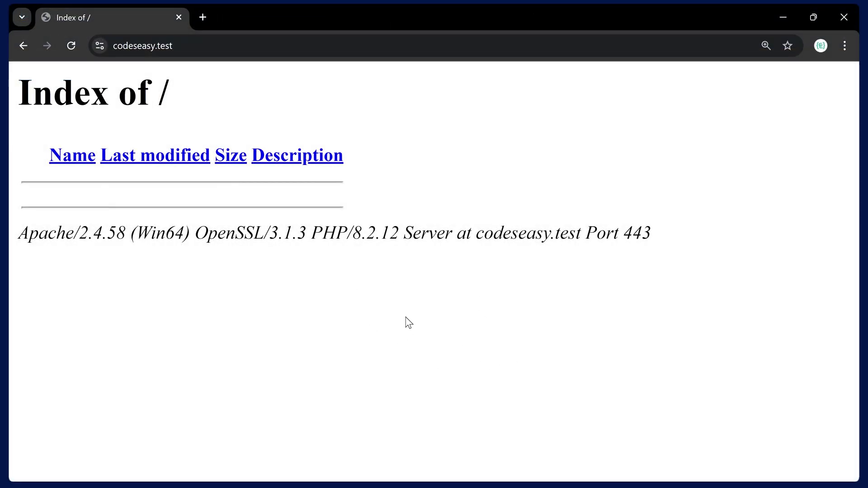
key(F5)
key(ctrl+plus)
key(ctrl+plus)
key(ctrl+plus)
drag(323, 222, 11, 122)
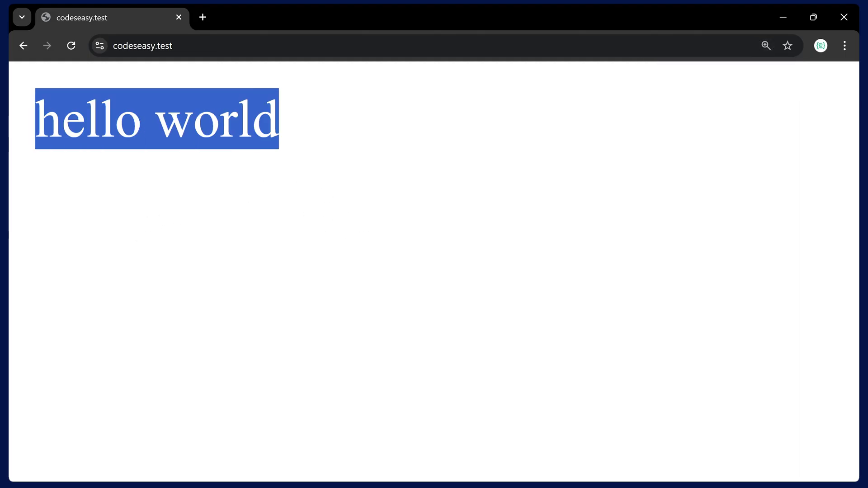